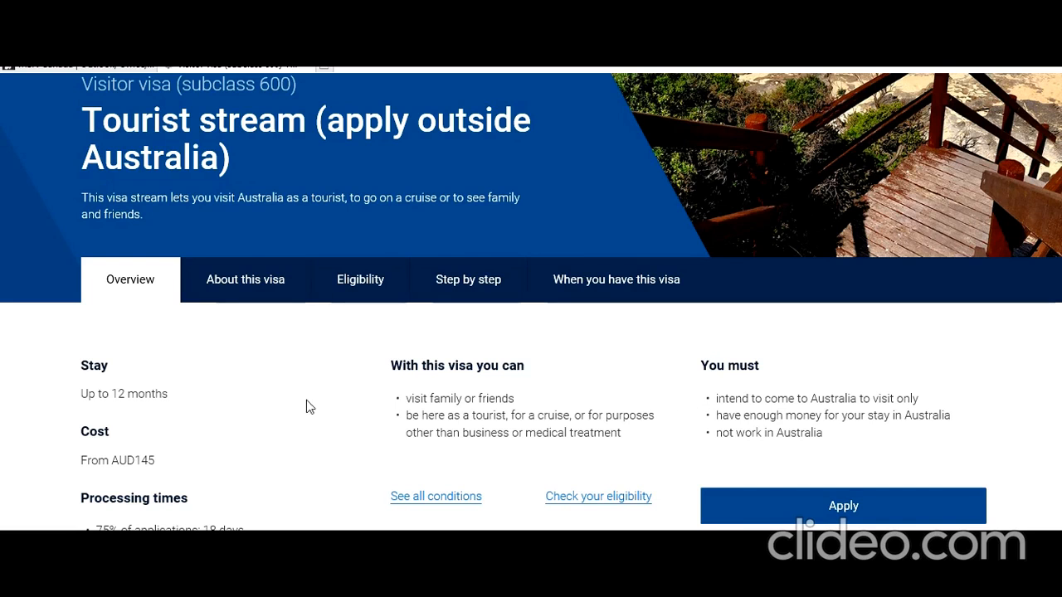
Start the Tourist stream visa application and begin entering the ImmiAccount username to log in.
scroll(306, 400, "down", 1)
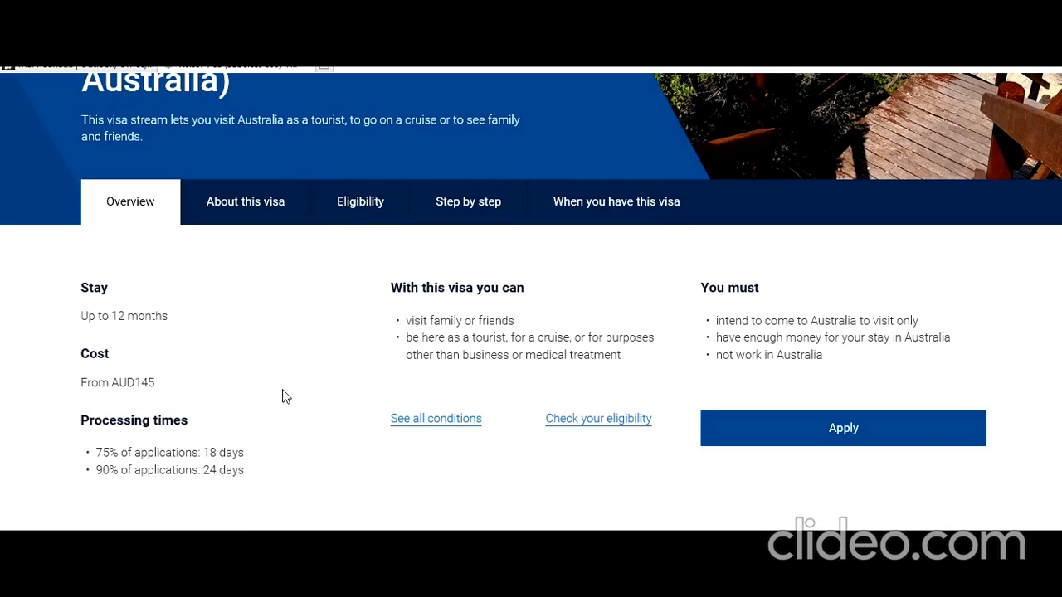
scroll(282, 397, "up", 1)
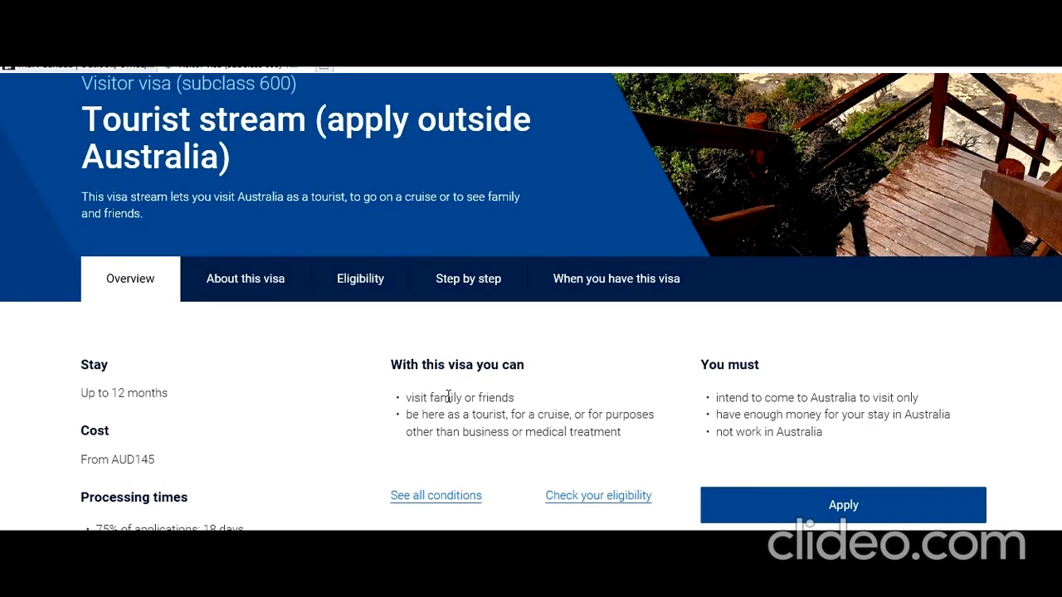
scroll(479, 414, "down", 1)
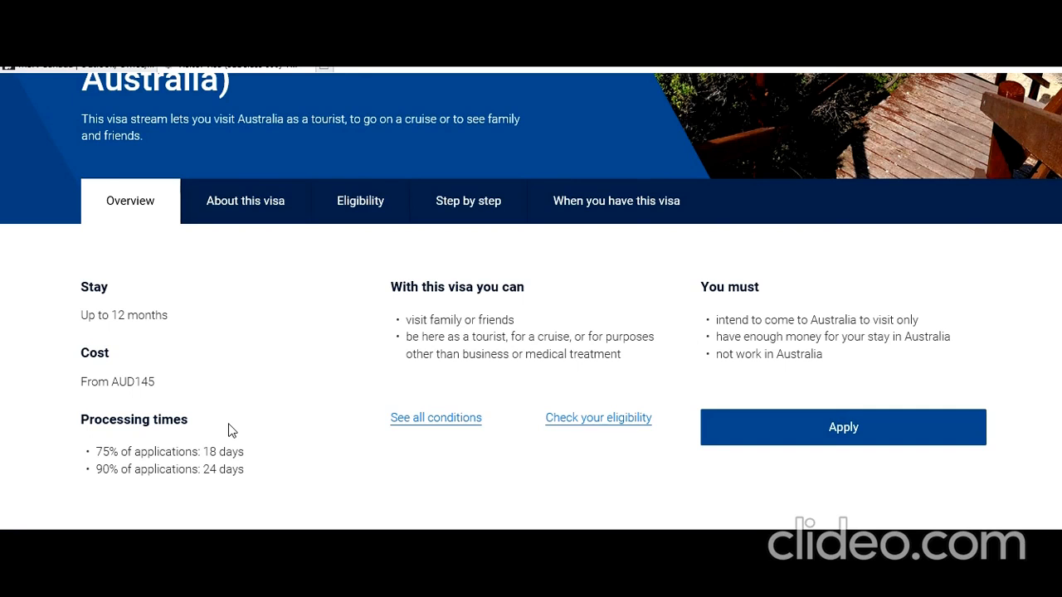
left_click(795, 428)
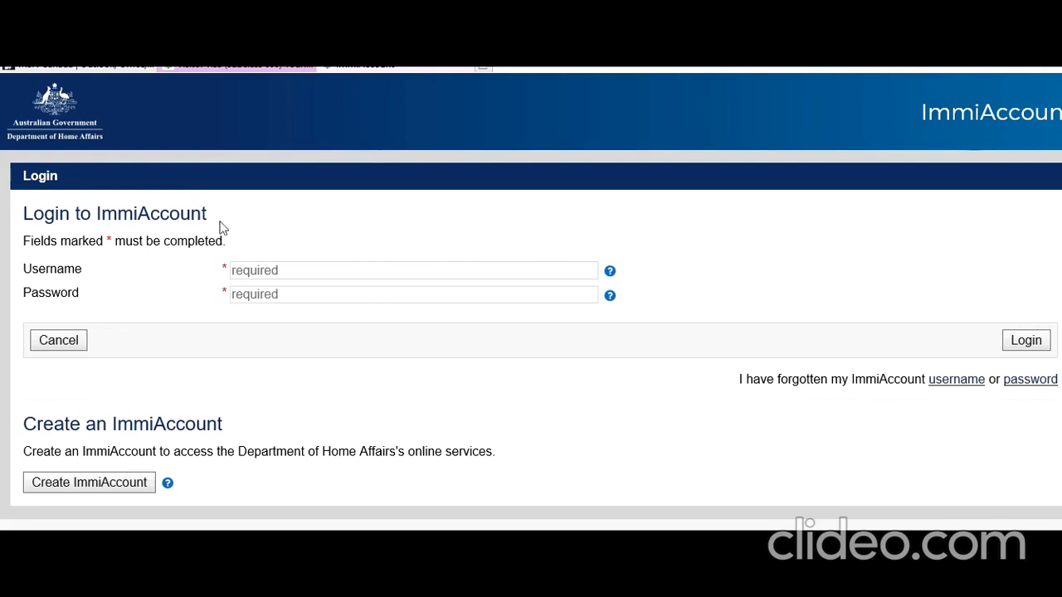
left_click(338, 266)
type("w")
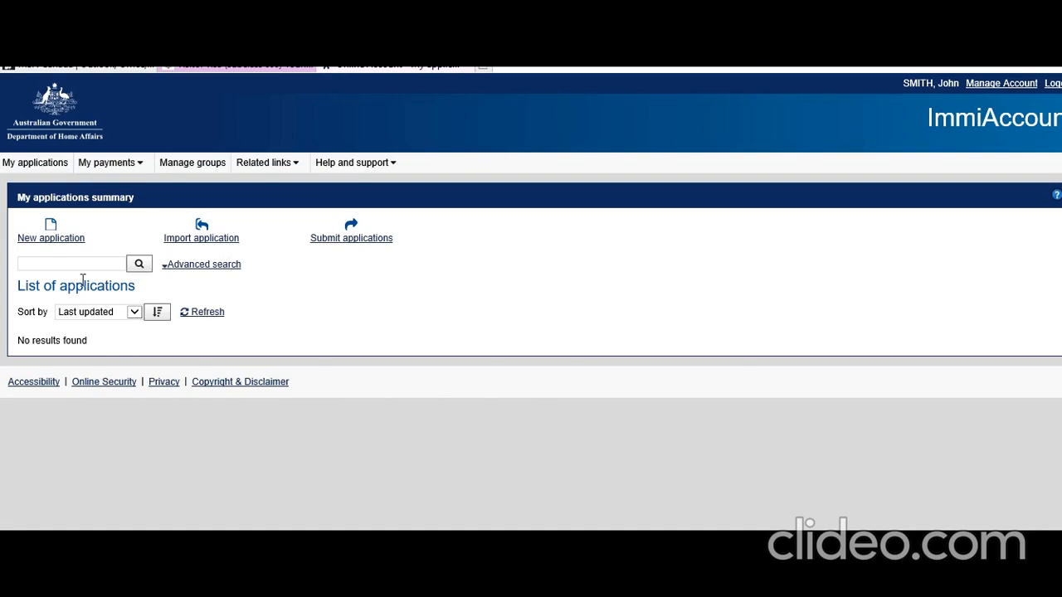
Start a new Visitor Visa (600) application, accept the terms, and mark the applicant as outside Australia.
left_click(69, 247)
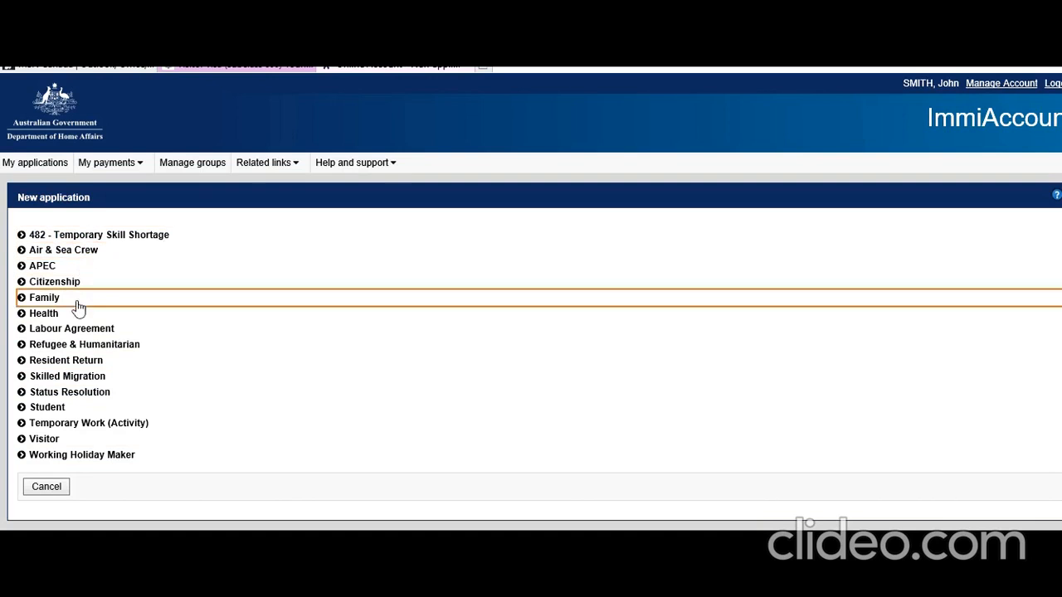
left_click(50, 447)
scroll(211, 448, "down", 1)
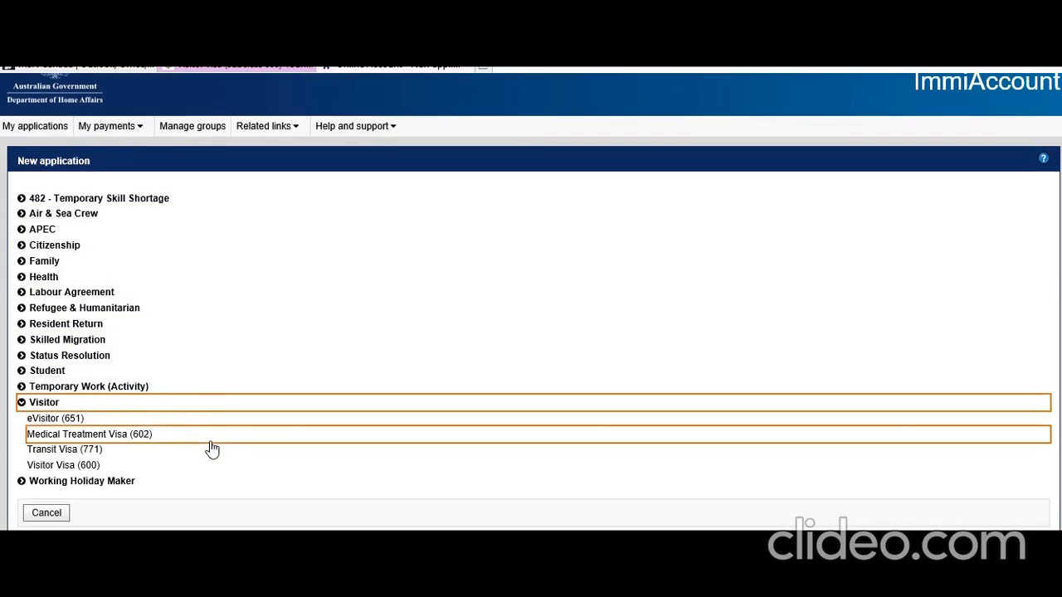
left_click(85, 470)
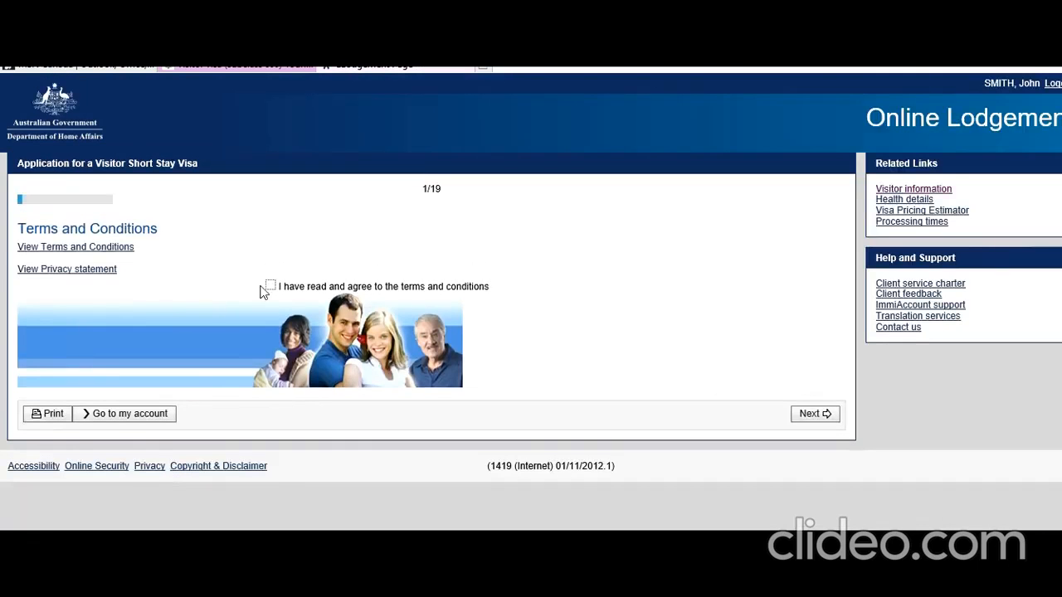
left_click(270, 287)
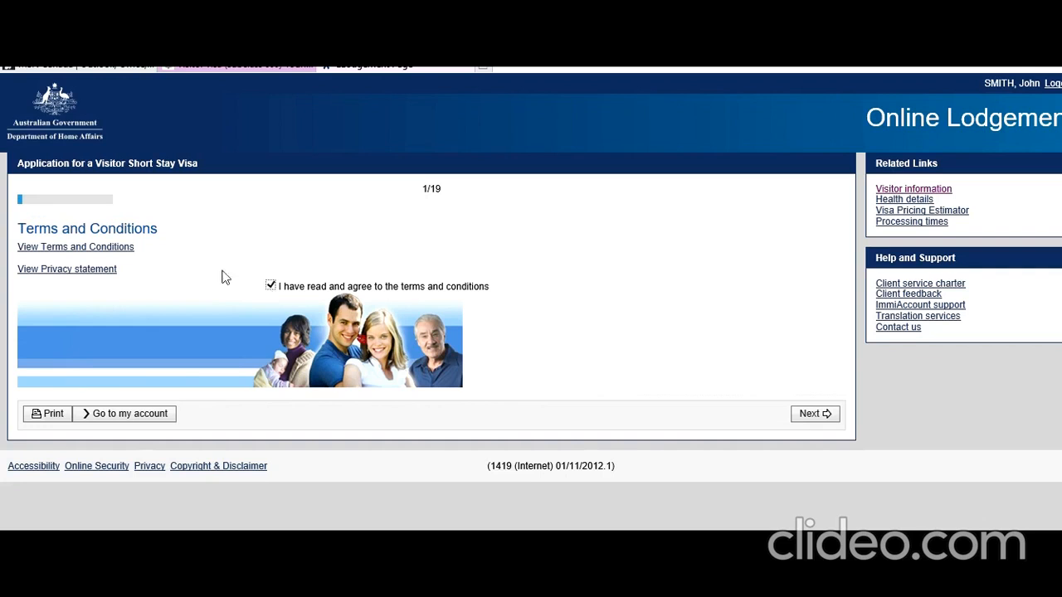
left_click(824, 417)
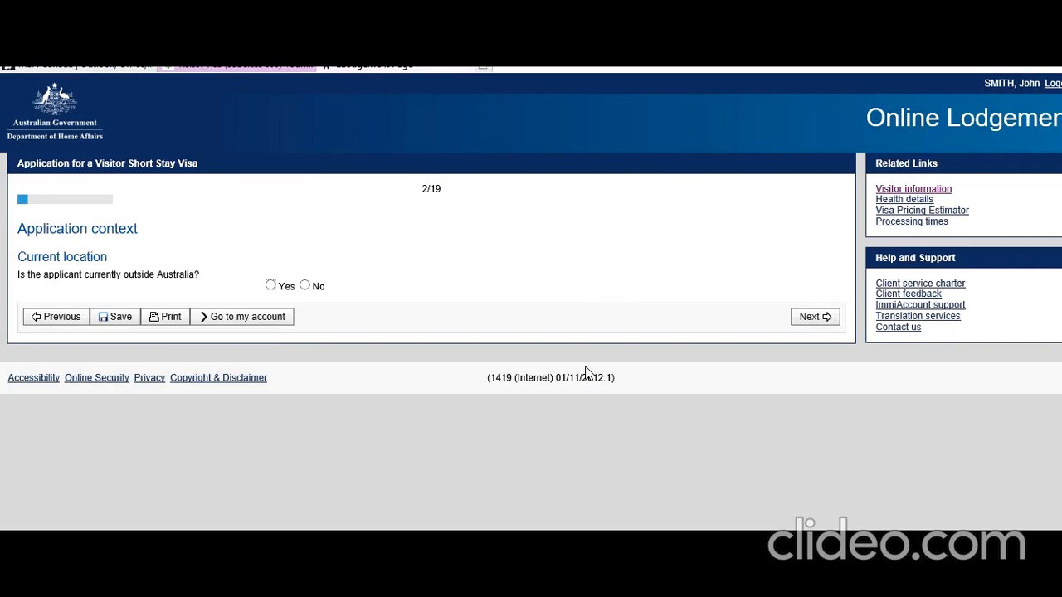
left_click(269, 285)
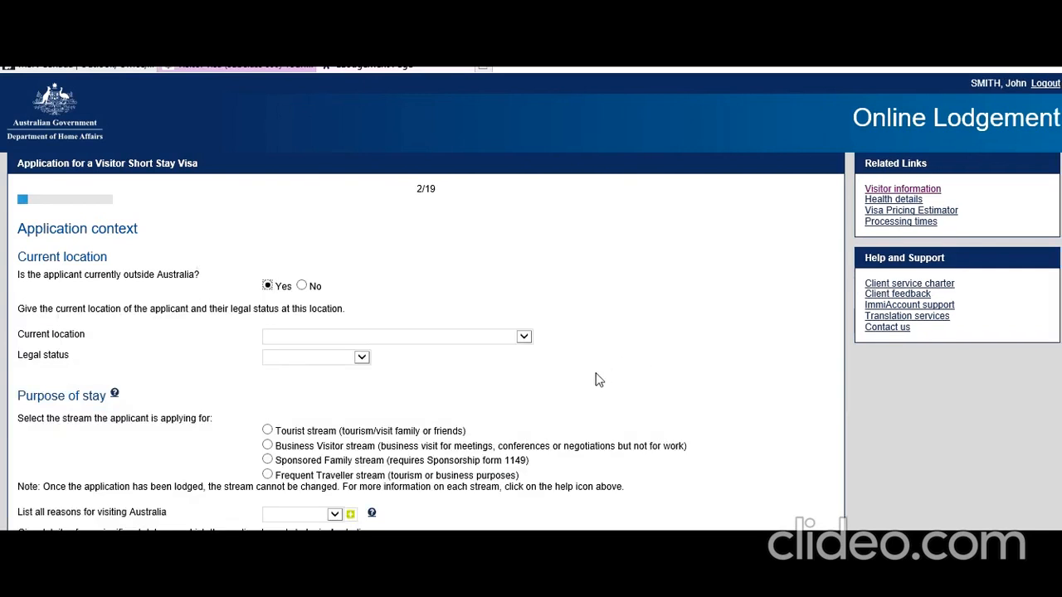
Set current location to INDIA, legal status Citizen, Tourist stream, and reason for visit Tourism.
left_click(526, 339)
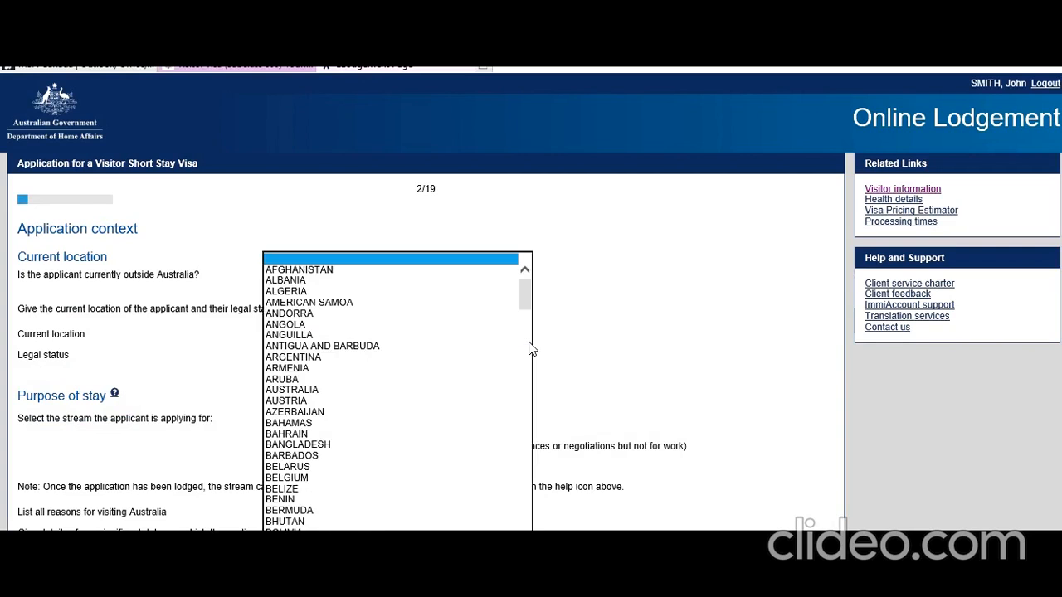
scroll(475, 407, "down", 15)
scroll(476, 406, "down", 1)
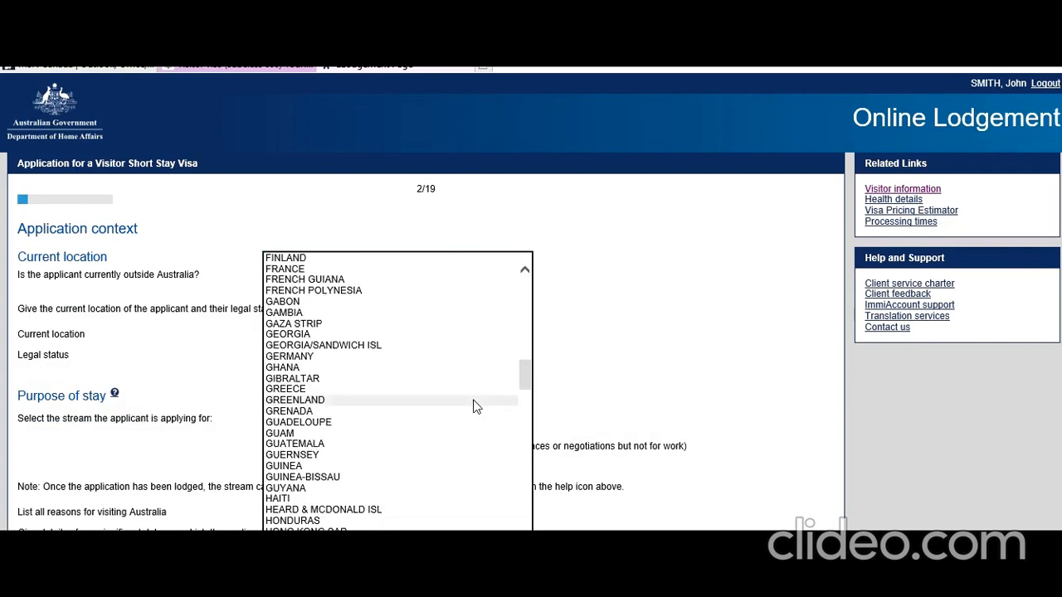
left_click(324, 565)
left_click(360, 358)
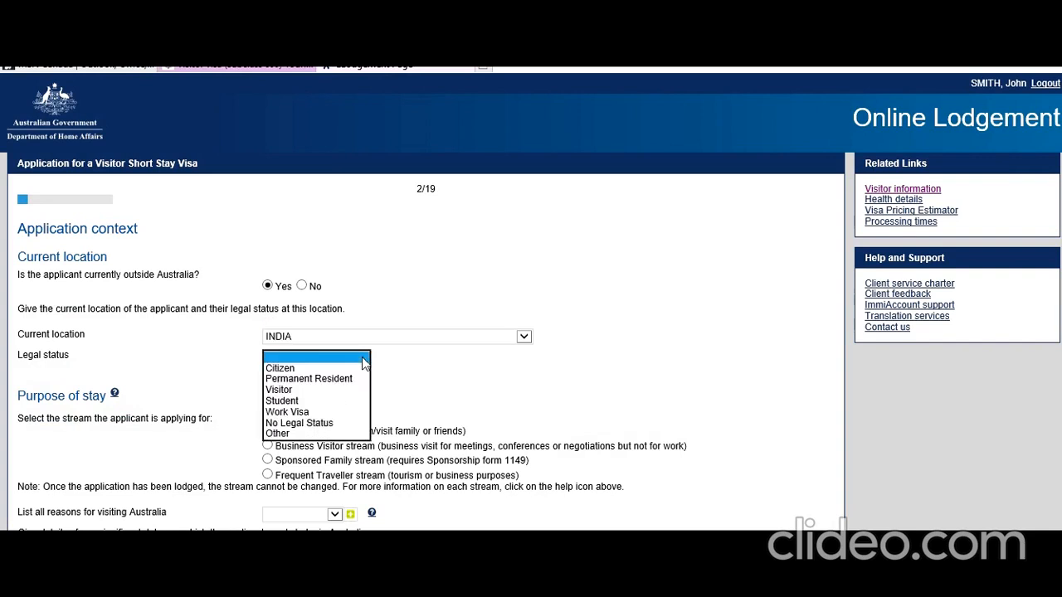
left_click(333, 369)
left_click(375, 385)
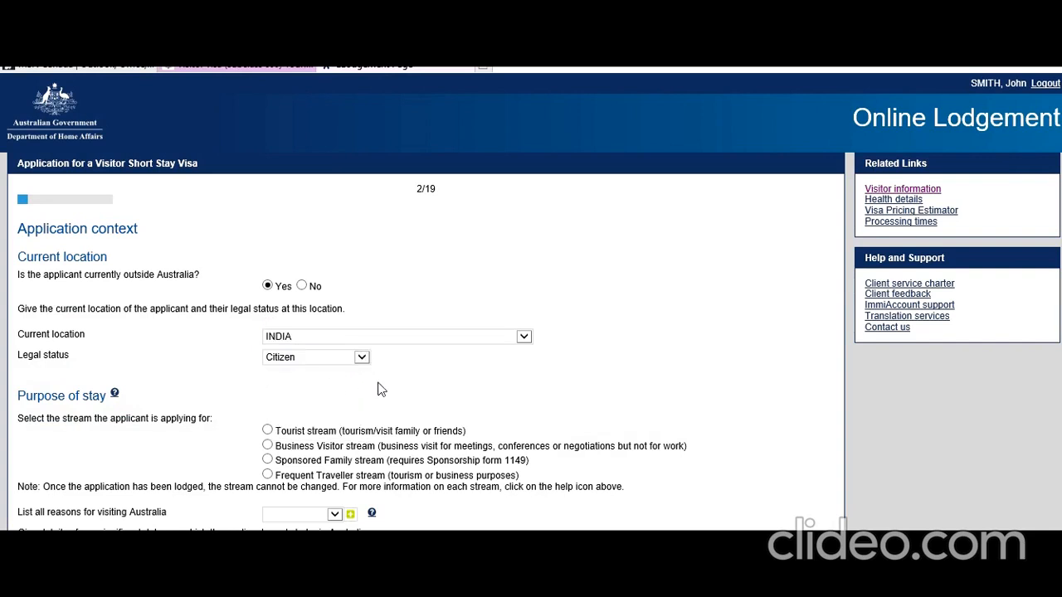
scroll(378, 388, "down", 4)
left_click(268, 276)
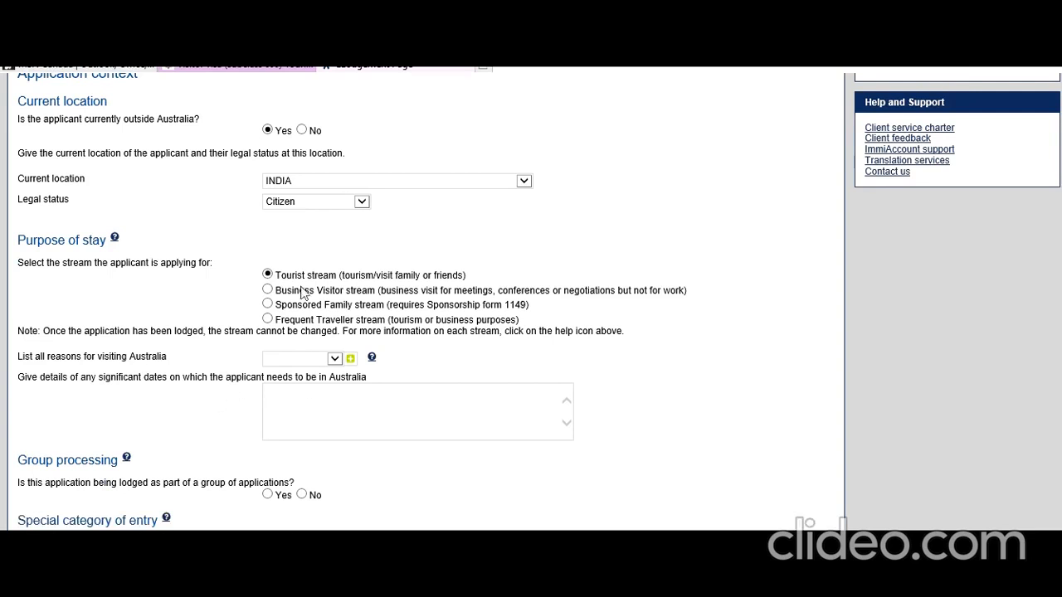
left_click(335, 360)
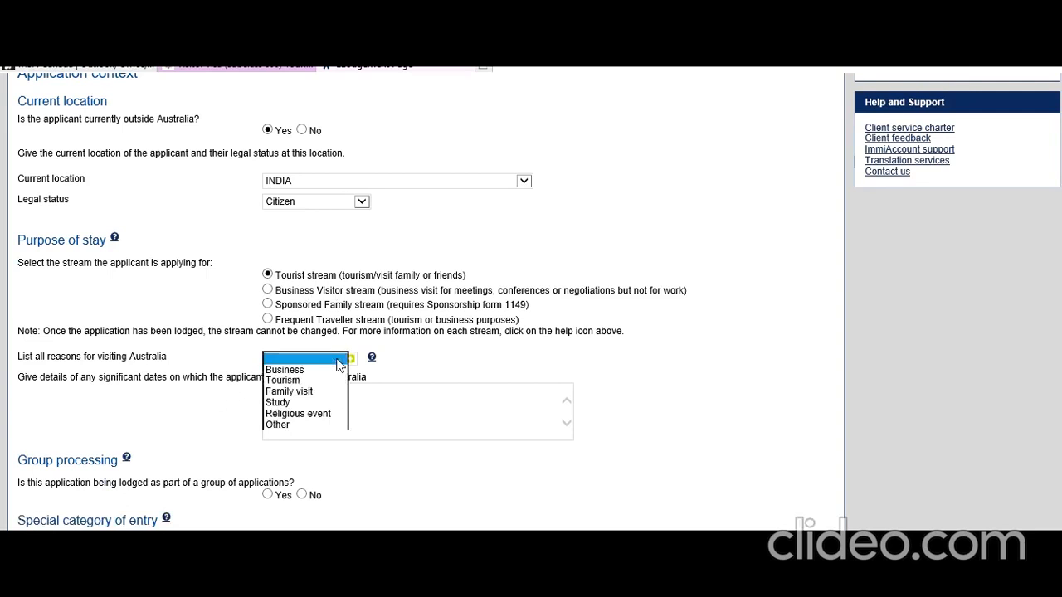
left_click(307, 378)
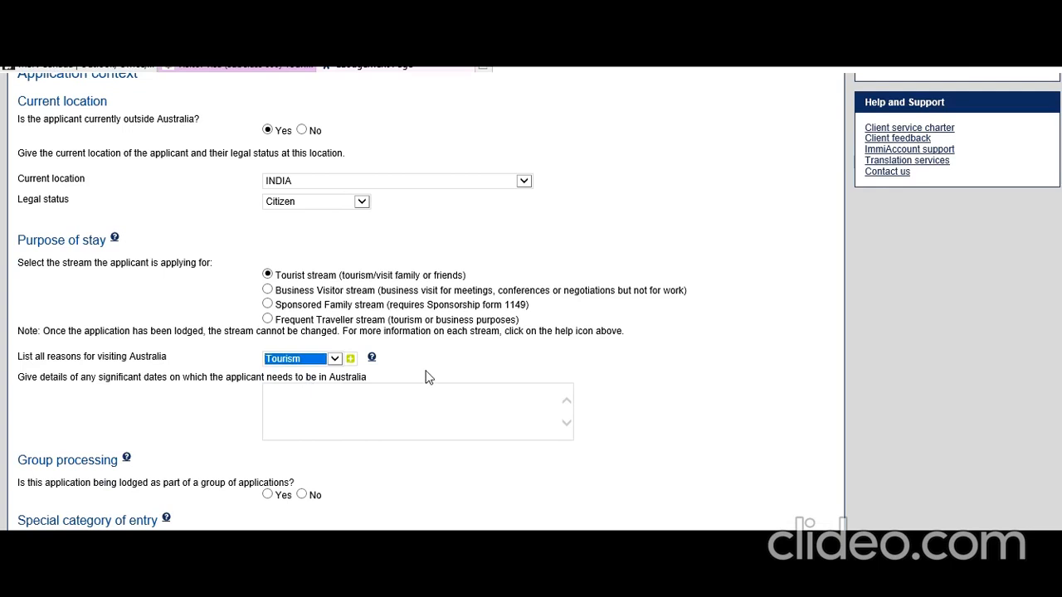
Enter the significant dates: 10 September 2019, cruise tickets booked from Sydney for a week.
left_click(350, 410)
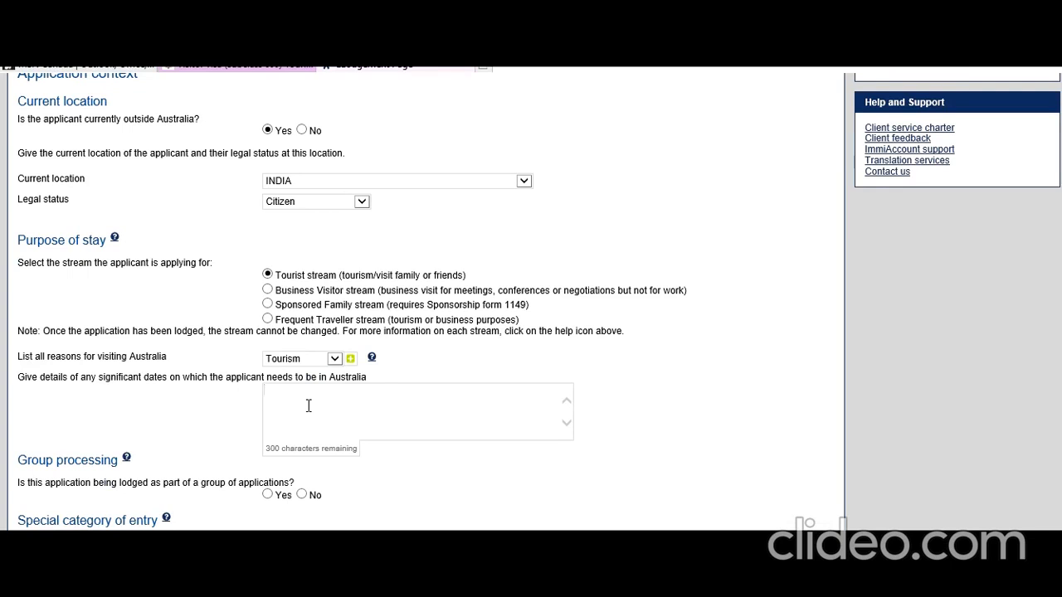
type("15")
key("BackSpace")
type("o September 2019")
left_click(274, 392)
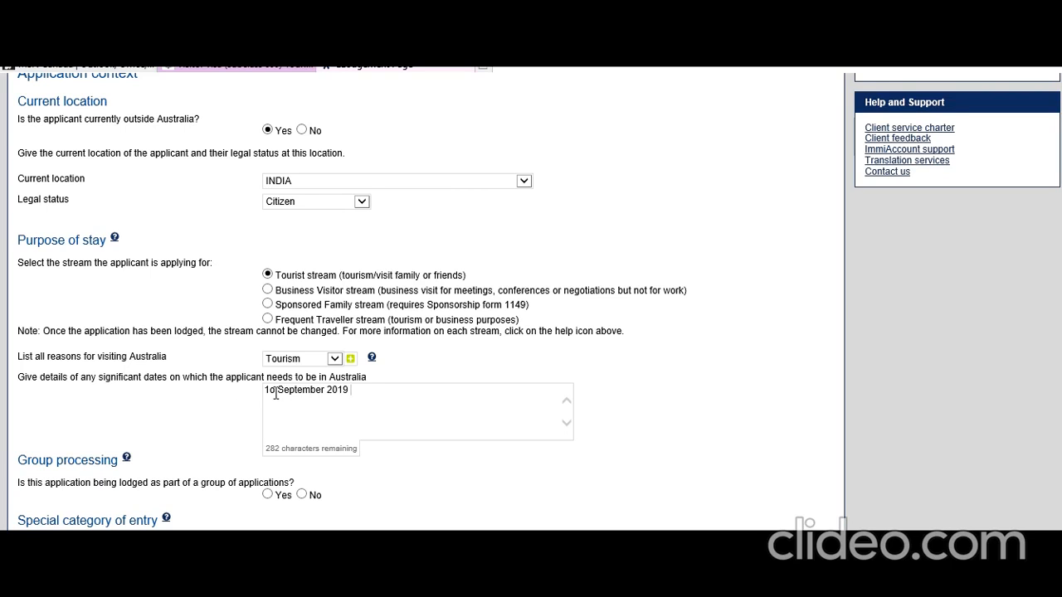
key("BackSpace")
type("0")
left_click(368, 391)
type("I have booked the crusie")
key("BackSpace")
key("BackSpace")
key("BackSpace")
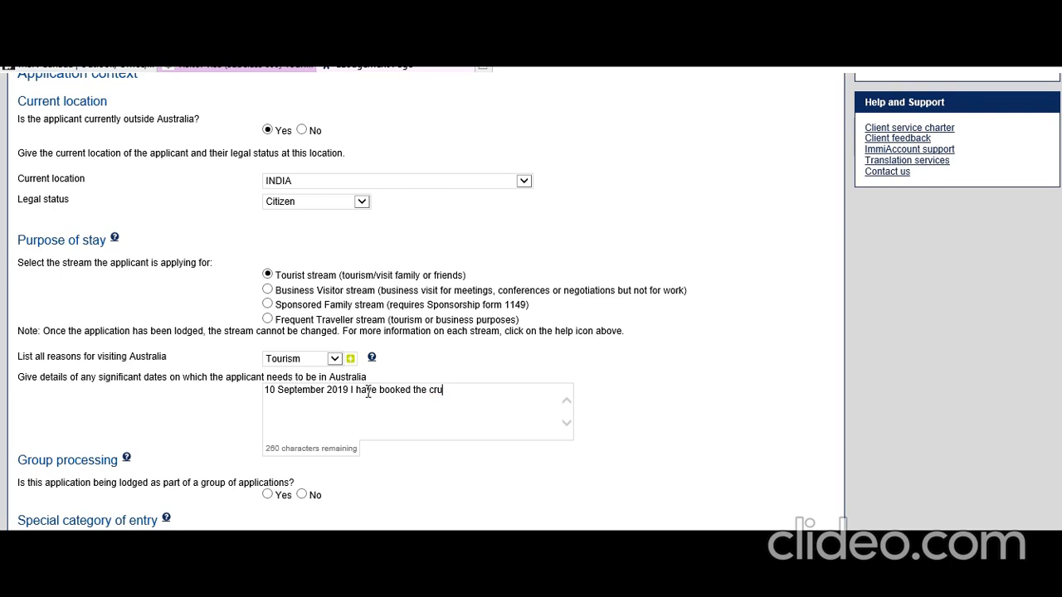
type("se")
key("BackSpace")
key("BackSpace")
type("ise tickets from Sydney")
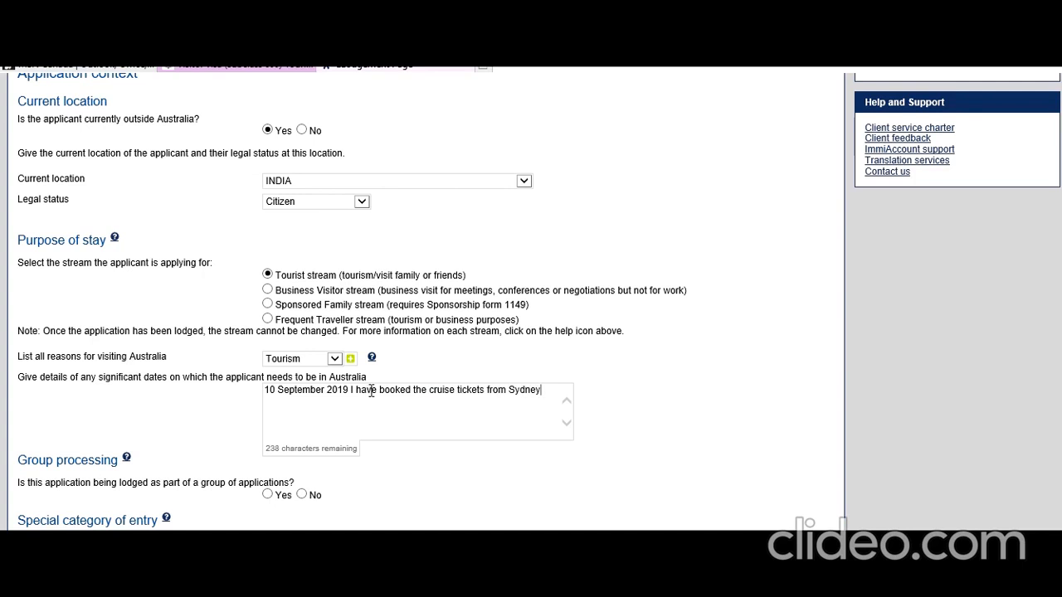
type(" for a week")
Answer No to group processing and special category of entry, then continue.
scroll(197, 440, "down", 2)
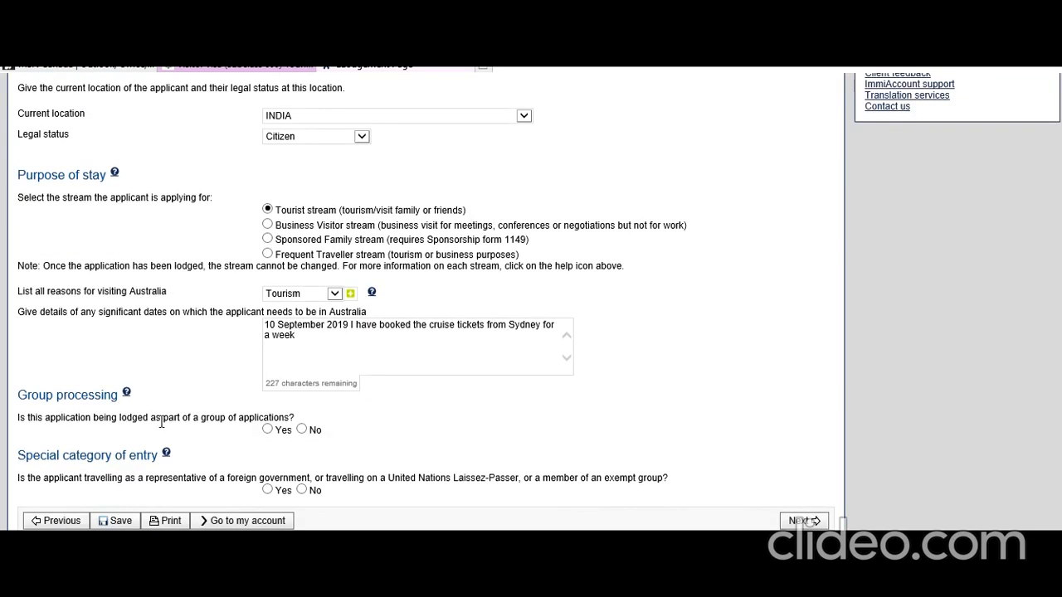
left_click(302, 430)
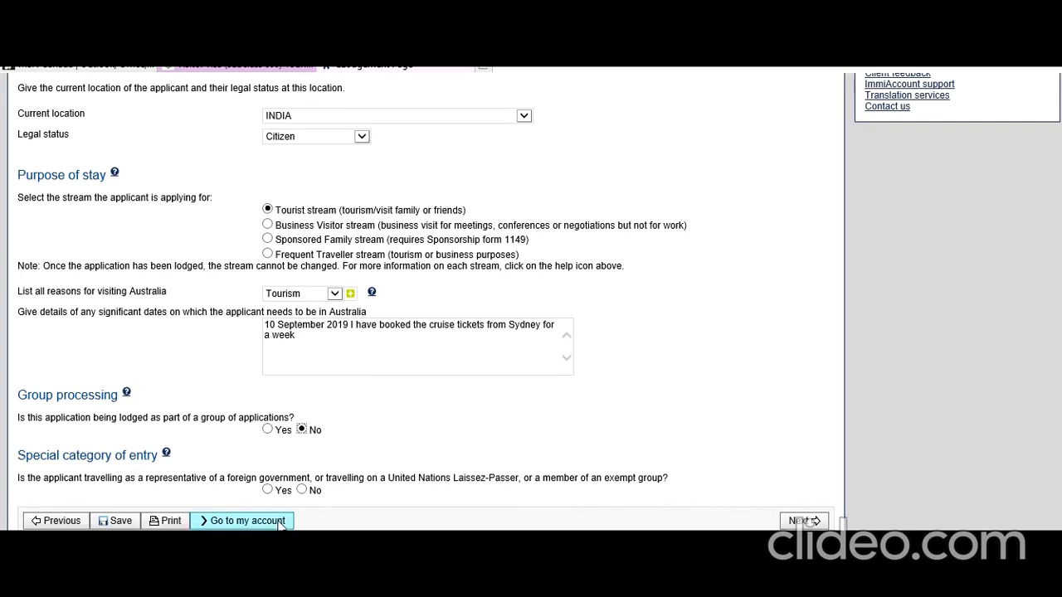
left_click(303, 491)
left_click(809, 521)
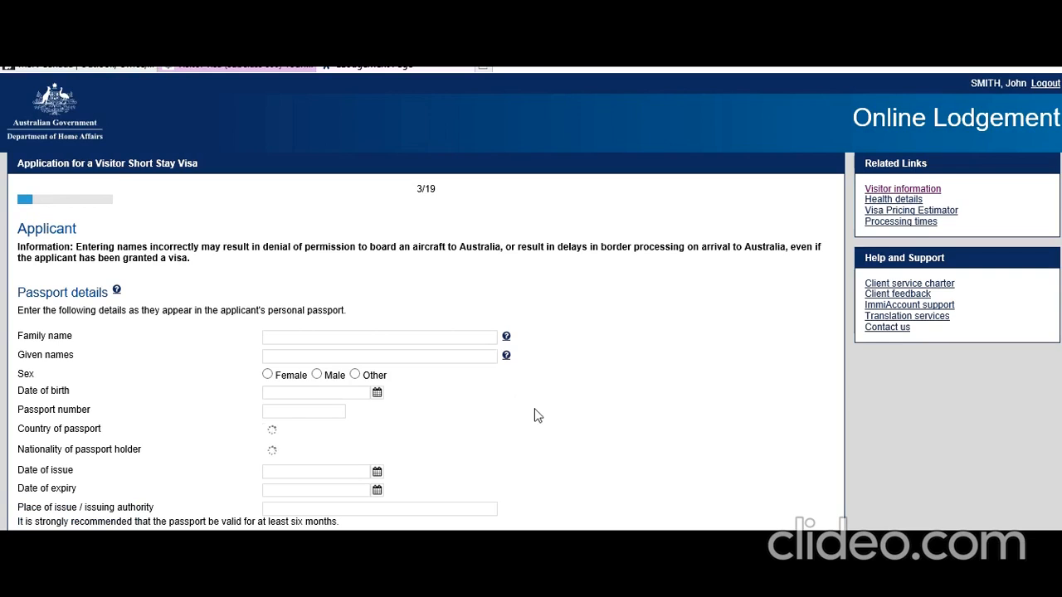
Enter the applicant's family name, set sex to Male, and pick the date of birth.
left_click(361, 338)
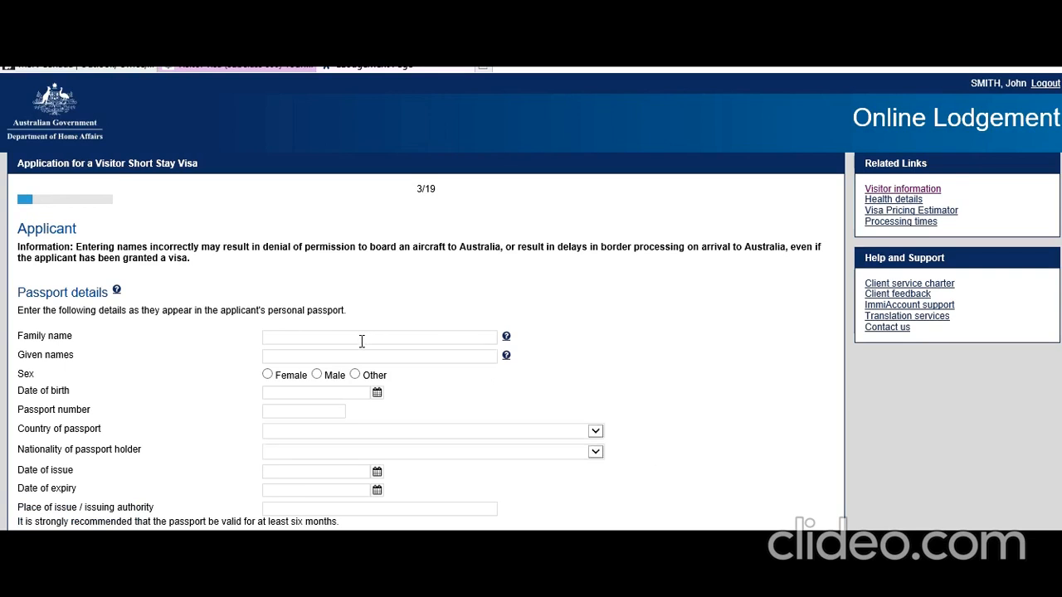
type("mit")
type("John")
left_click(326, 377)
scroll(338, 307, "down", 2)
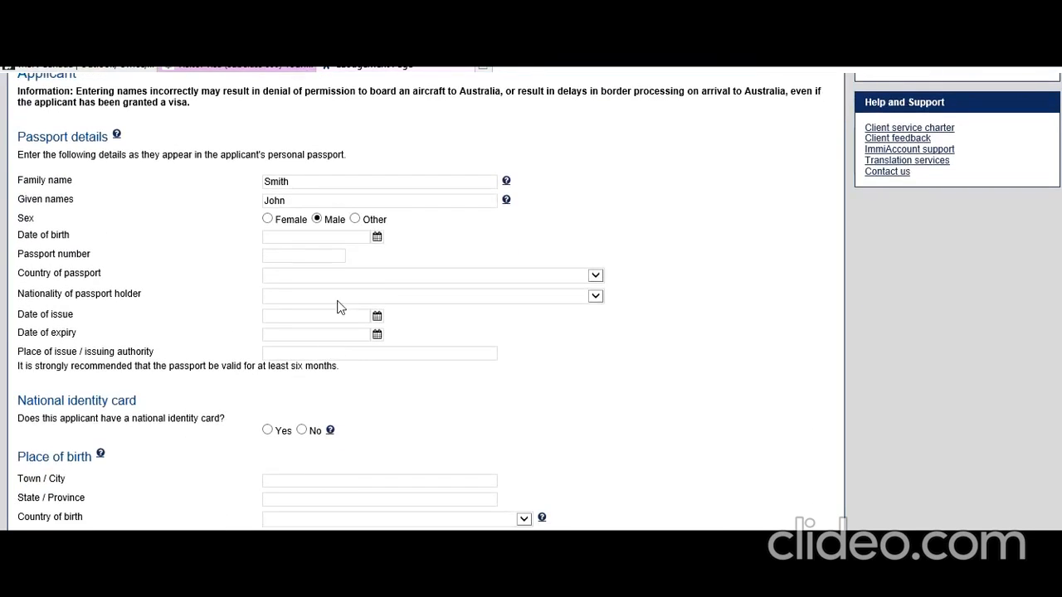
left_click(378, 239)
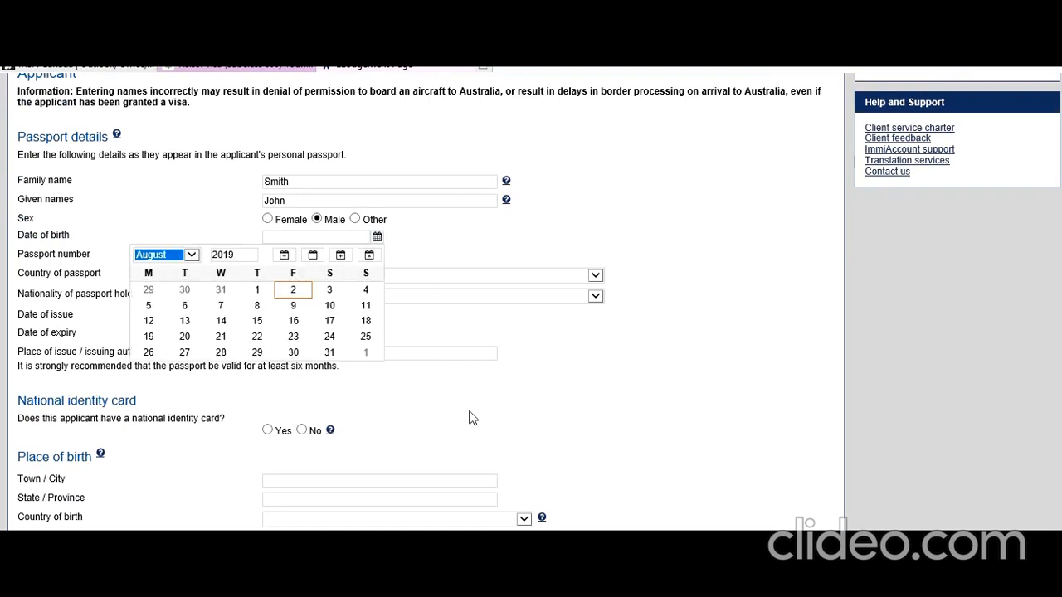
left_click(248, 256)
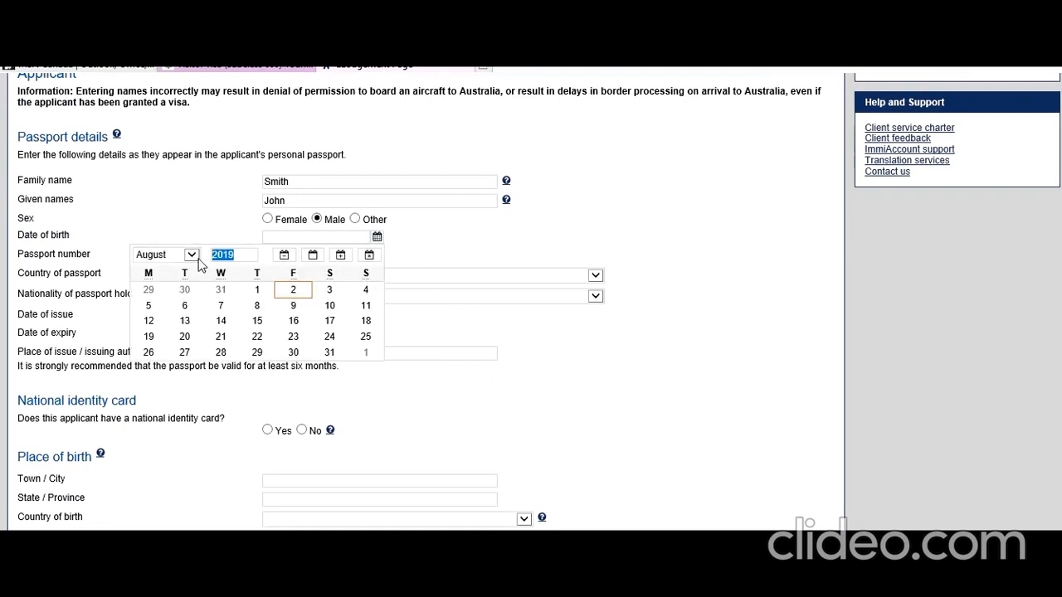
type("1")
left_click(186, 288)
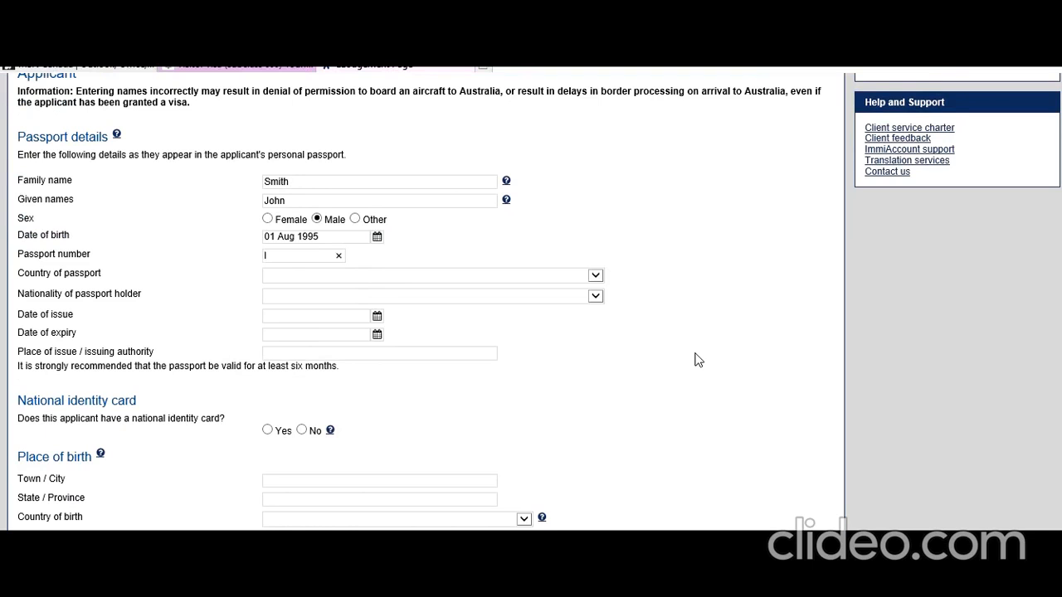
Enter the passport number and set India as both passport country and nationality.
left_click(596, 277)
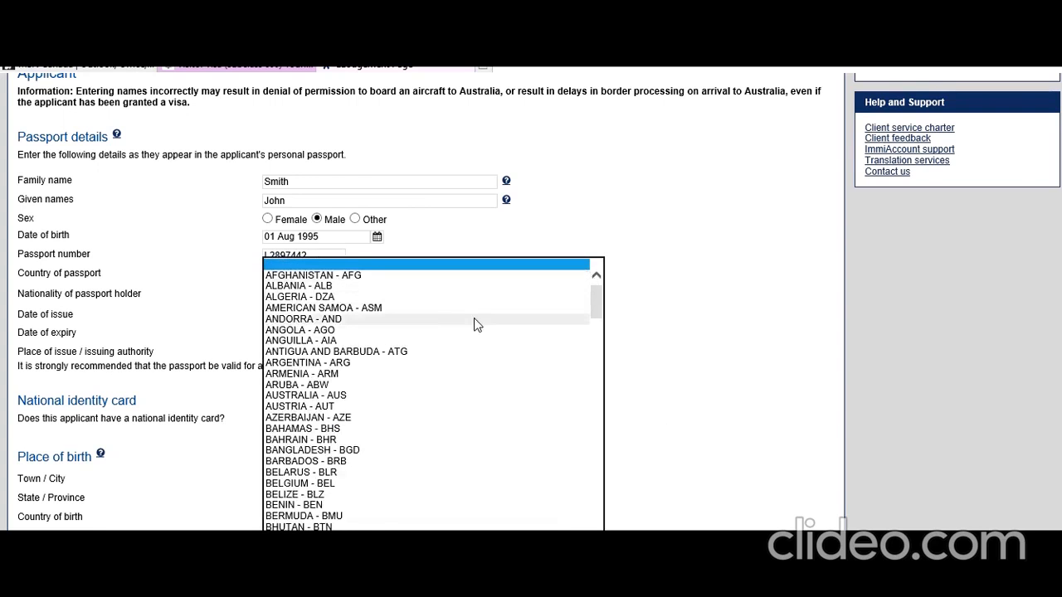
scroll(474, 318, "down", 20)
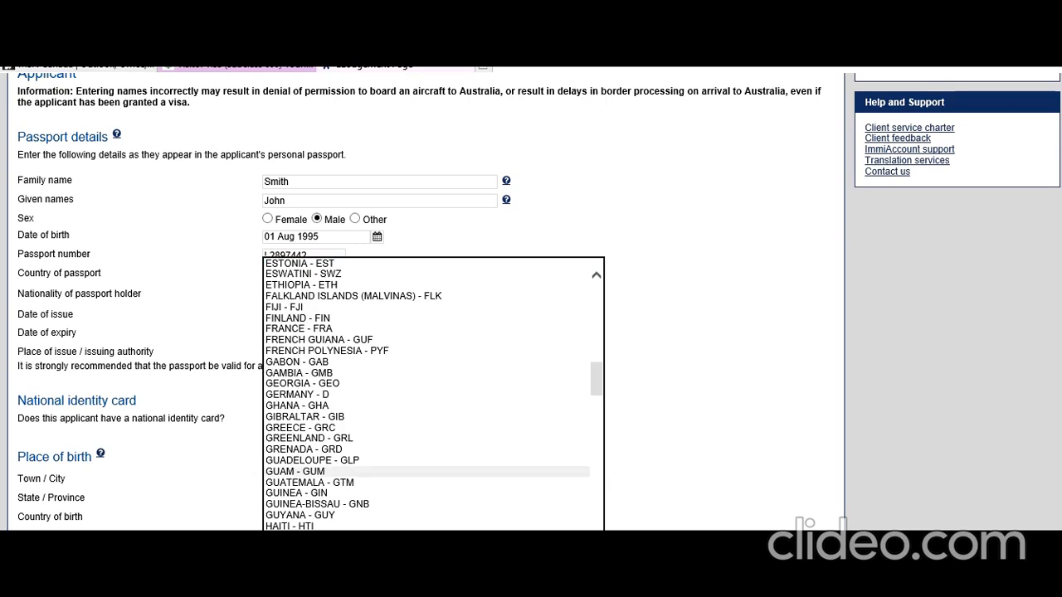
left_click(469, 581)
left_click(634, 410)
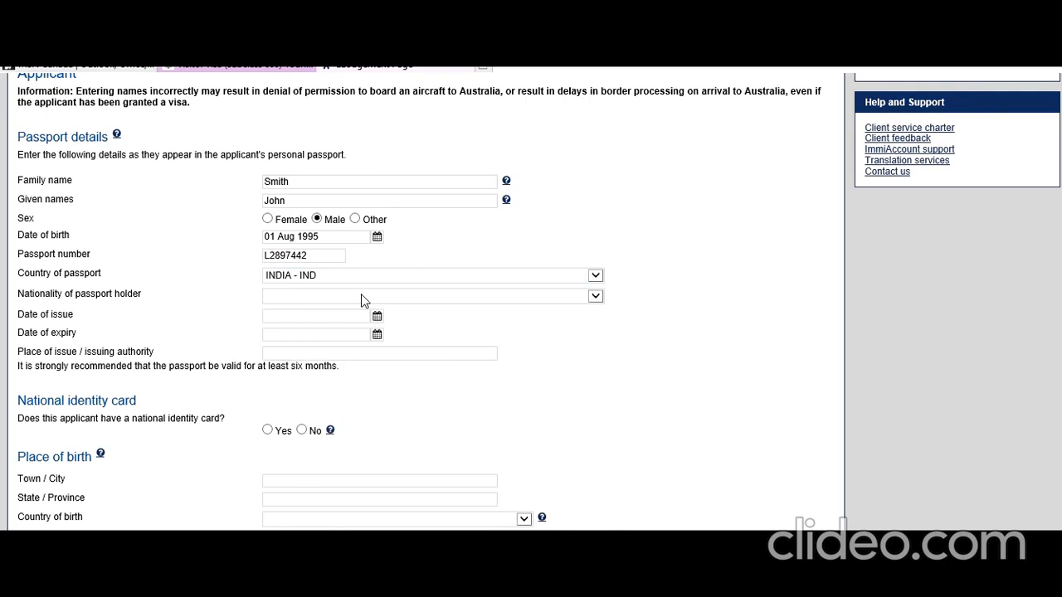
left_click(364, 300)
scroll(348, 397, "down", 15)
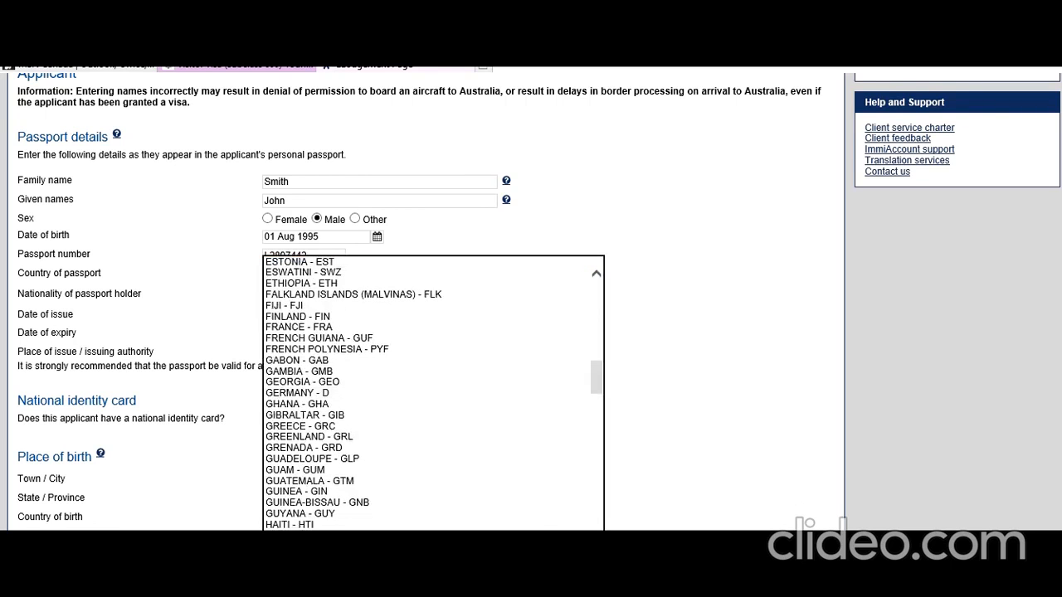
left_click(325, 585)
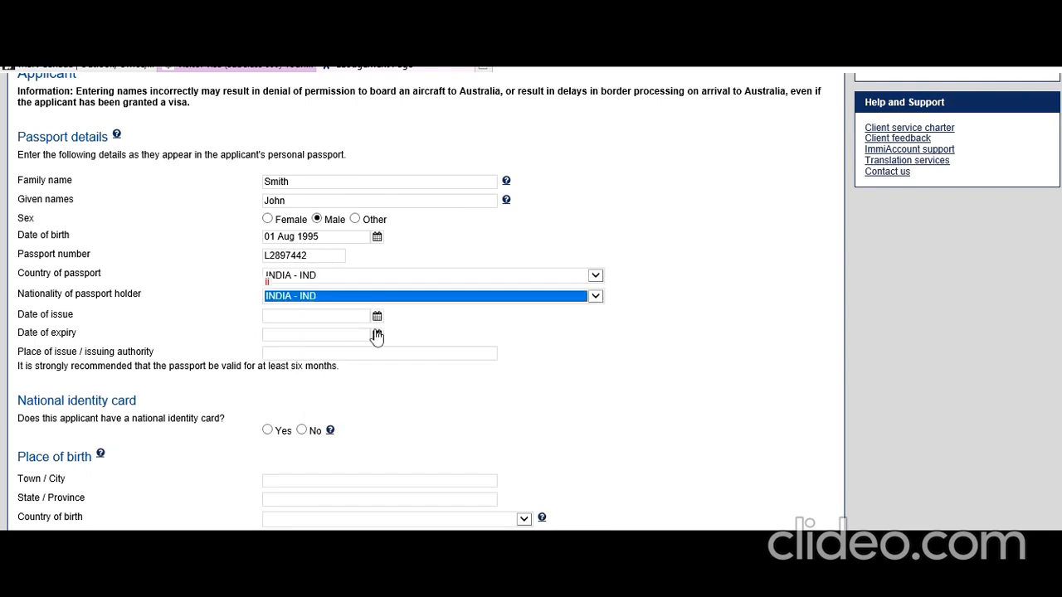
Set passport issue date 01 Sep 2018, expiry 02 Sep 2028, and place of issue New Delhi.
left_click(377, 318)
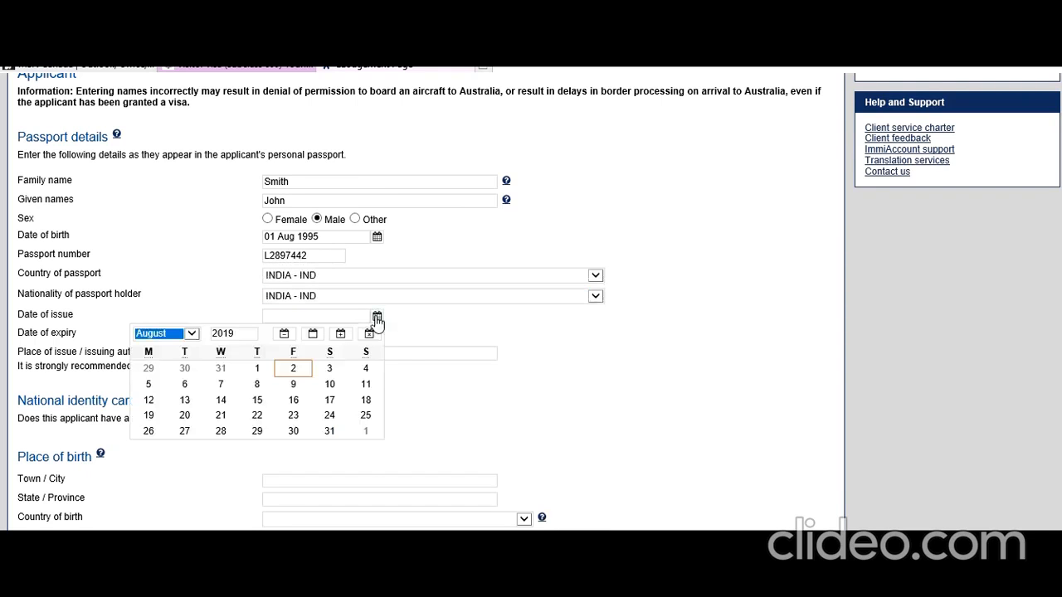
left_click(241, 334)
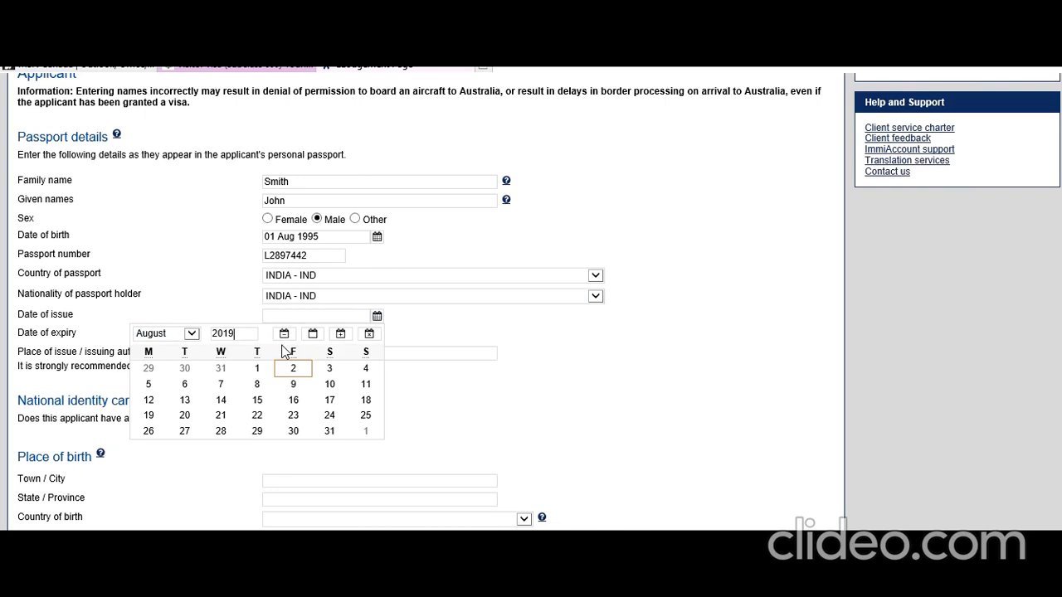
left_click(191, 335)
left_click(188, 347)
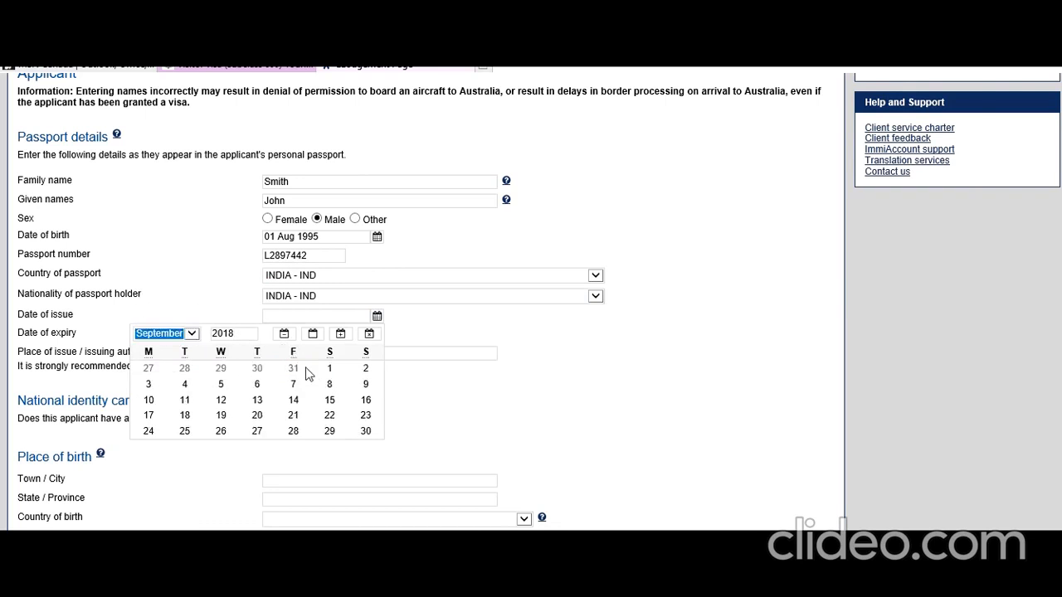
left_click(332, 370)
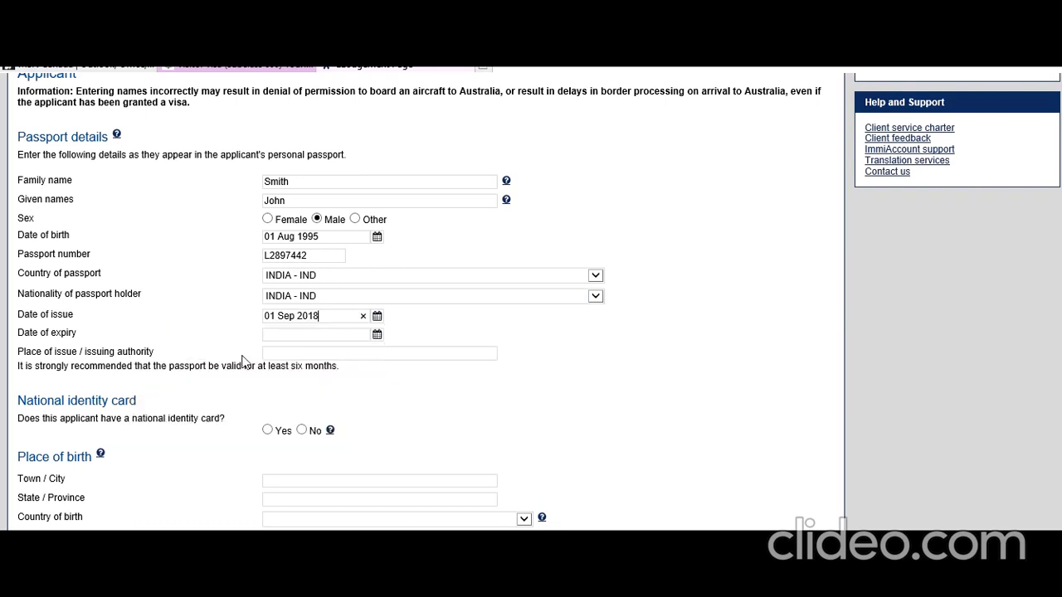
left_click(377, 334)
left_click(235, 352)
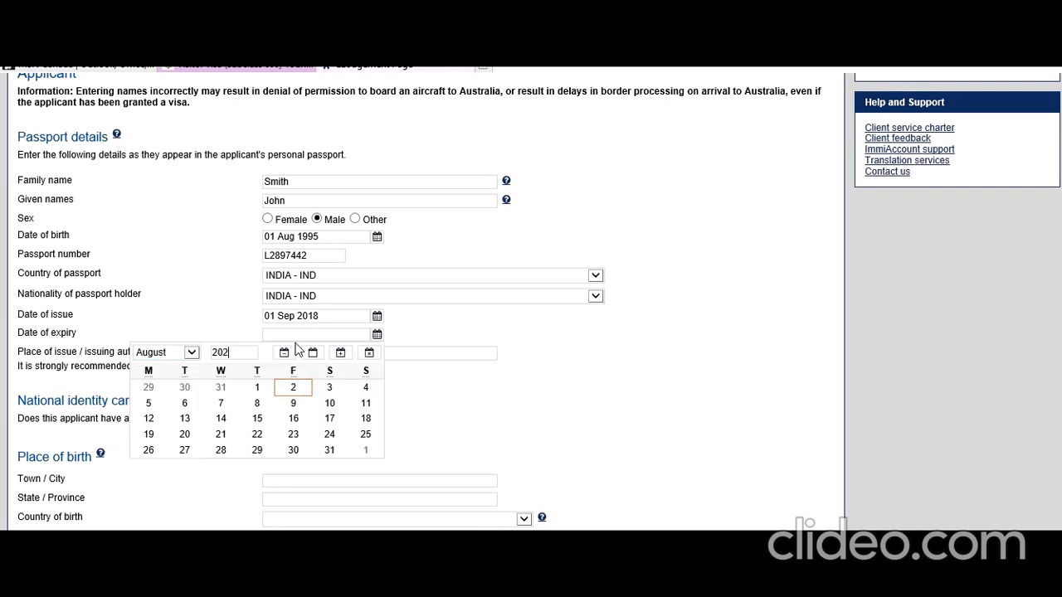
type("28")
left_click(190, 353)
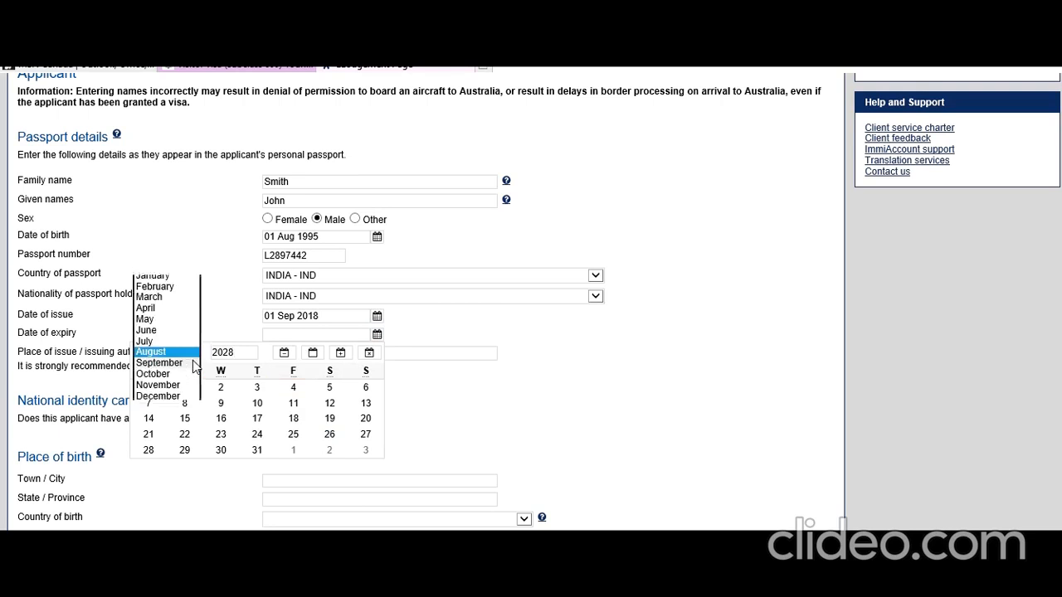
left_click(188, 366)
left_click(329, 388)
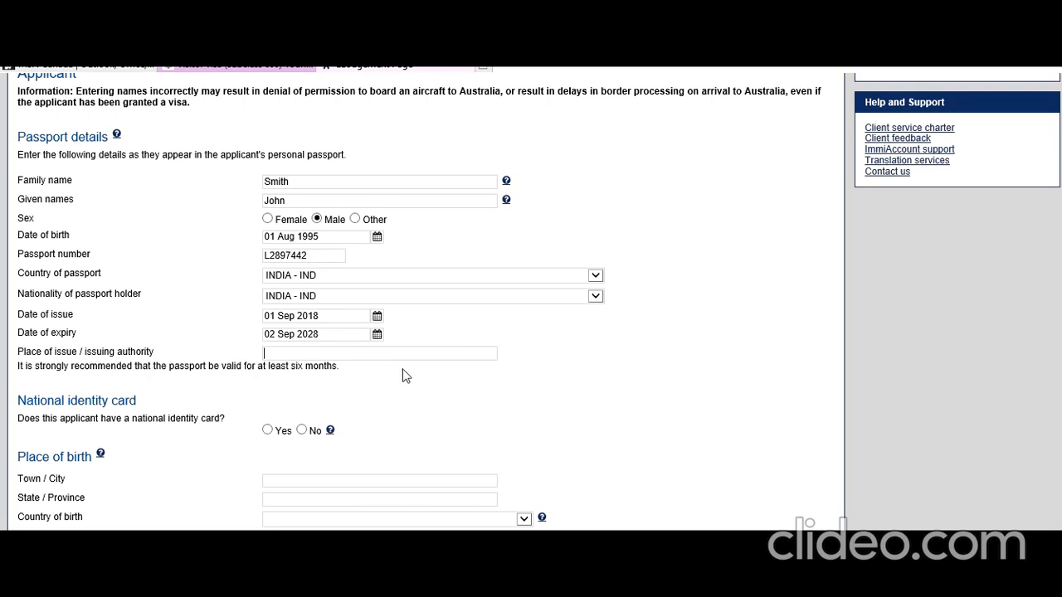
type("New Delhi, India")
left_click(430, 403)
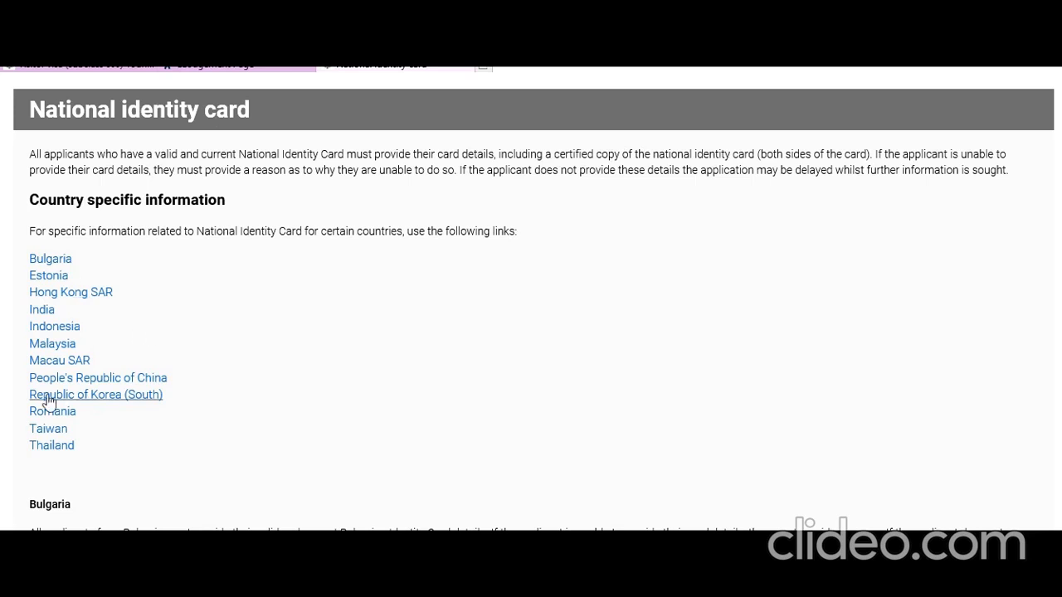
Read the India section on national identity cards, highlighting the Aadhaar expiry and alternatives advice.
scroll(42, 315, "down", 5)
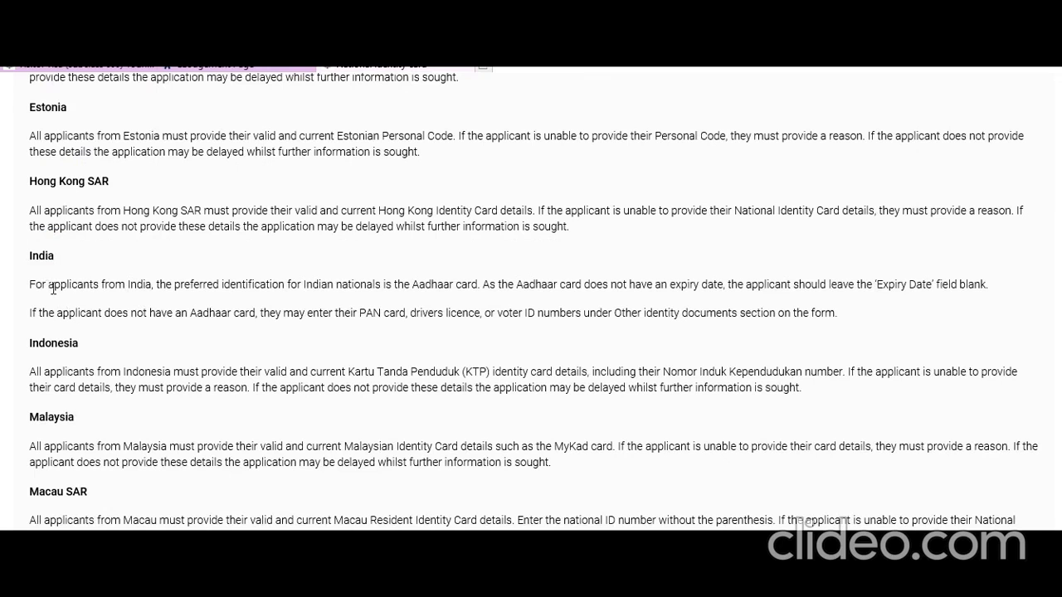
left_click_drag(49, 288, 476, 289)
left_click_drag(561, 289, 938, 287)
left_click_drag(83, 320, 543, 330)
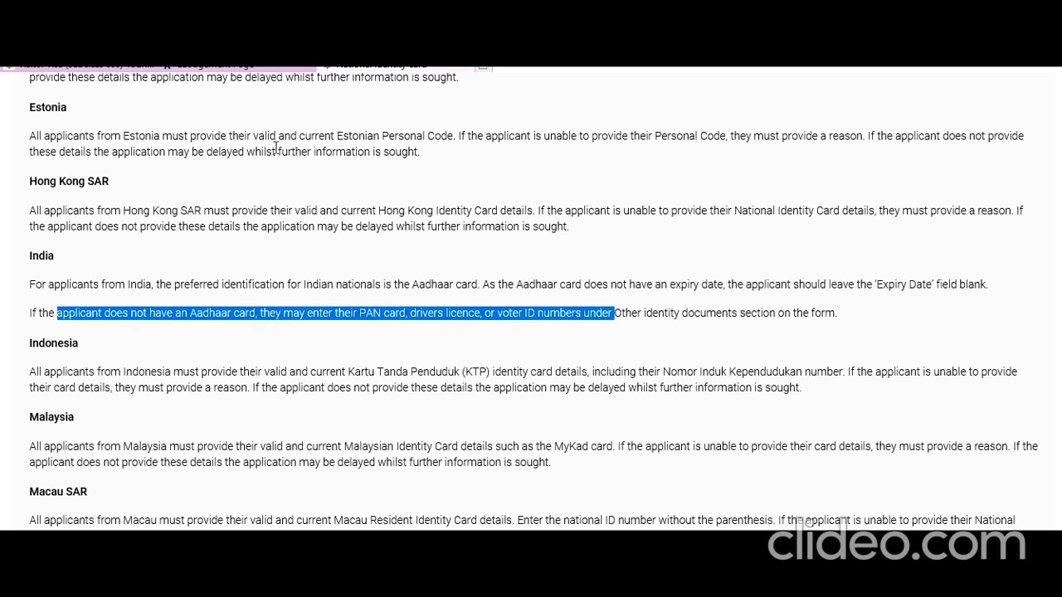
left_click(236, 66)
Answer Yes to having a national identity card and enter the holder's names and ID number.
left_click(268, 430)
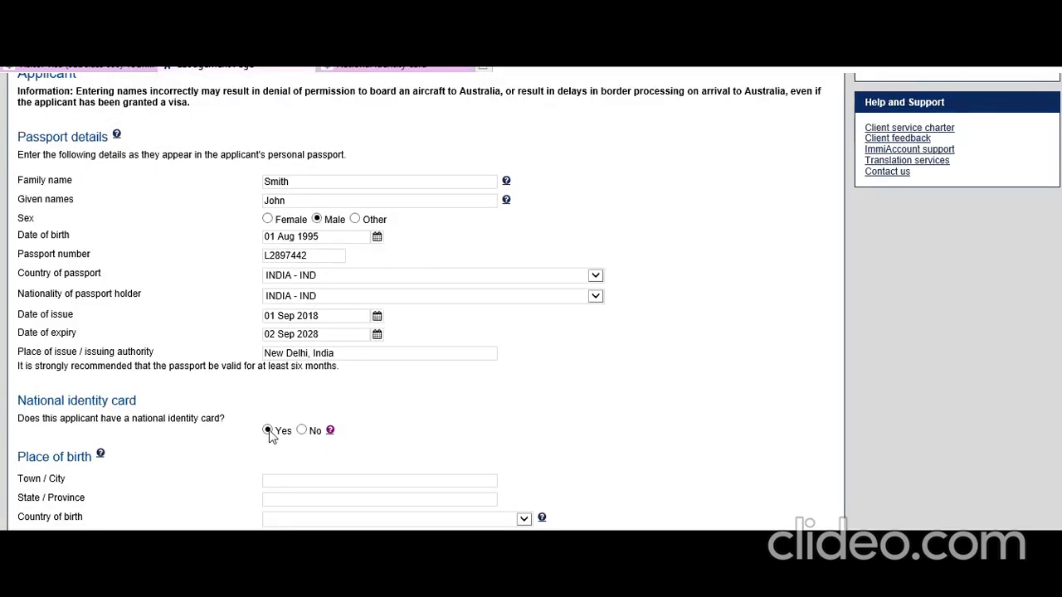
scroll(281, 428, "down", 1)
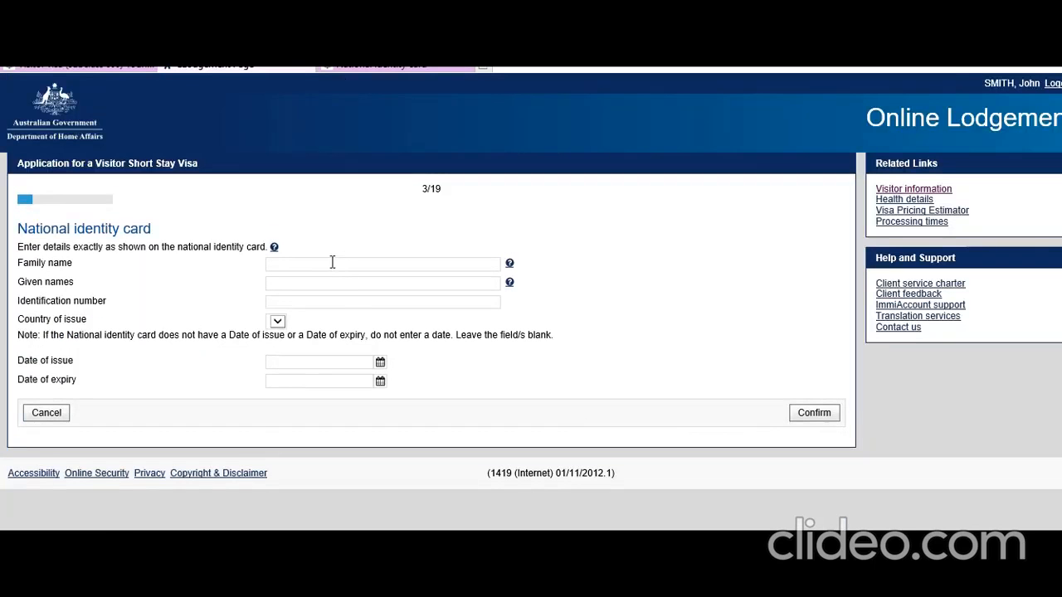
left_click(329, 263)
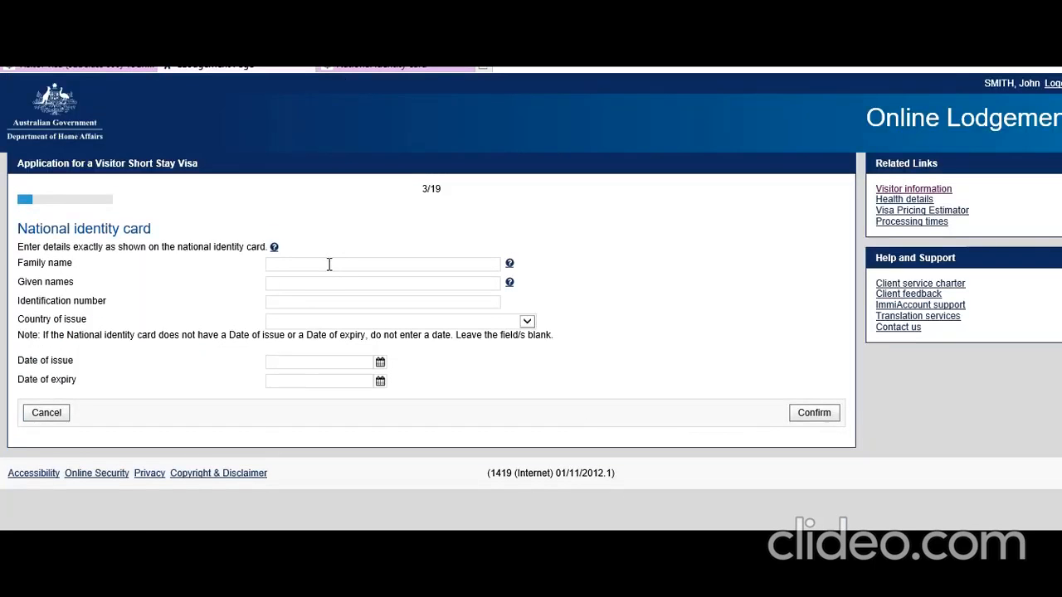
type("Smith")
key("Tab")
type("John")
key("Tab")
key("Tab")
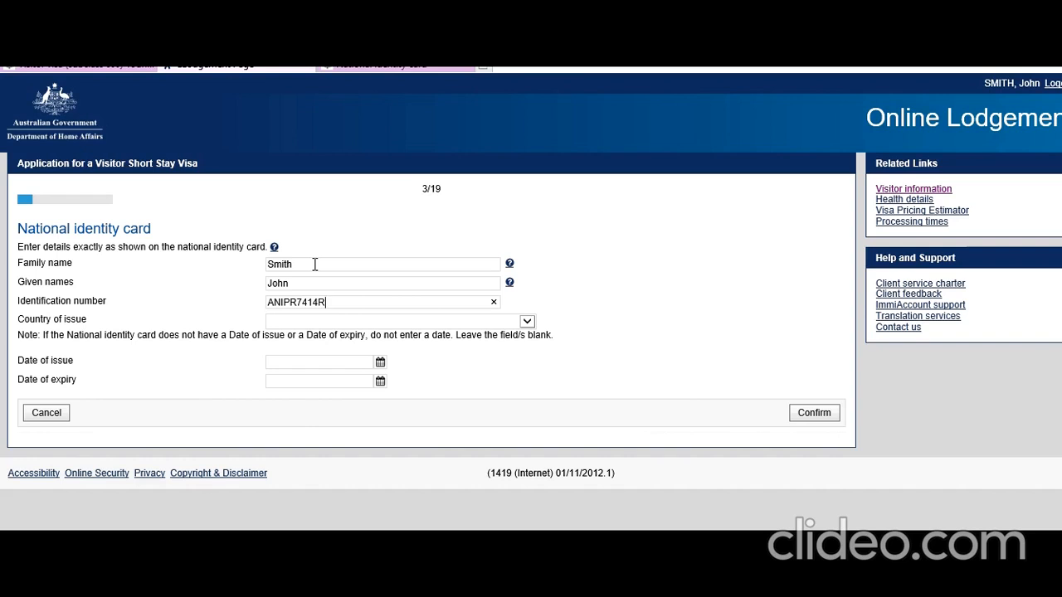
left_click(716, 345)
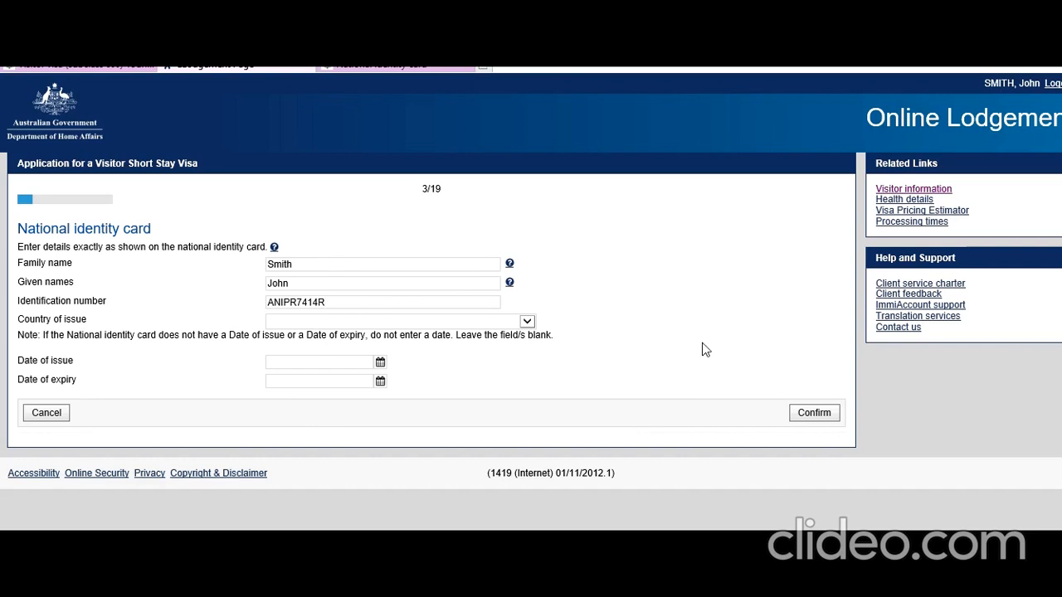
Set the card's issuing country to India and issue date 01 Jan 2015, accepting the format warning.
left_click(527, 322)
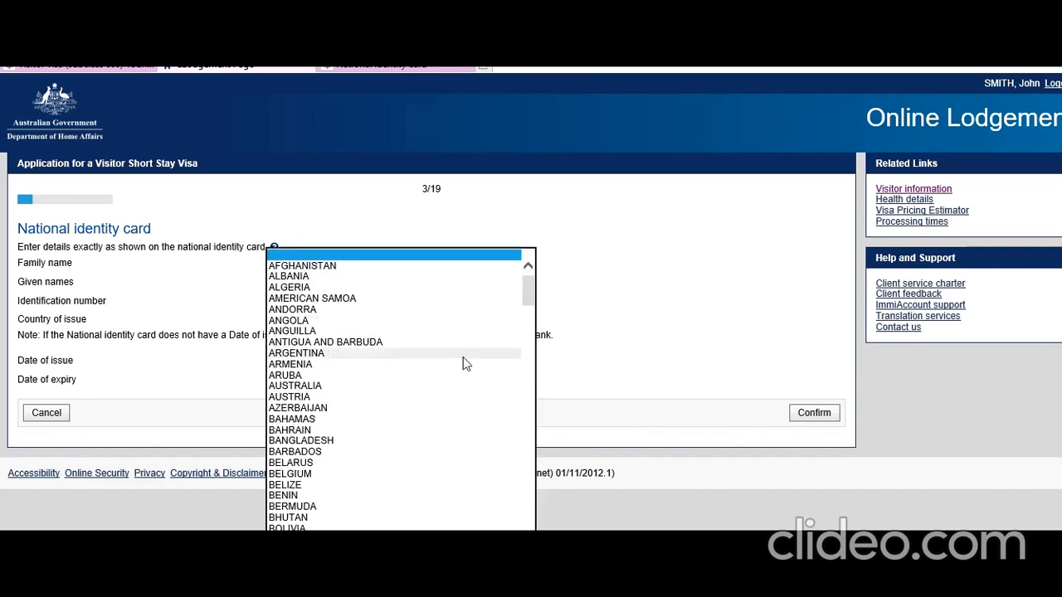
scroll(466, 364, "down", 10)
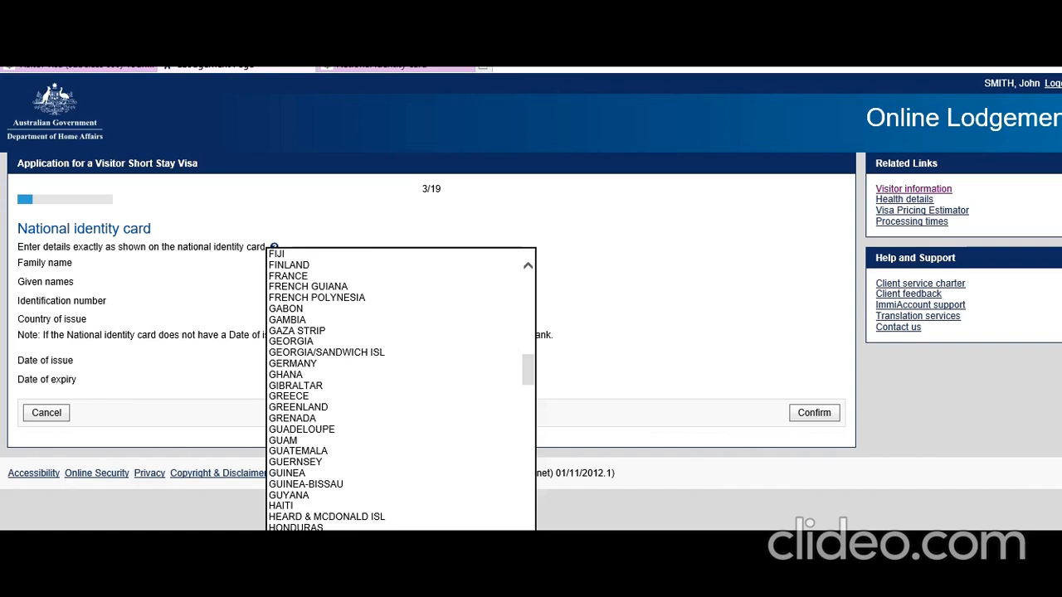
left_click(383, 572)
left_click(380, 363)
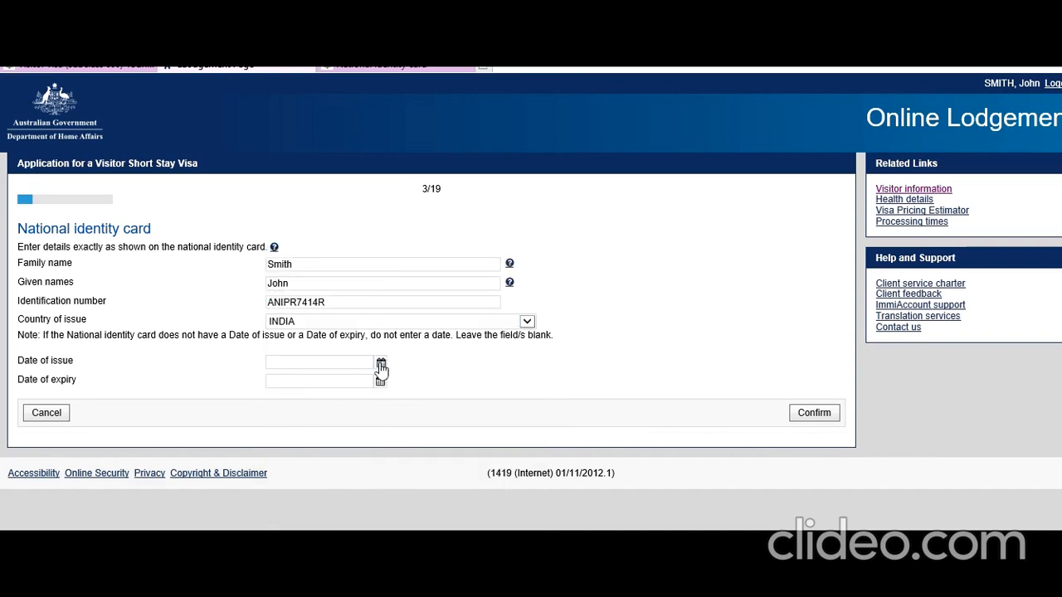
left_click(194, 381)
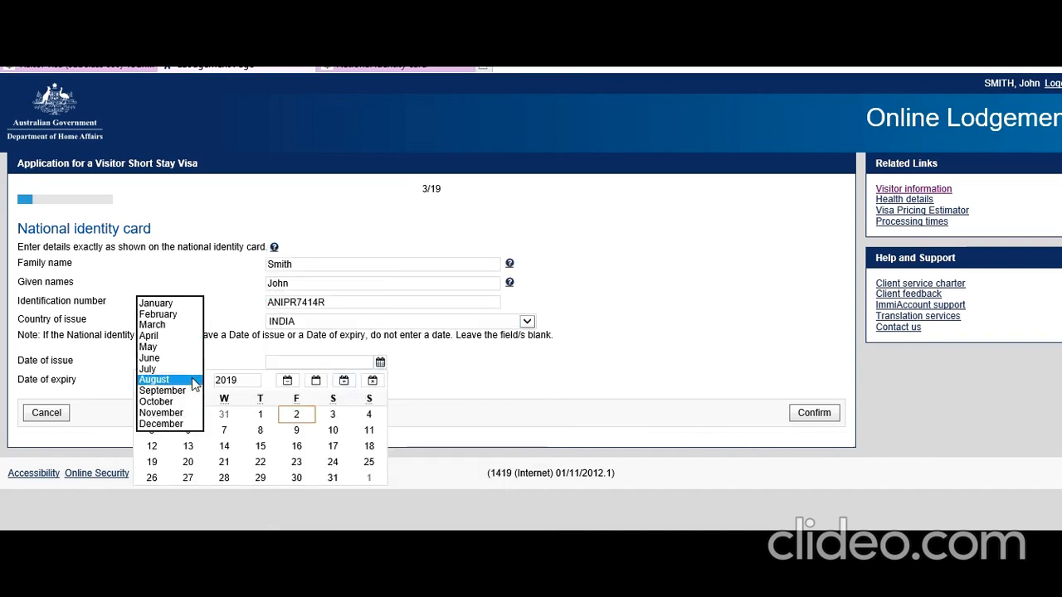
left_click(180, 304)
left_click(236, 380)
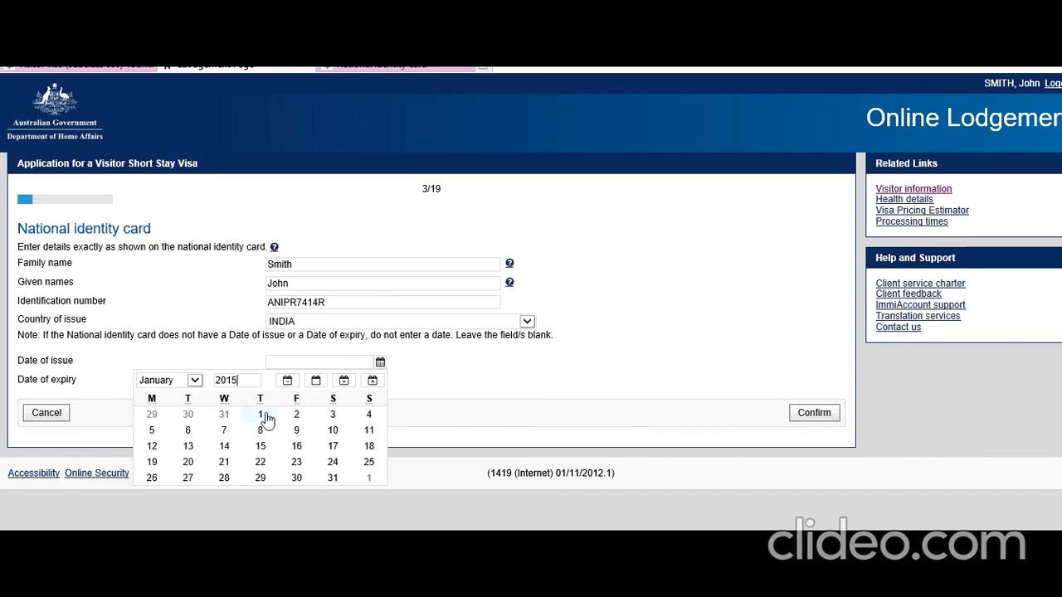
left_click(263, 416)
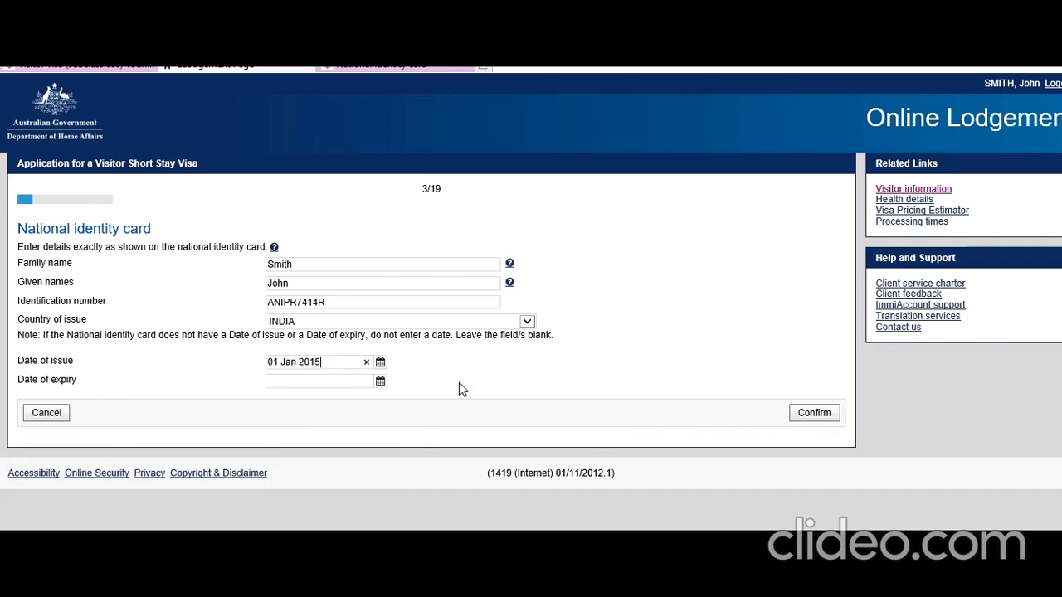
left_click(809, 415)
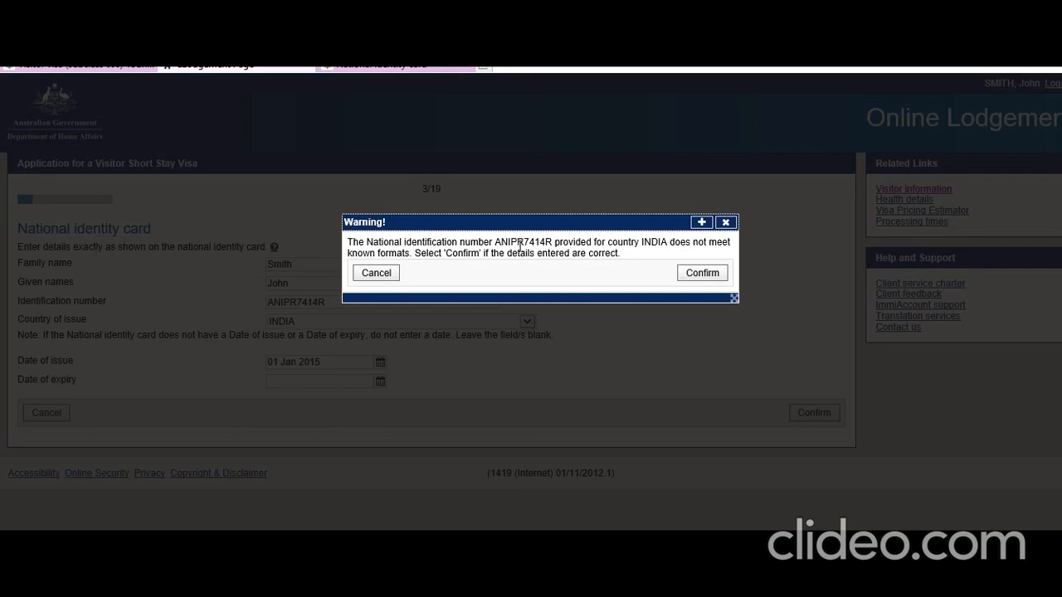
left_click(700, 274)
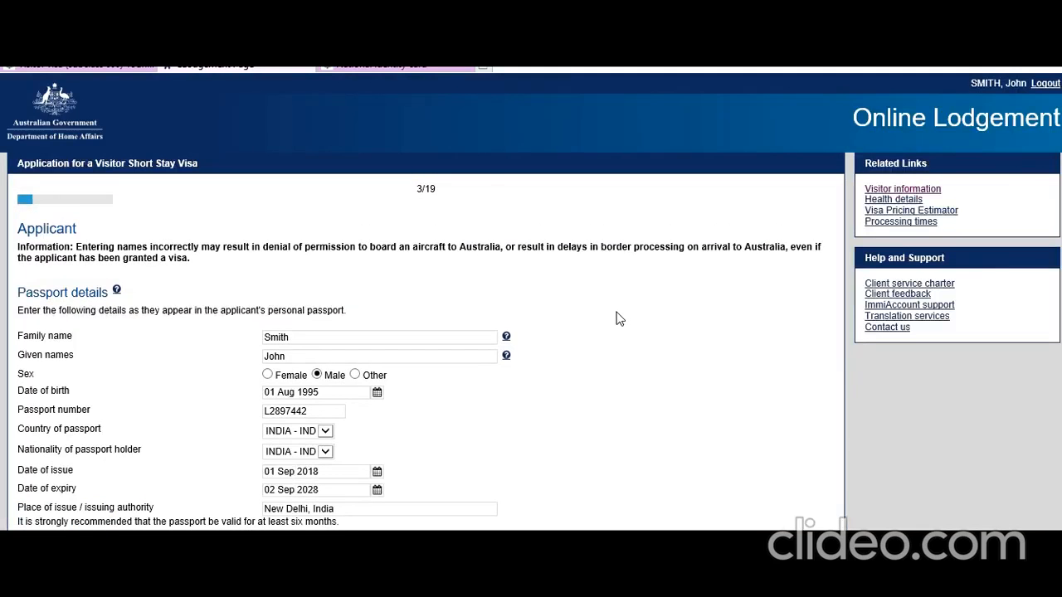
Record birthplace as New Delhi, New Delhi, INDIA and relationship status as Never Married.
scroll(616, 316, "down", 2)
scroll(516, 322, "down", 2)
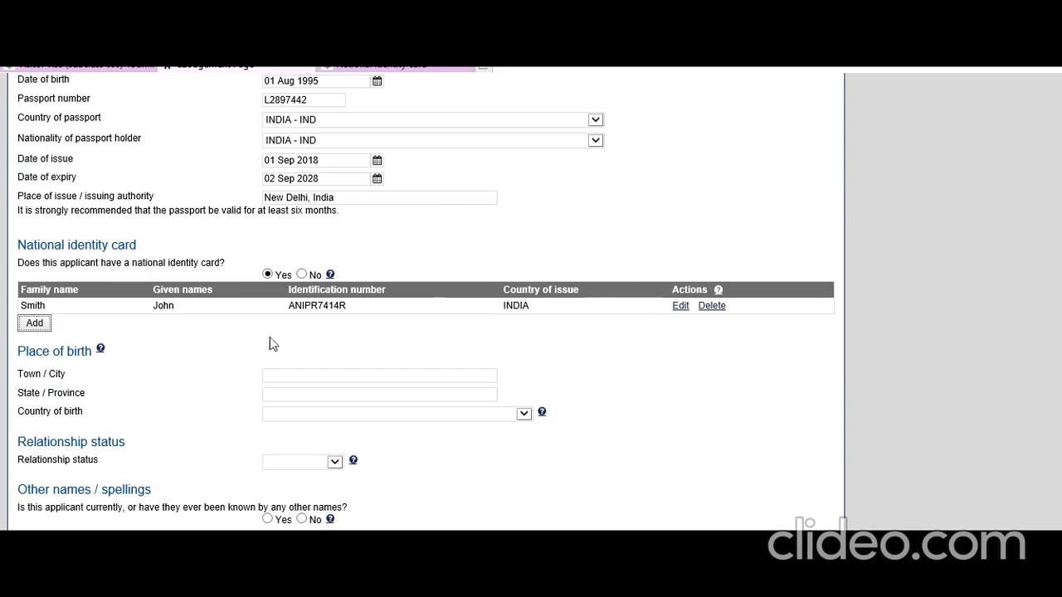
left_click(309, 373)
type("New")
type("New")
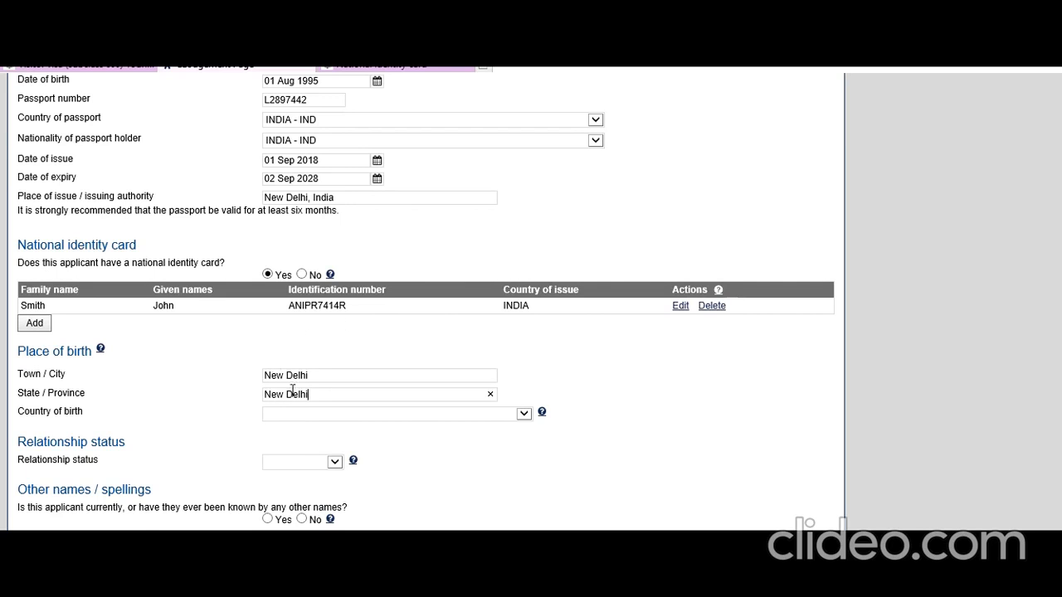
scroll(291, 390, "down", 1)
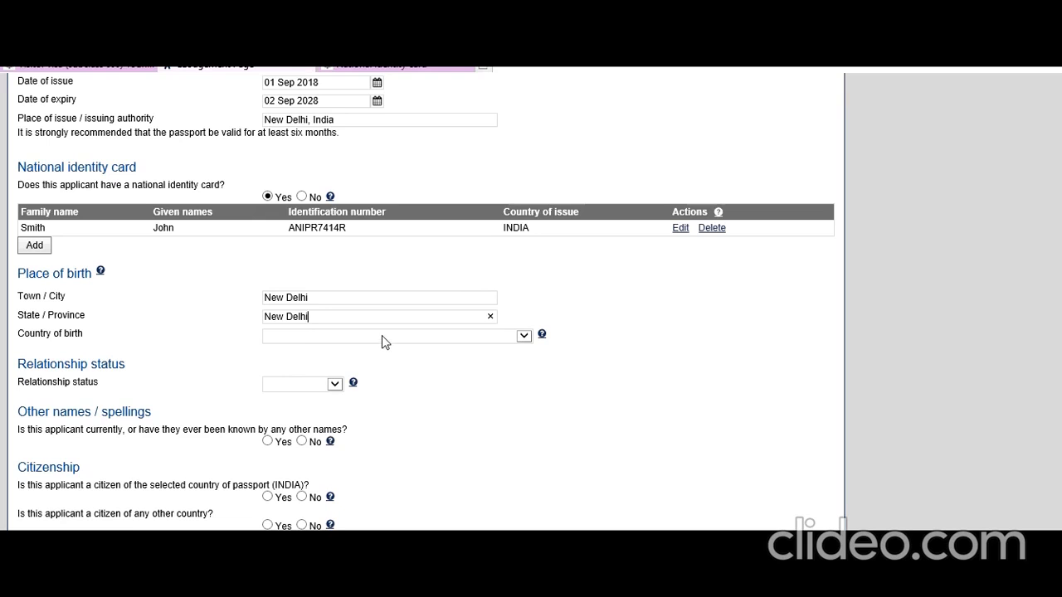
left_click(493, 339)
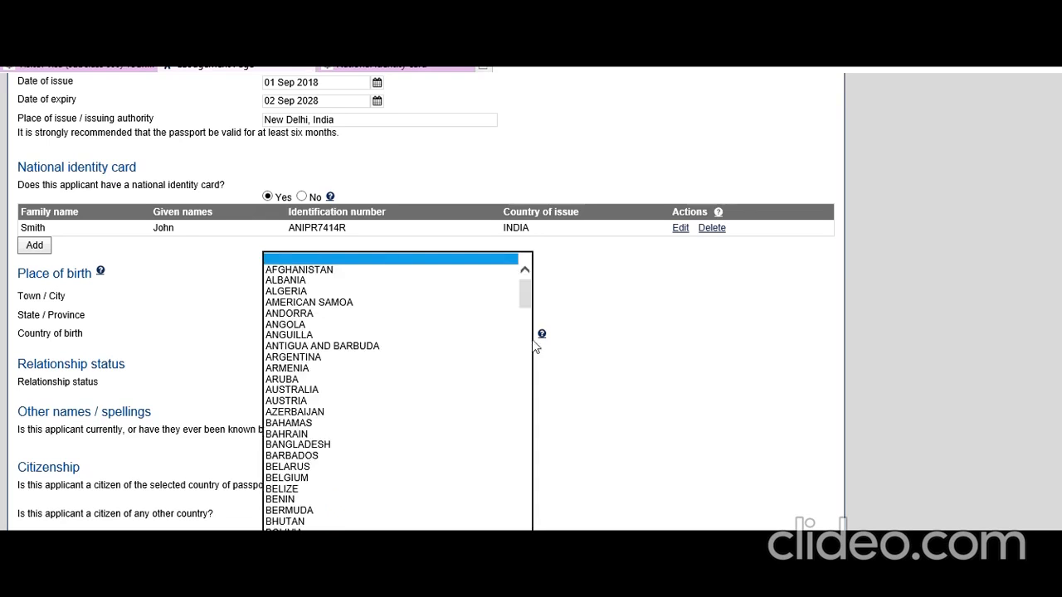
scroll(399, 391, "down", 20)
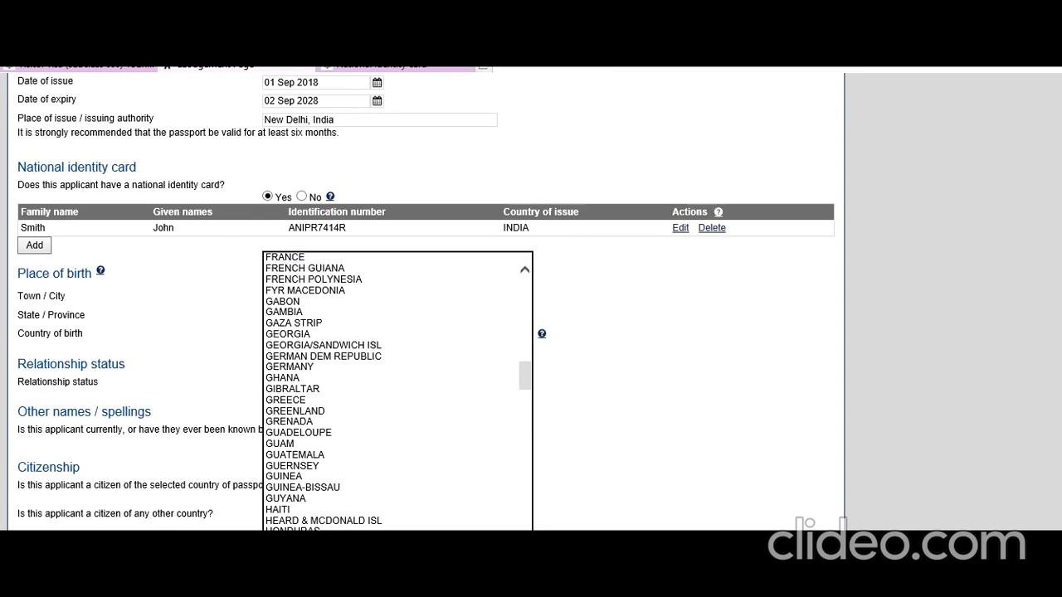
left_click(332, 575)
left_click(633, 411)
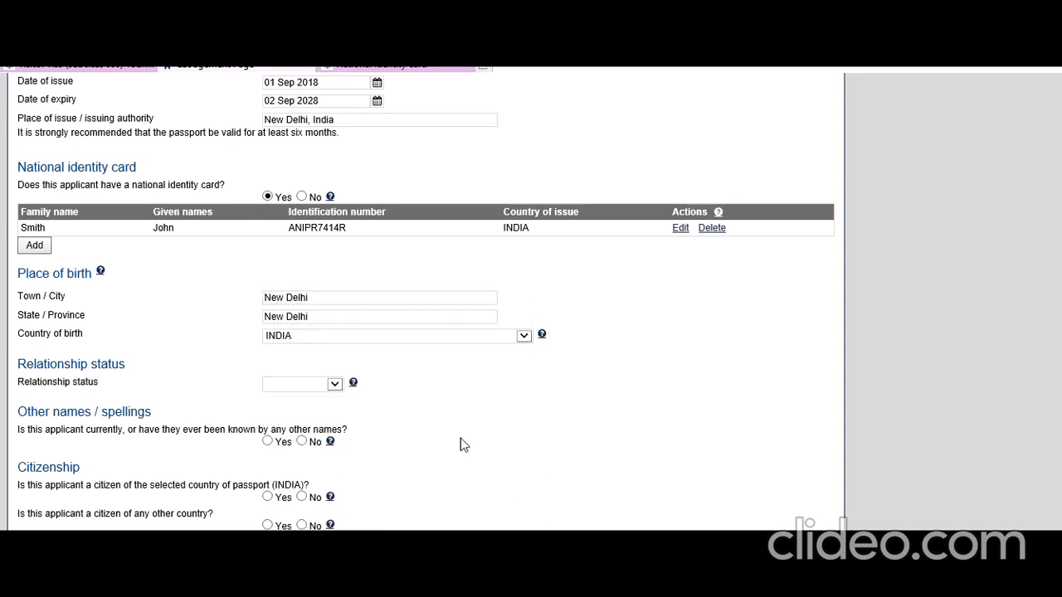
left_click(334, 384)
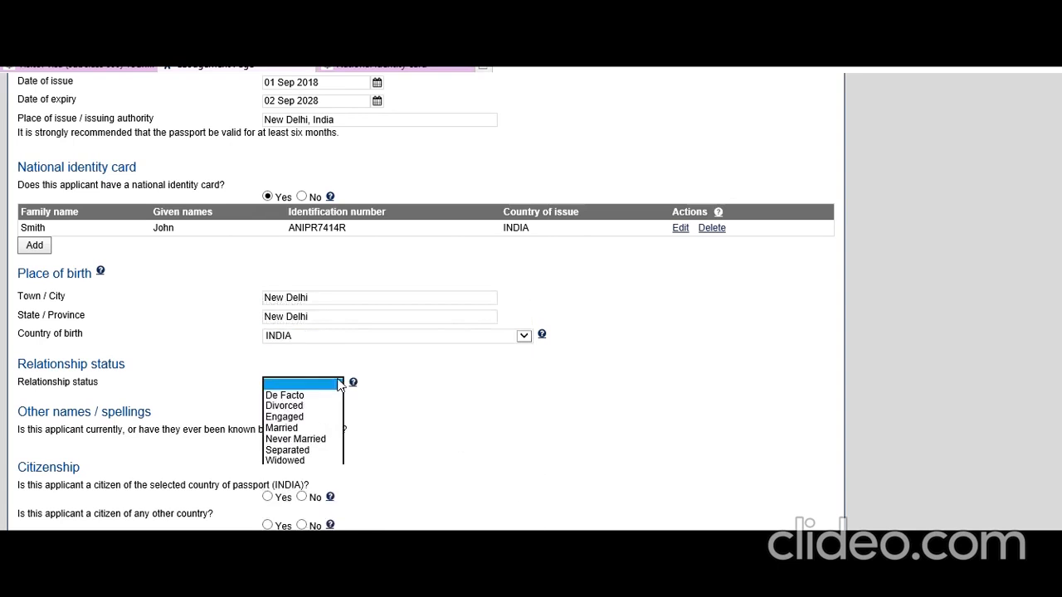
left_click(300, 441)
left_click(423, 440)
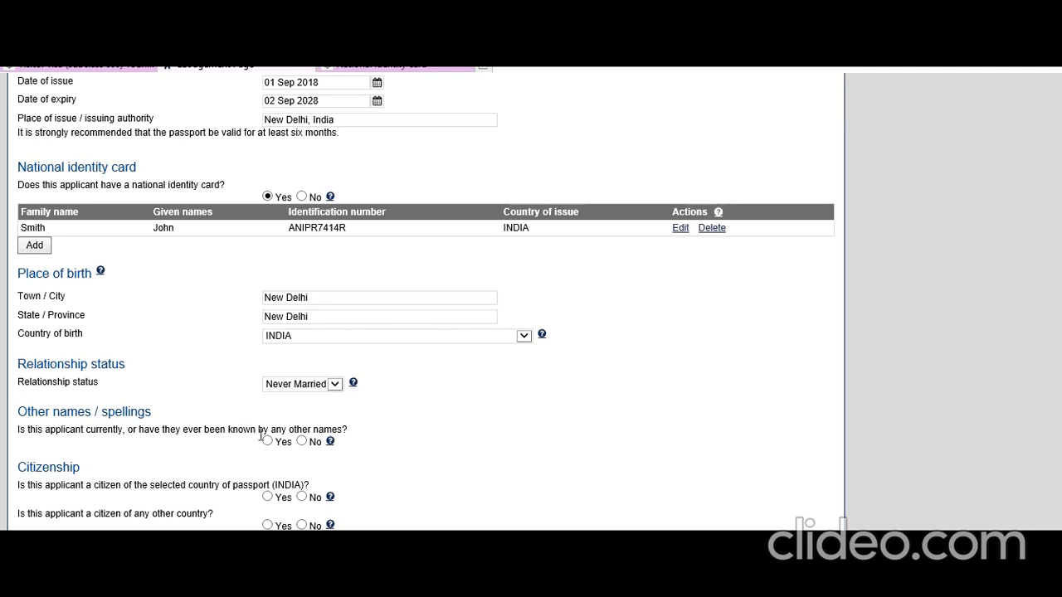
Answer Yes to passport-country citizenship and No to other names, citizenships, prior travel, visas, documents and health exams.
left_click(302, 441)
scroll(391, 469, "down", 2)
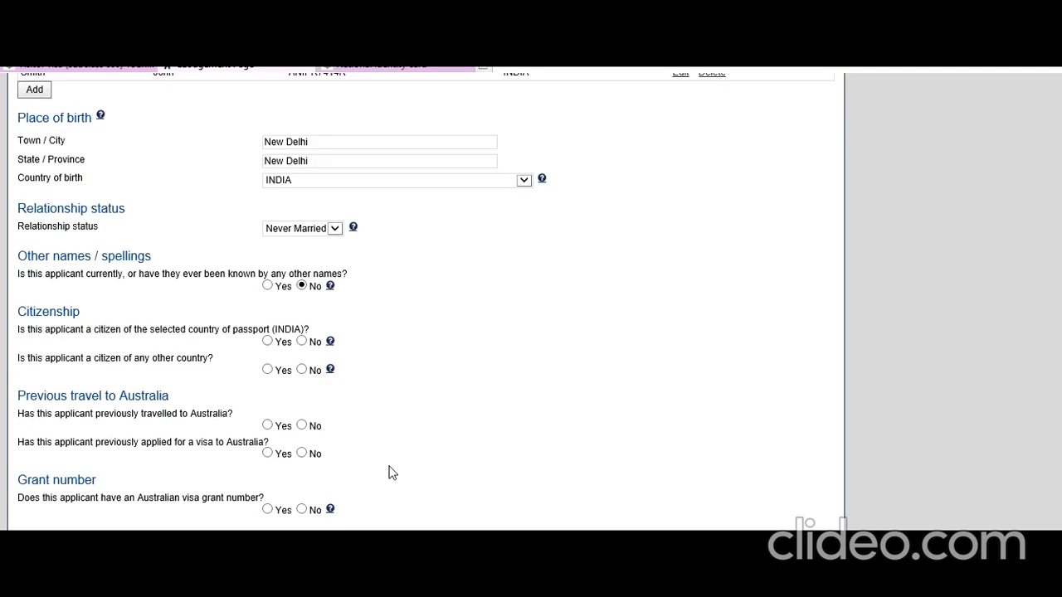
left_click(267, 341)
left_click(302, 370)
scroll(257, 404, "down", 1)
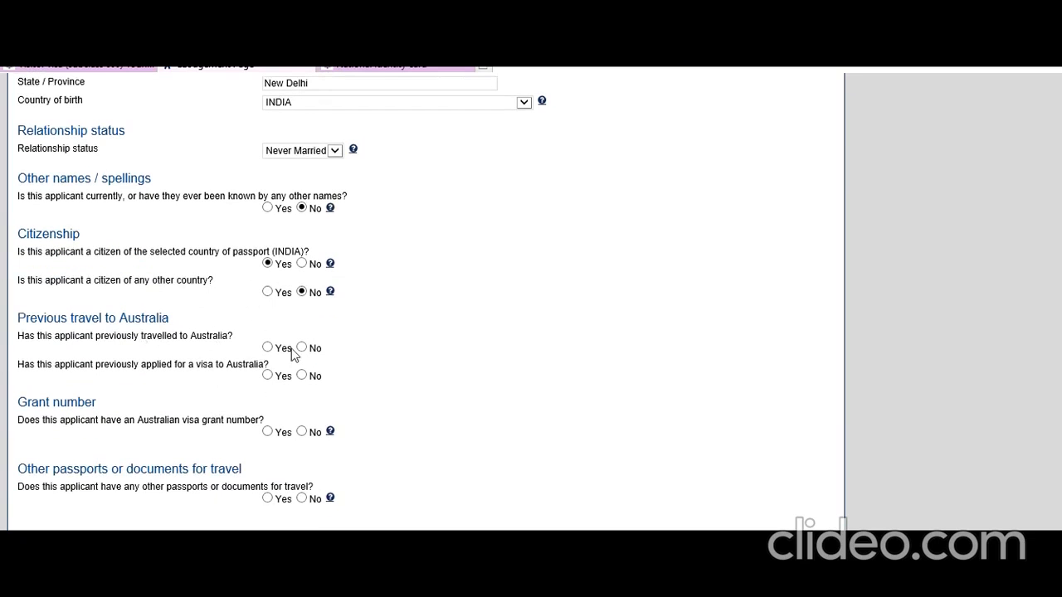
left_click(301, 348)
left_click(302, 376)
scroll(266, 431, "down", 2)
left_click(303, 301)
left_click(302, 368)
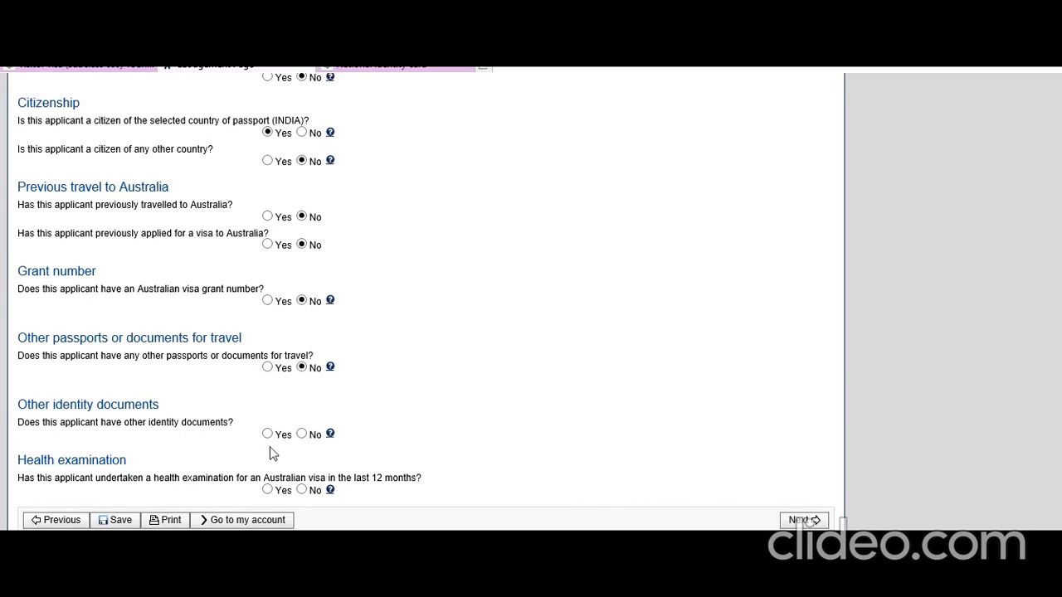
left_click(302, 435)
left_click(302, 490)
left_click(800, 520)
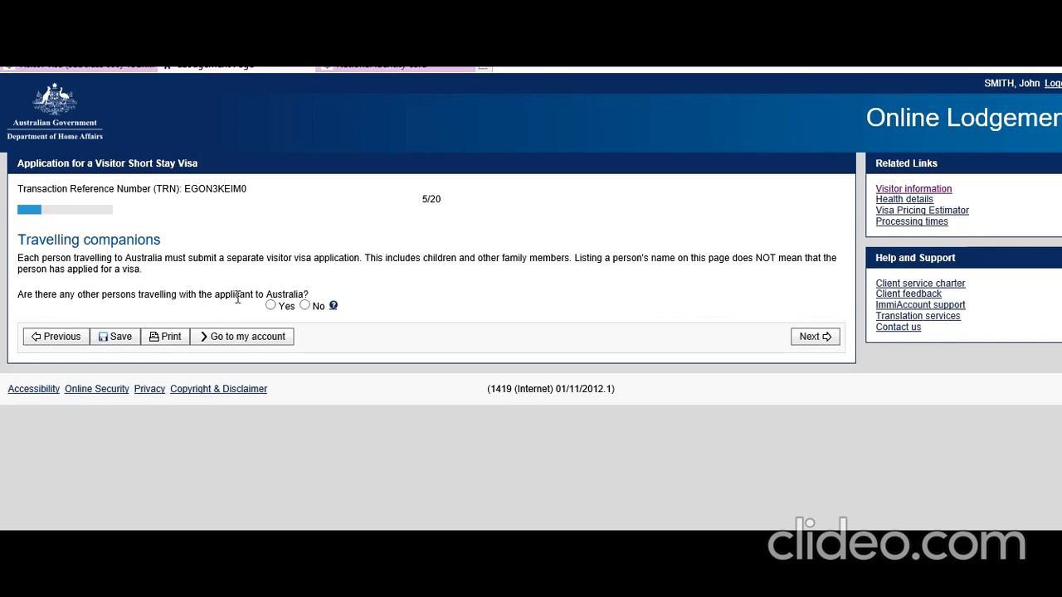
Answer No to anyone travelling with the applicant and proceed to Contact details.
left_click(305, 306)
left_click(823, 337)
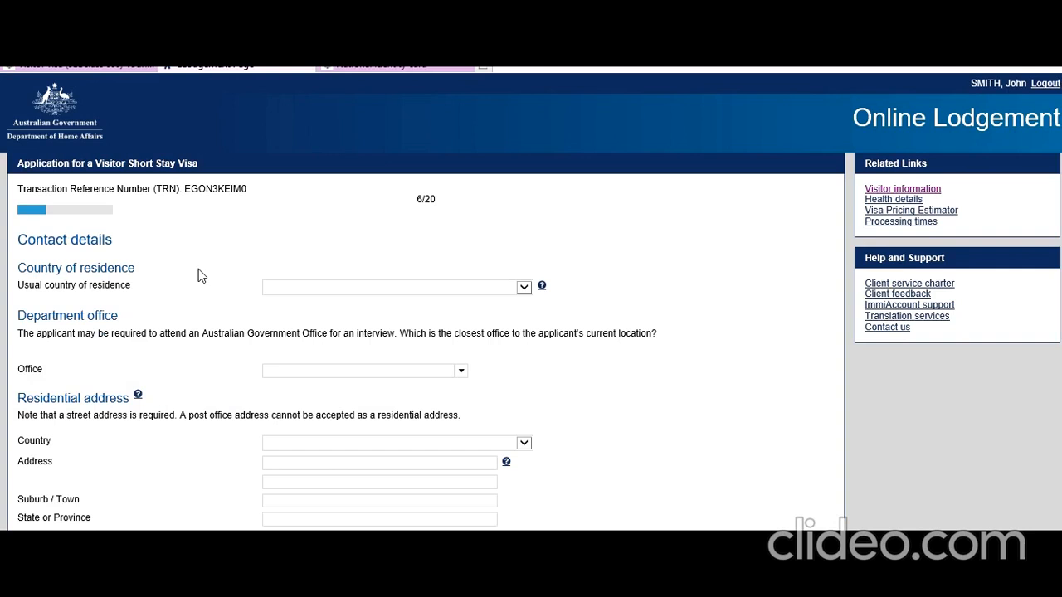
Set the usual country of residence to INDIA and the nearest office to India, New Delhi.
left_click(524, 289)
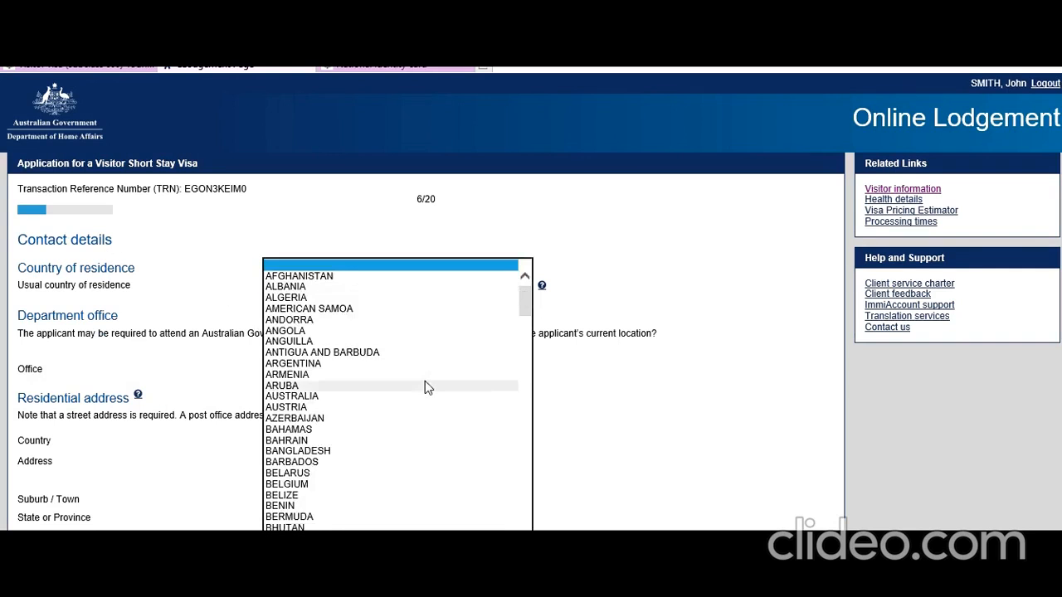
scroll(425, 387, "down", 20)
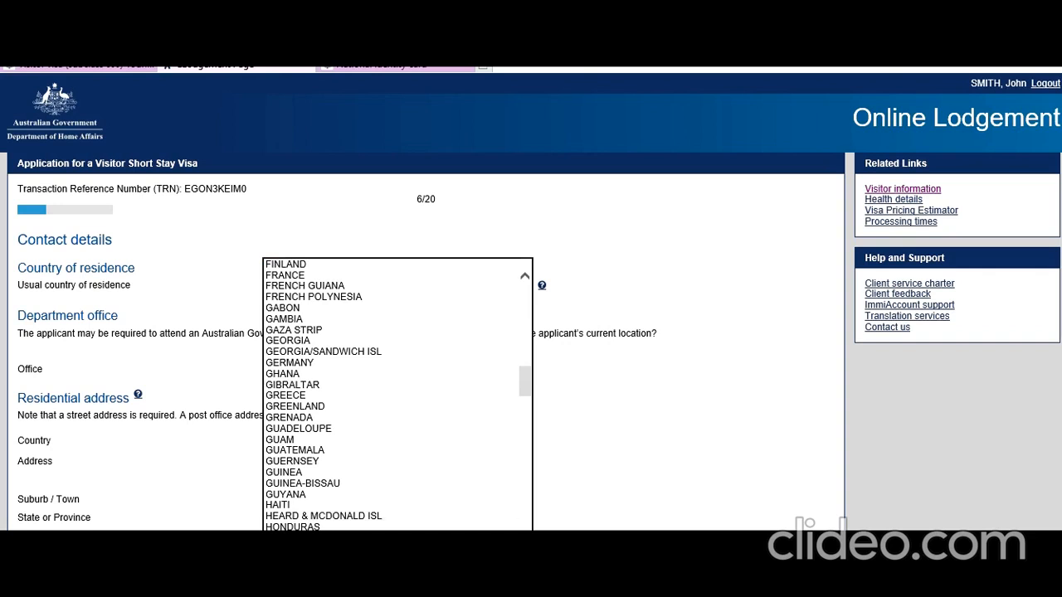
left_click(332, 571)
left_click(666, 362)
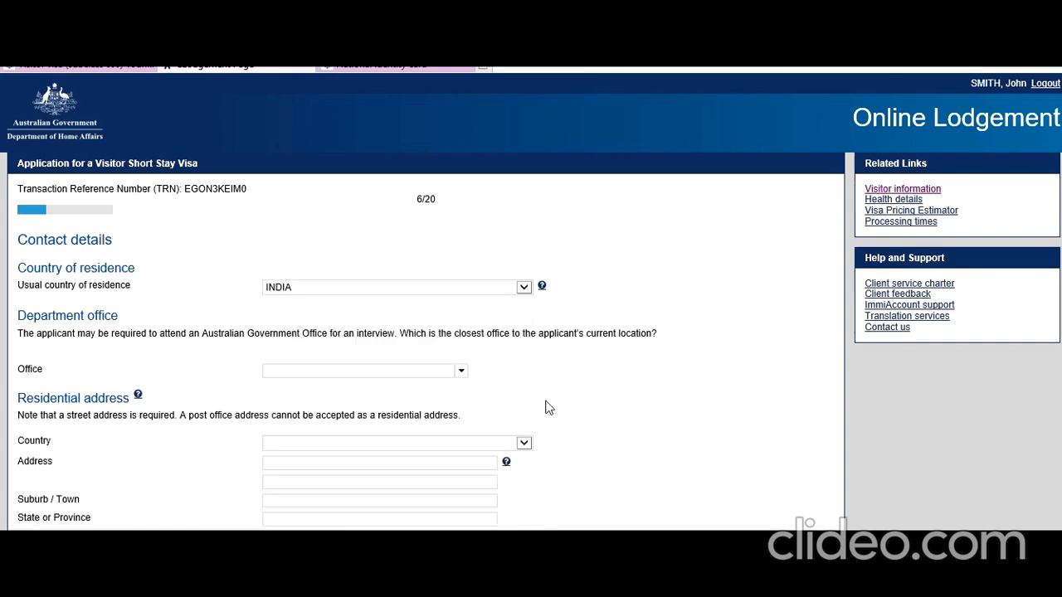
scroll(546, 402, "down", 1)
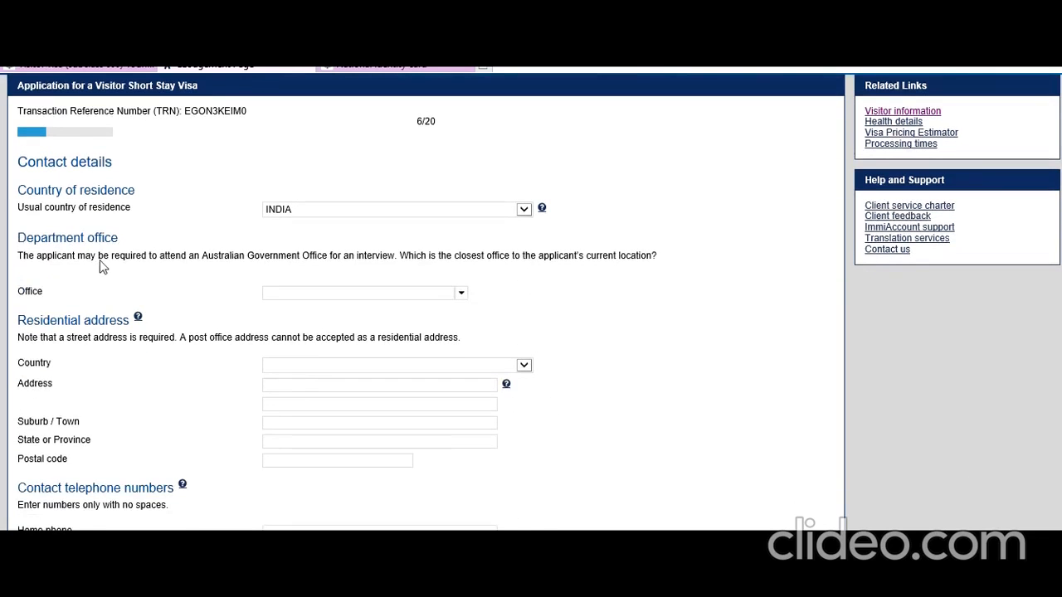
left_click(460, 296)
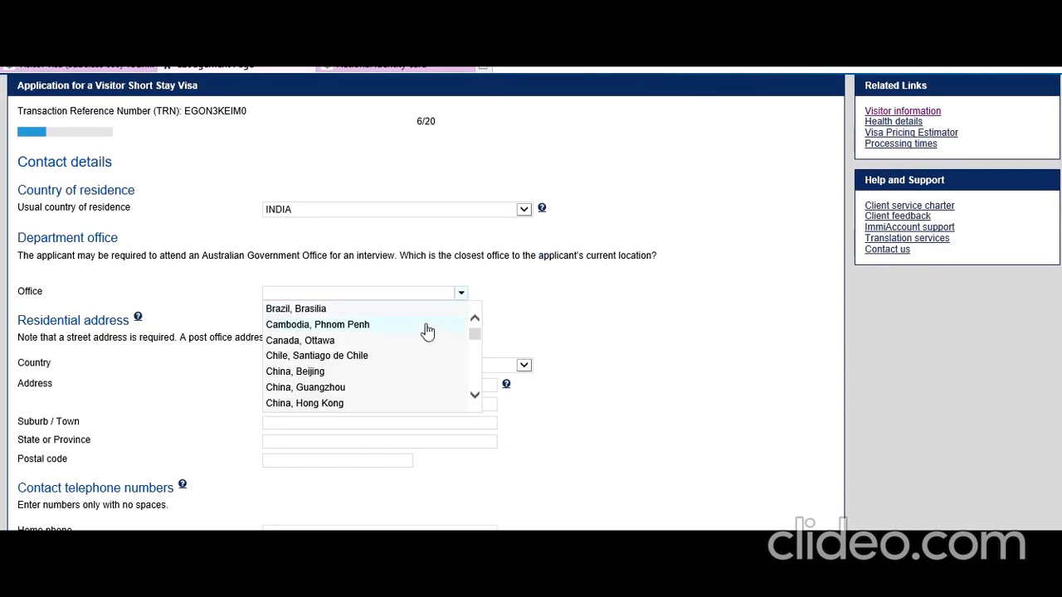
scroll(417, 340, "down", 2)
scroll(412, 340, "down", 2)
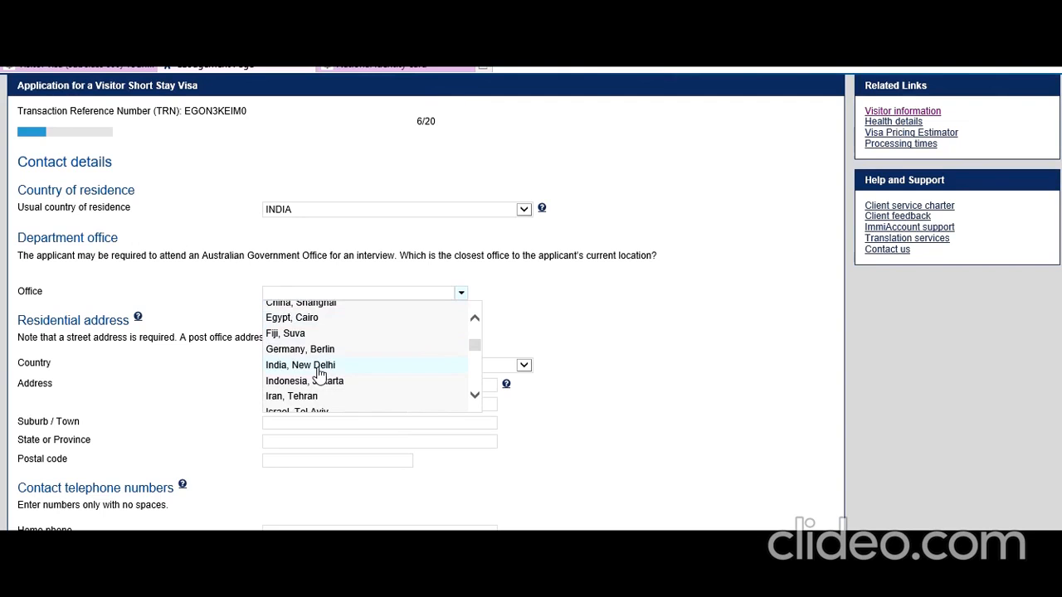
left_click(321, 369)
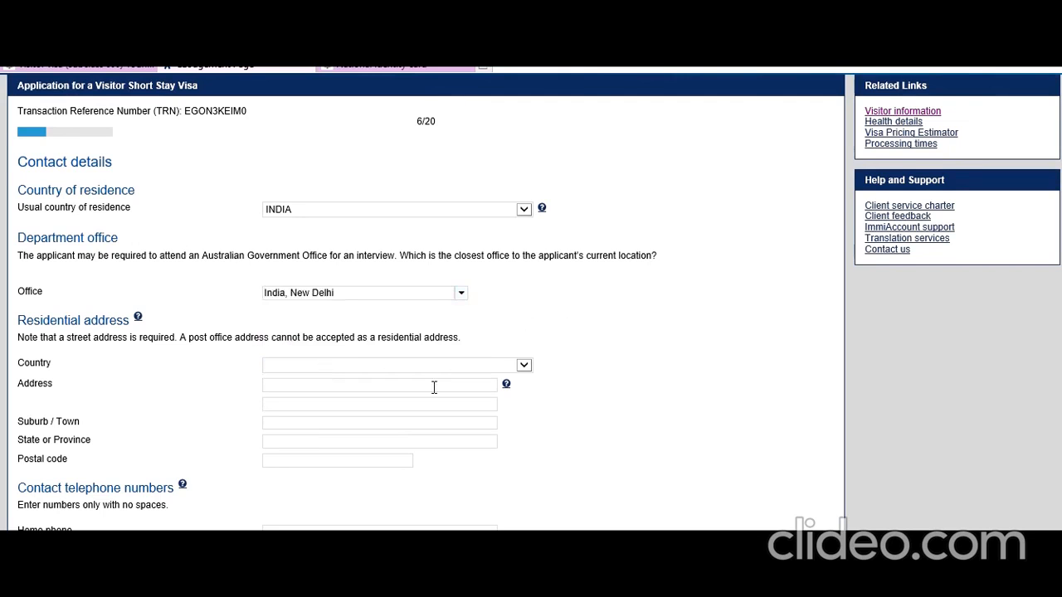
Fill in the residential street address and postal code, with country INDIA and state DELHI.
scroll(434, 386, "down", 2)
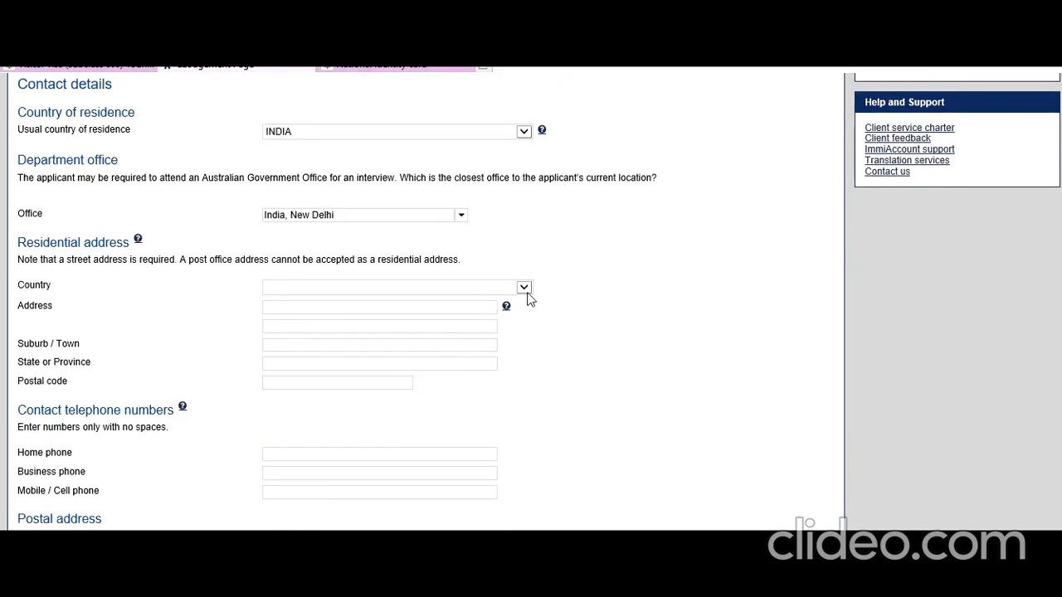
left_click(524, 289)
scroll(434, 426, "down", 20)
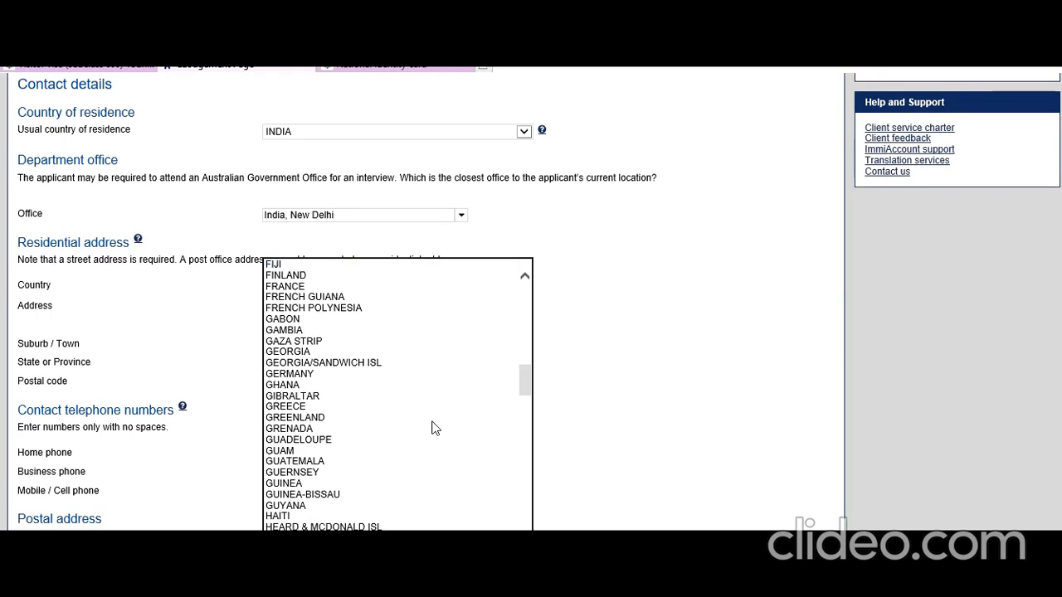
left_click(375, 522)
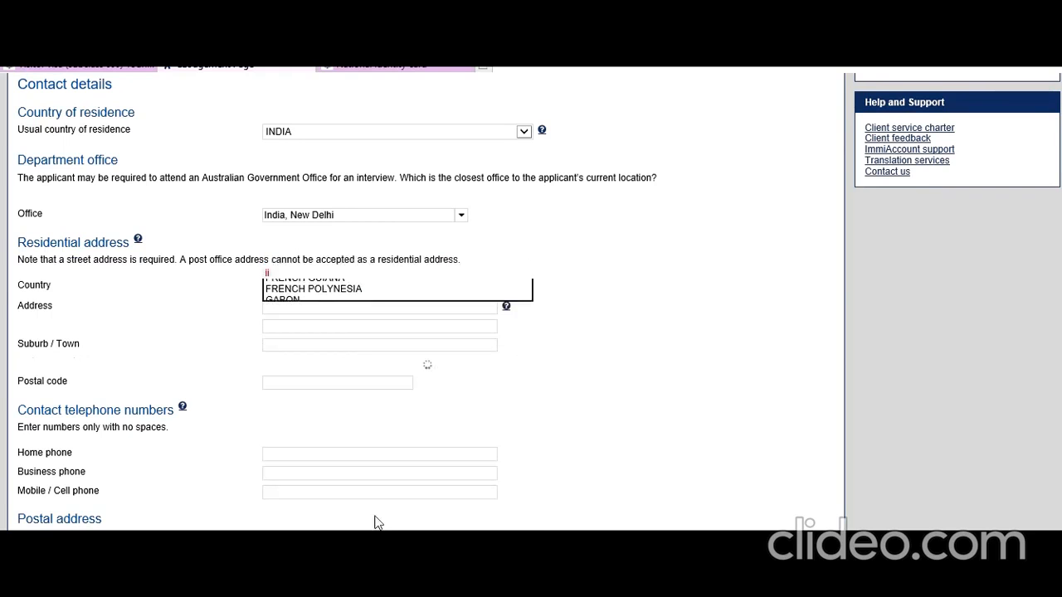
left_click(312, 310)
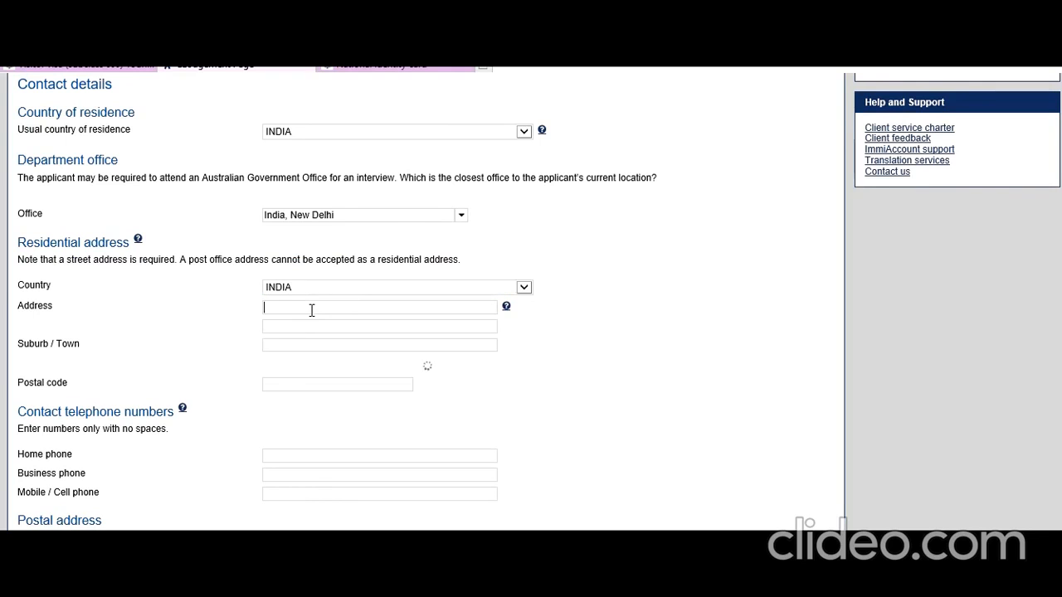
type("1 Ne")
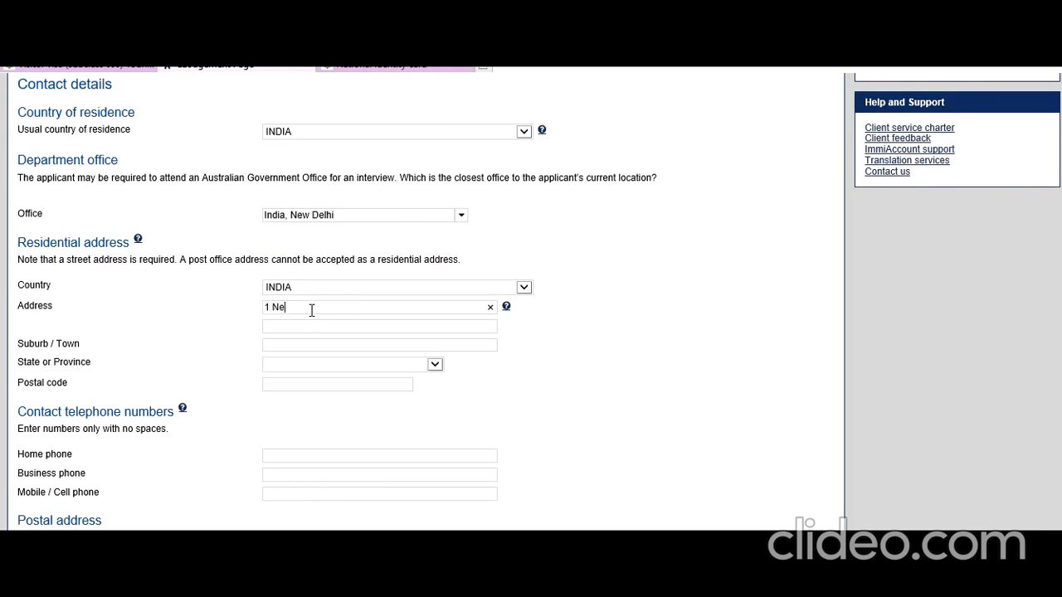
type("w Delhi ST")
type("Ne")
left_click(434, 365)
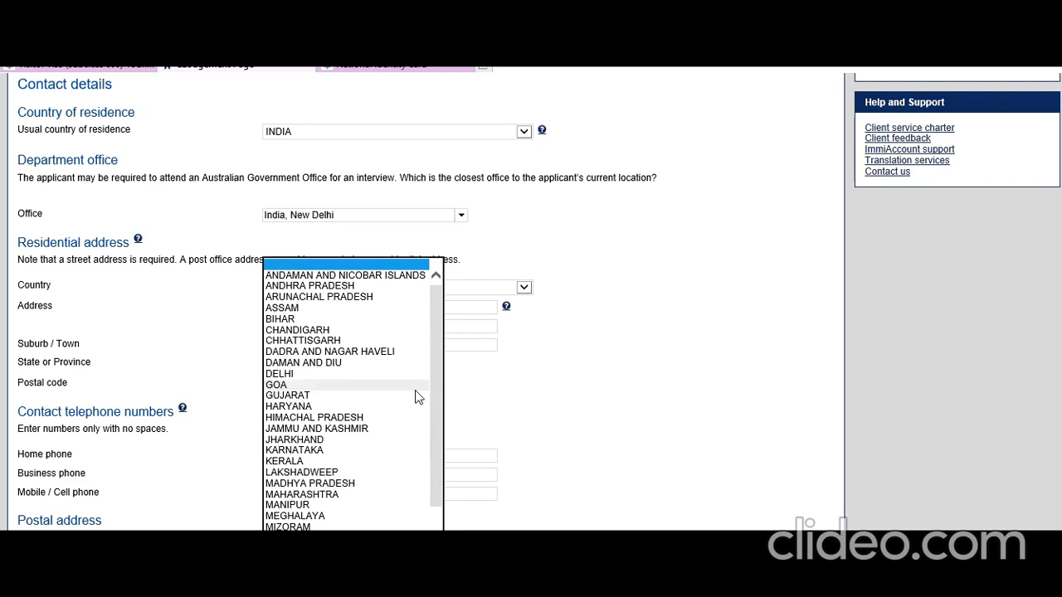
mouse_move(438, 419)
left_mouse_down()
mouse_move(440, 498)
mouse_move(440, 401)
left_mouse_up()
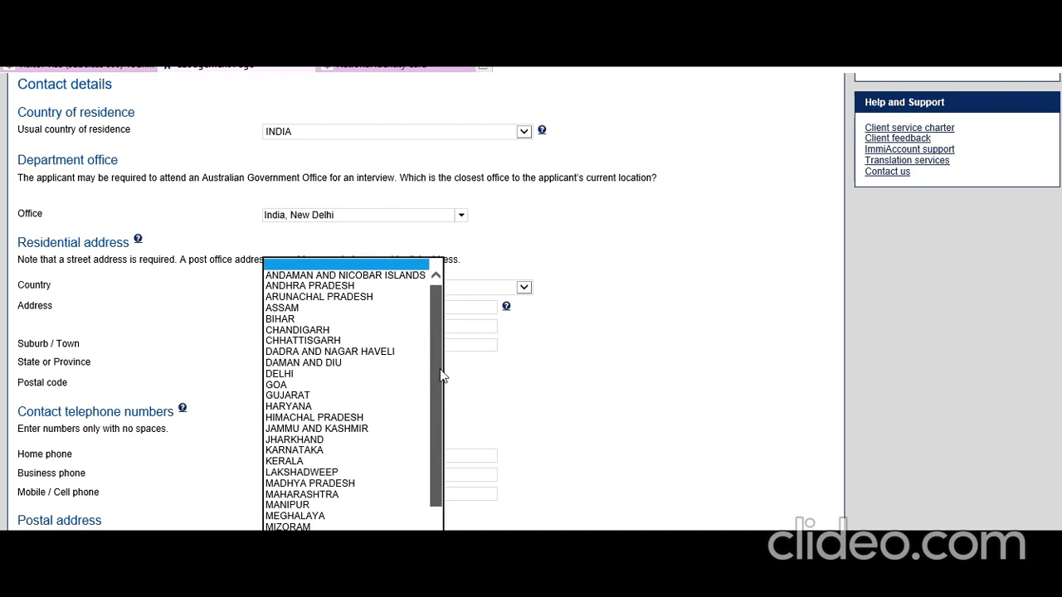
left_click(340, 374)
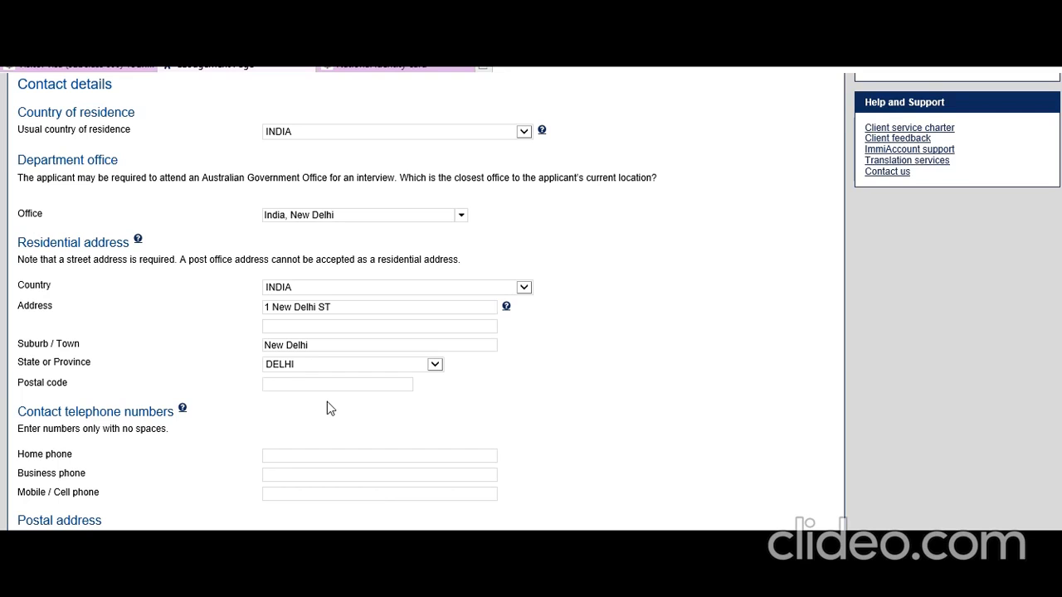
type("100001")
Enter the applicant's mobile, home and business phone numbers.
scroll(406, 419, "down", 1)
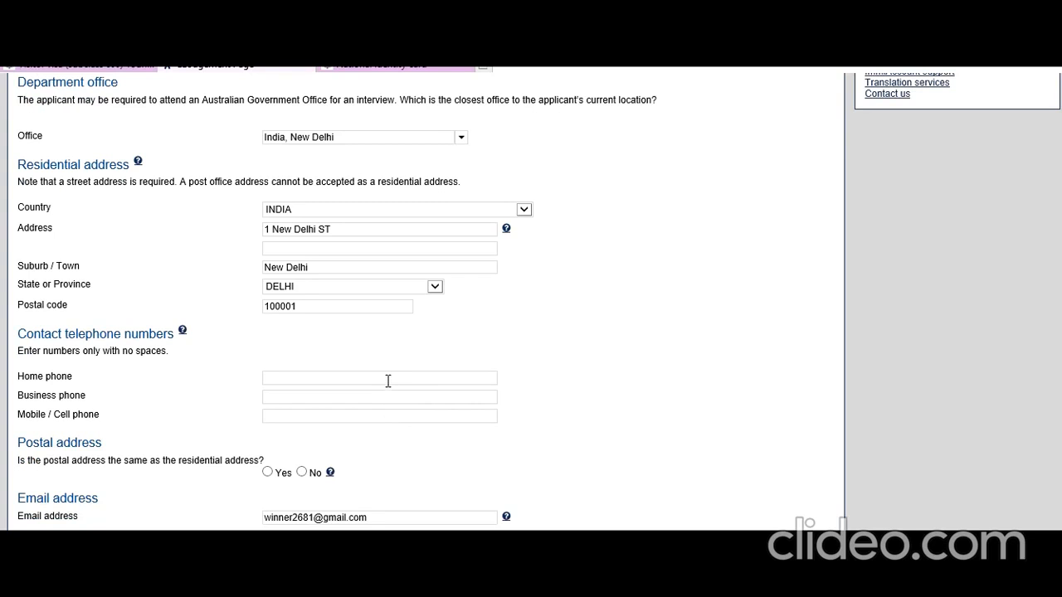
left_click(378, 419)
type("9292929292")
left_click(322, 380)
type("7878787878")
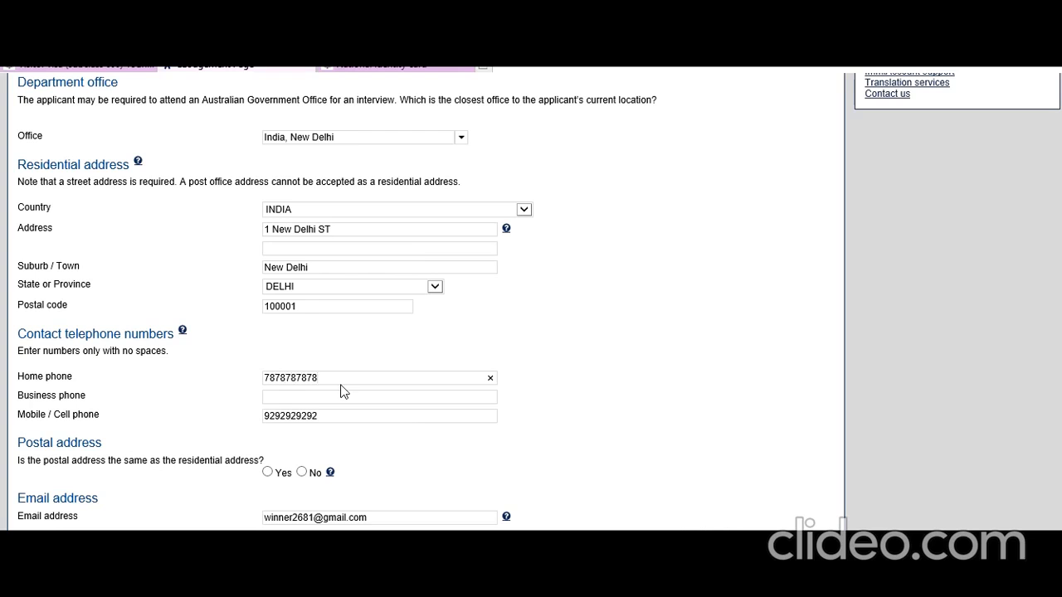
left_click(277, 399)
type("8787878787")
Mark the postal address as the same as the residential address and continue.
scroll(274, 423, "down", 1)
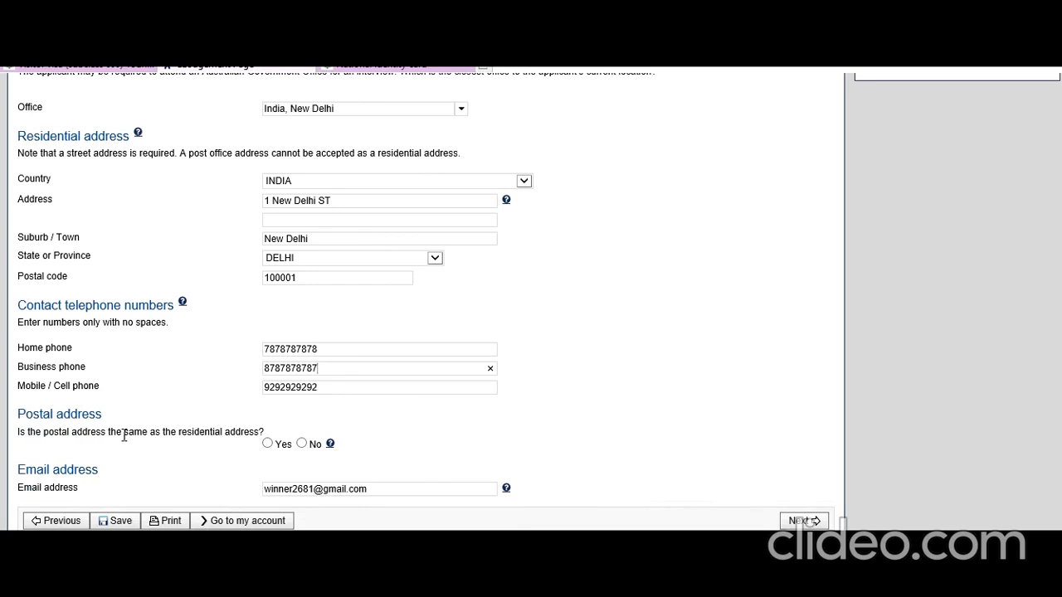
left_click(268, 444)
left_click(803, 520)
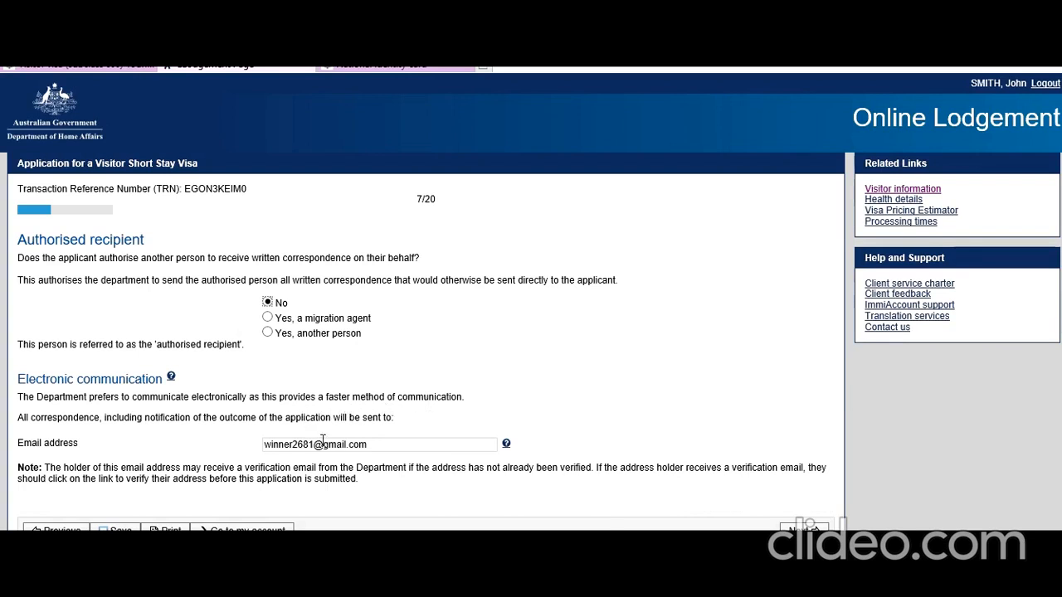
Leave Authorised recipient answered No and continue to page 8.
left_click(805, 528)
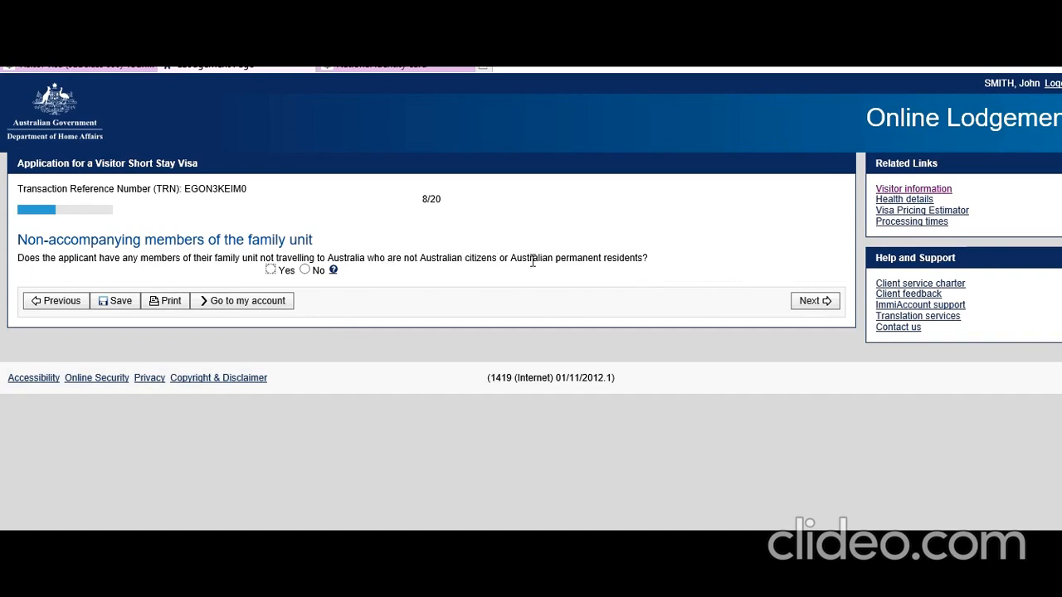
Answer Yes and add a Mother/Father-in-law entry with the member's family and given names.
left_click(271, 270)
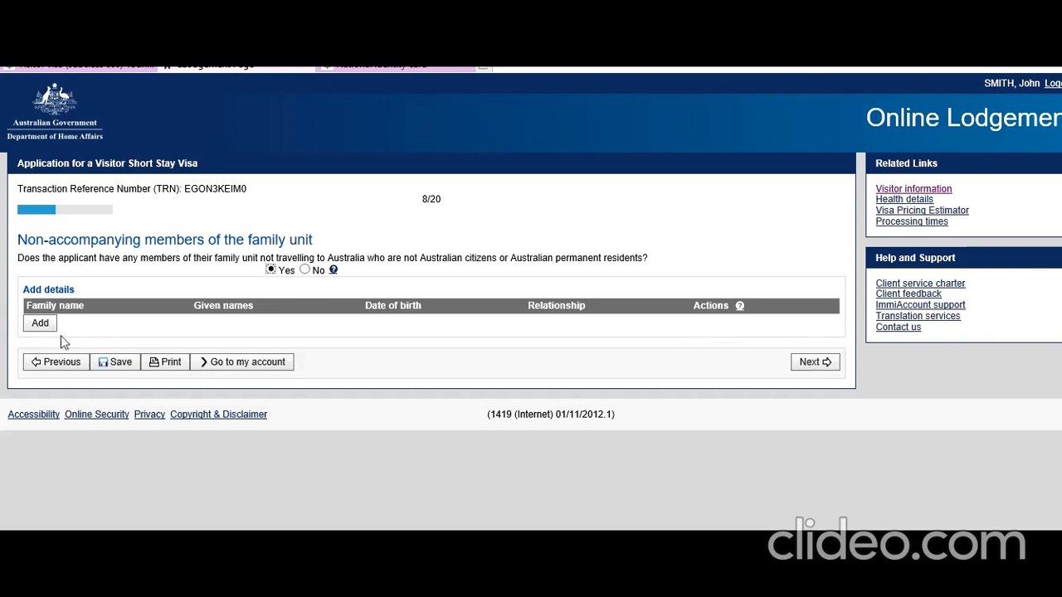
left_click(42, 324)
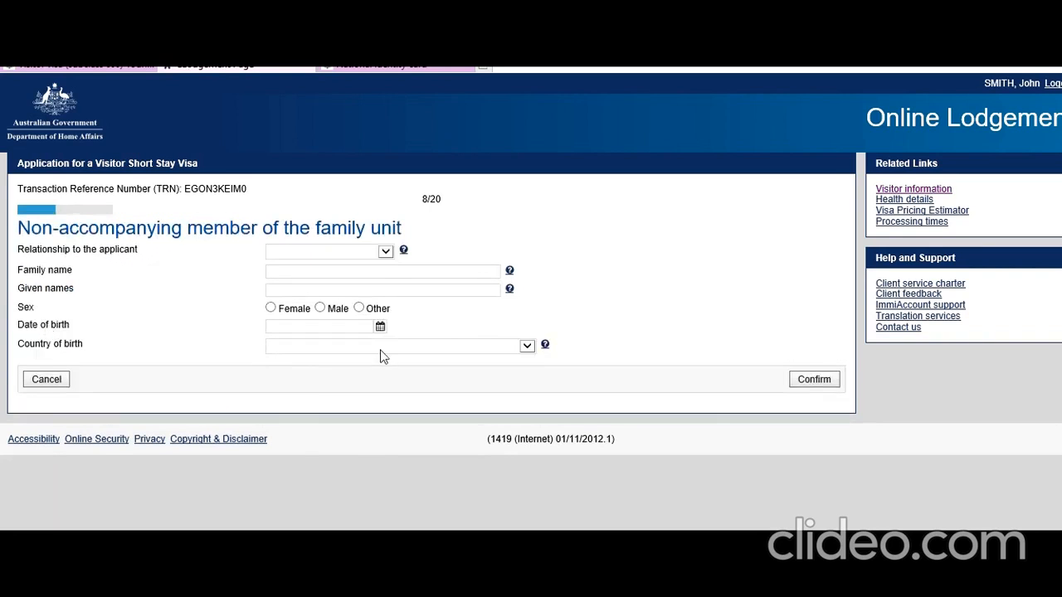
left_click(386, 252)
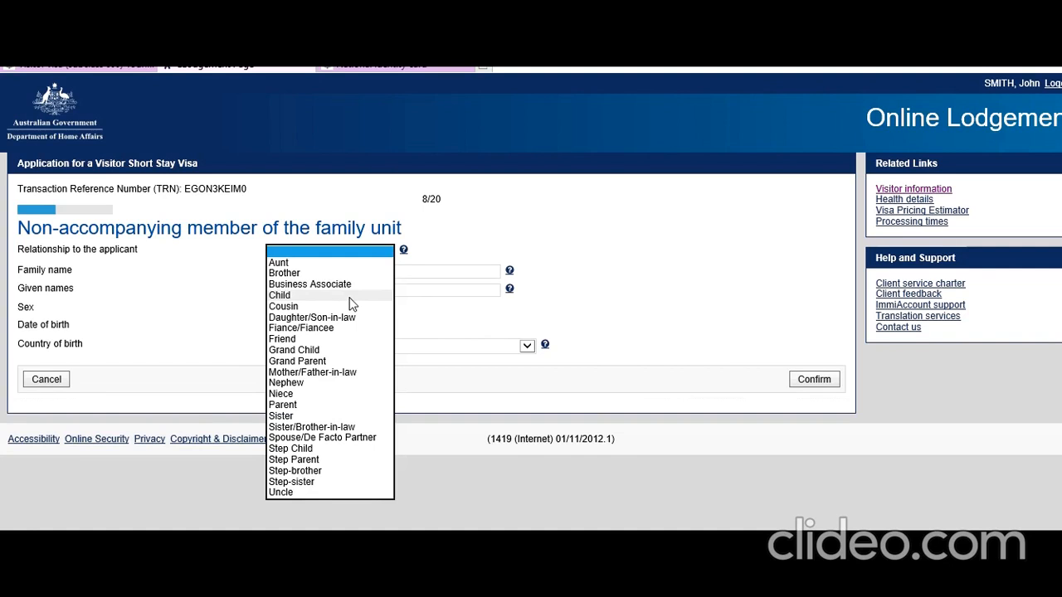
left_click(315, 372)
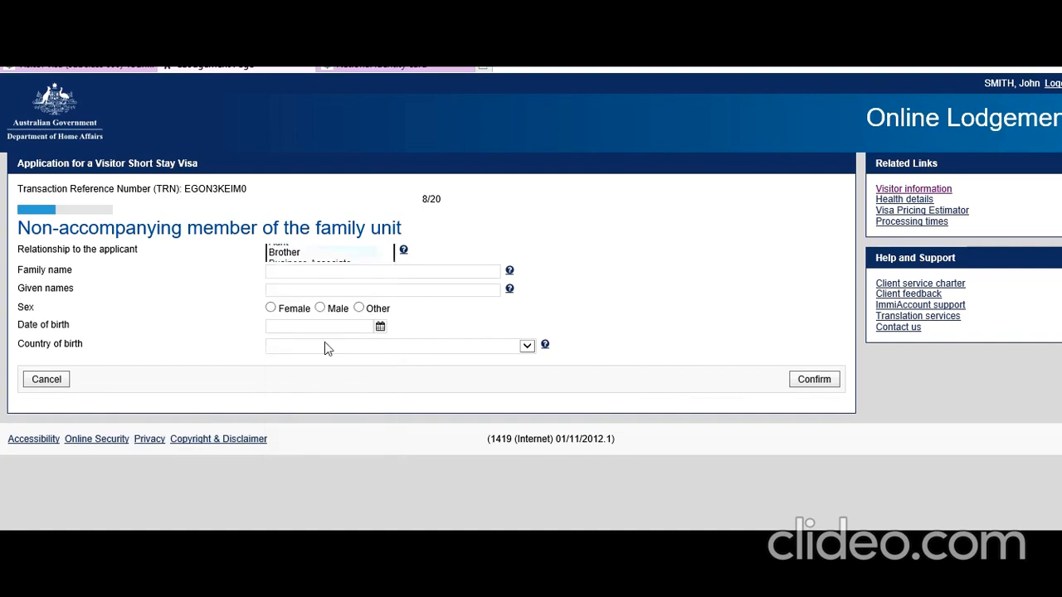
left_click(327, 273)
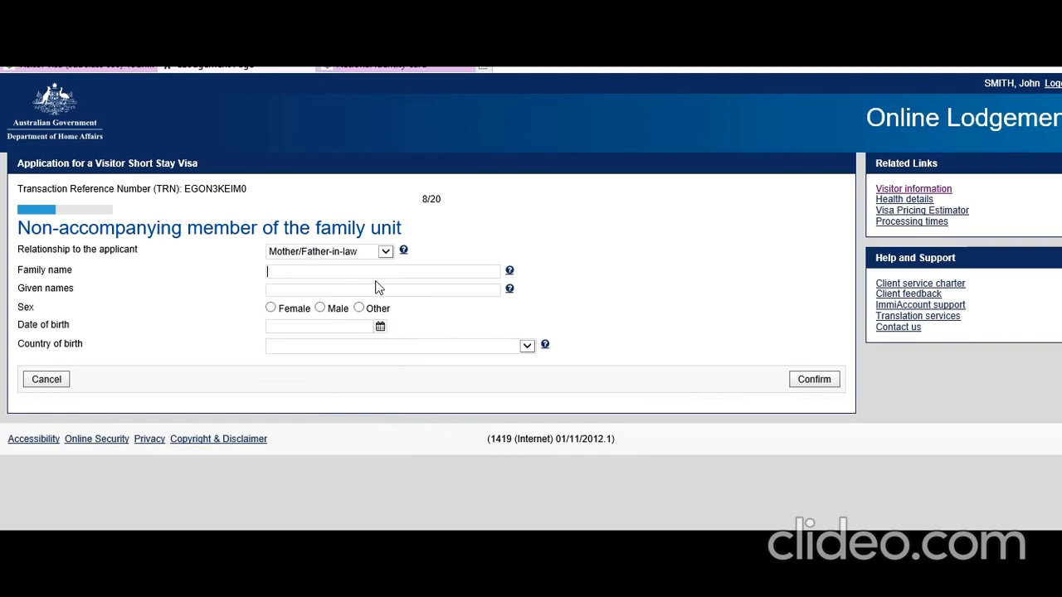
left_click(440, 295)
type("Clara")
left_click(380, 329)
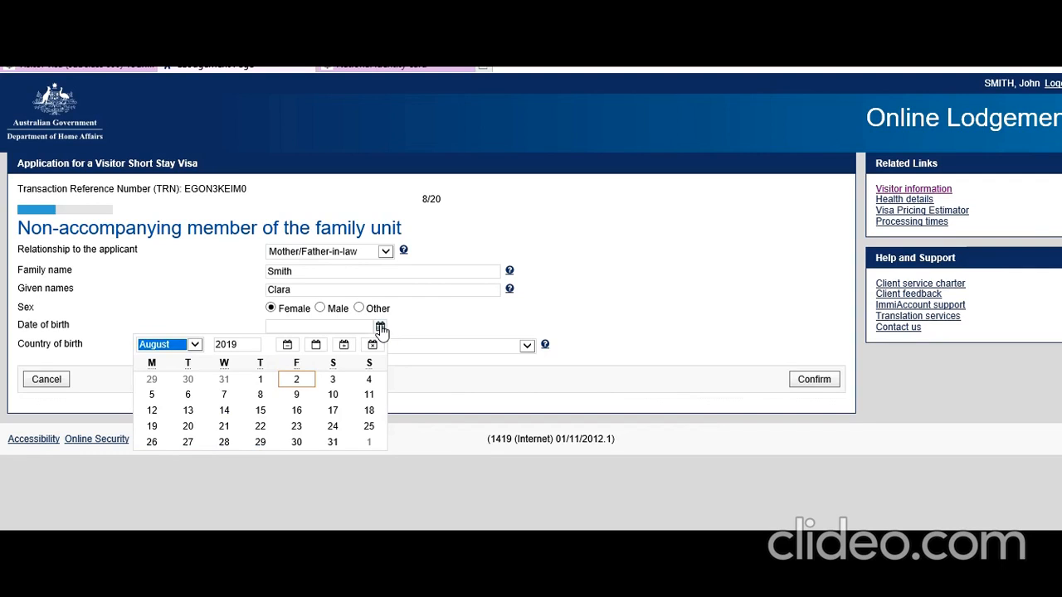
key("Tab")
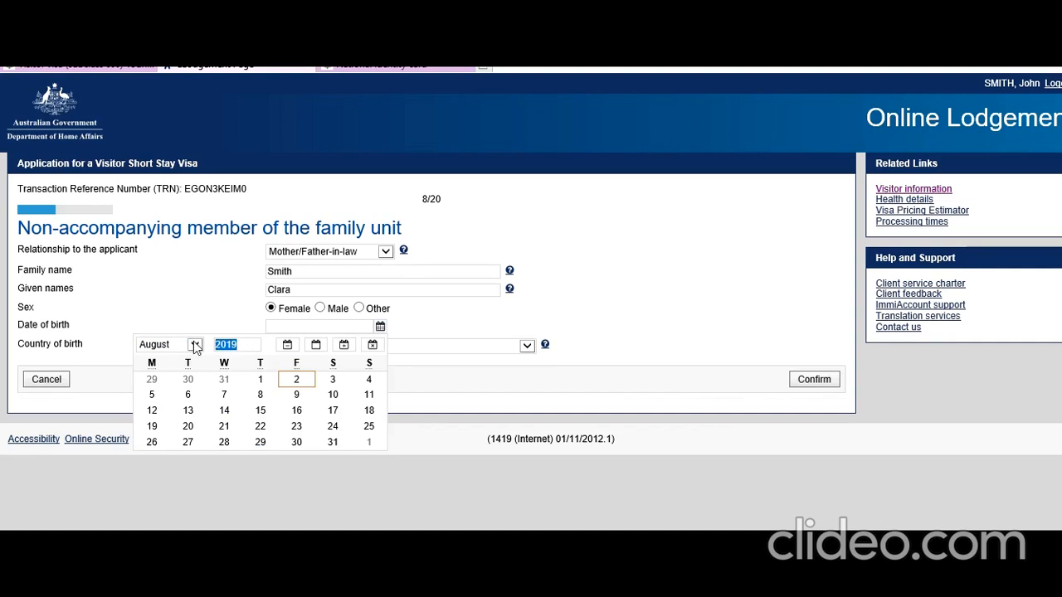
type("1970")
left_click(194, 348)
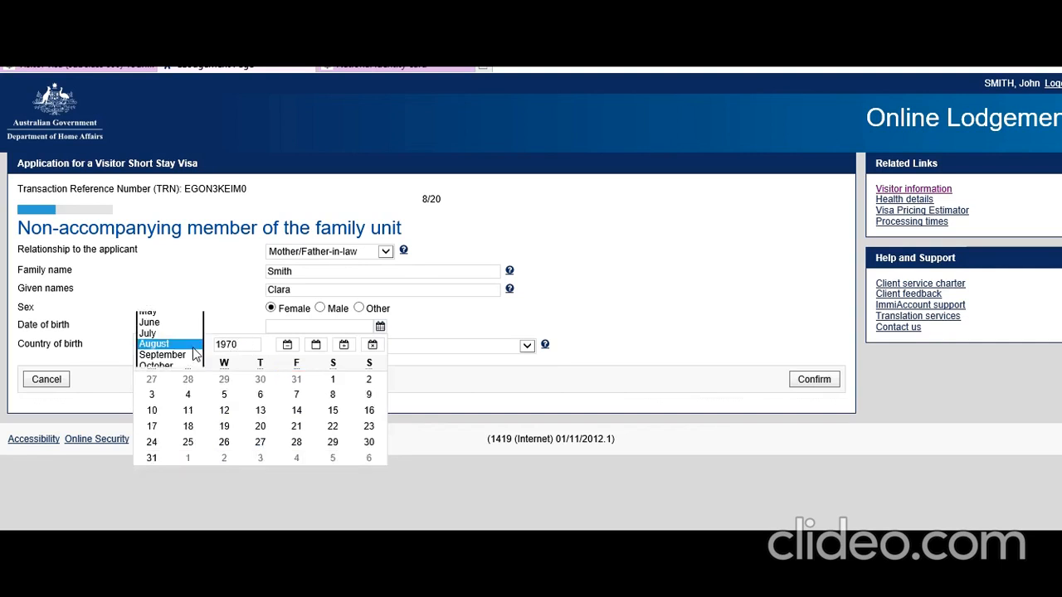
left_click(162, 362)
left_click(291, 380)
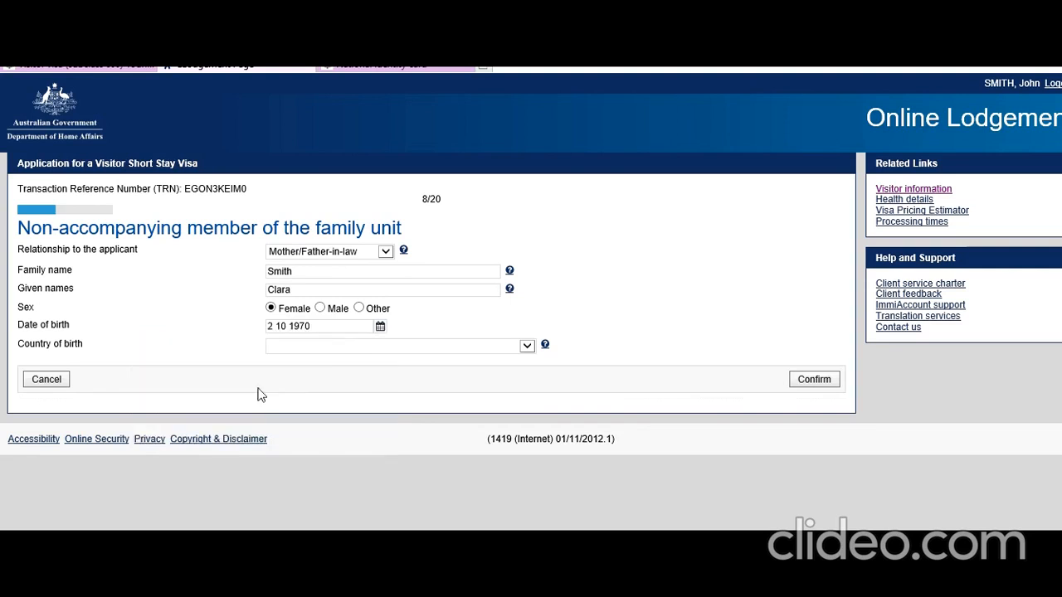
left_click(434, 346)
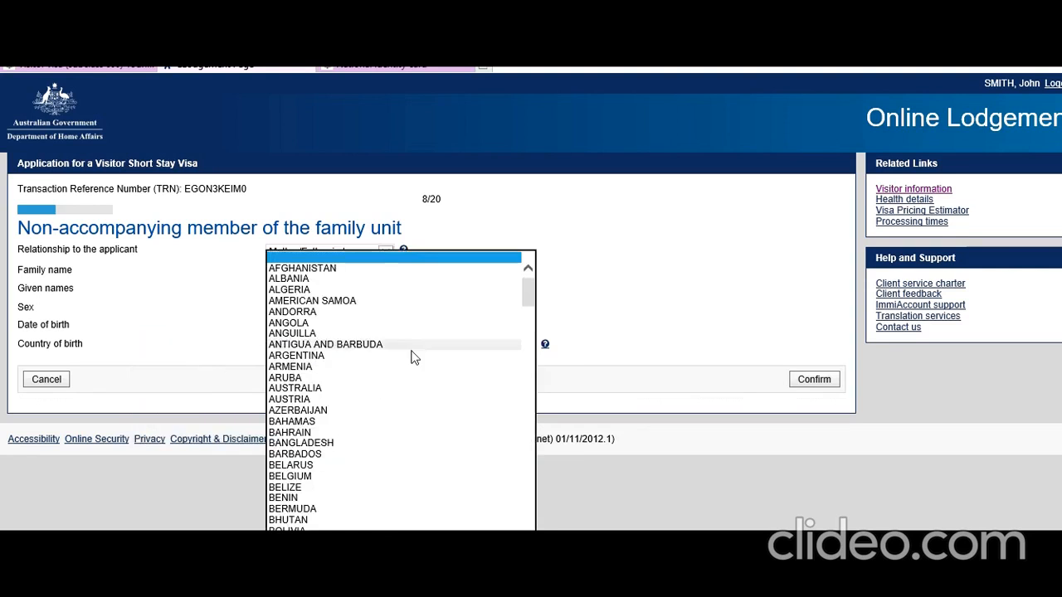
scroll(365, 410, "down", 20)
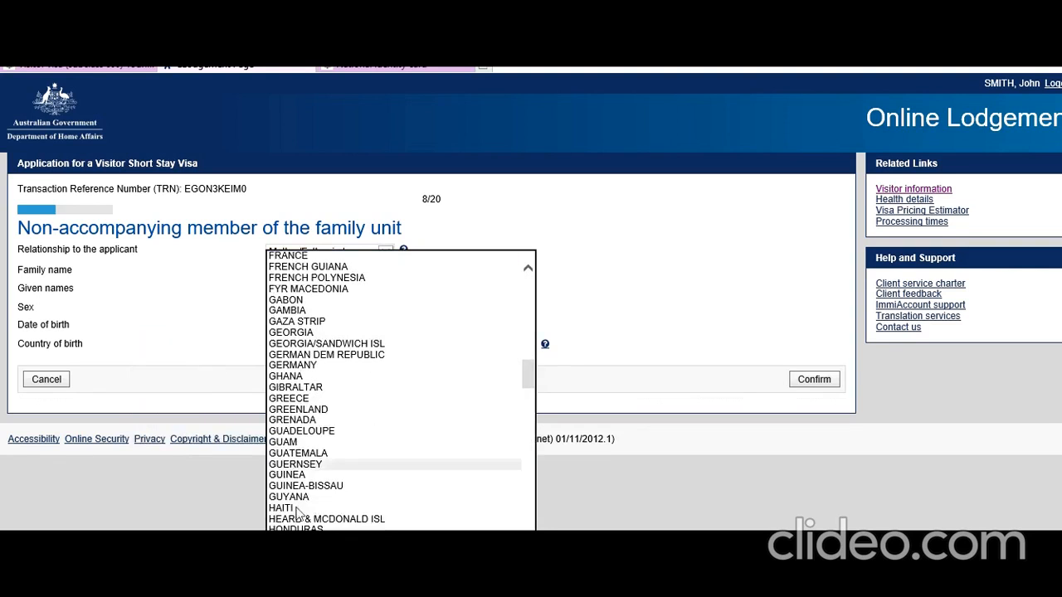
scroll(365, 497, "down", 2)
left_click(440, 508)
left_click(814, 379)
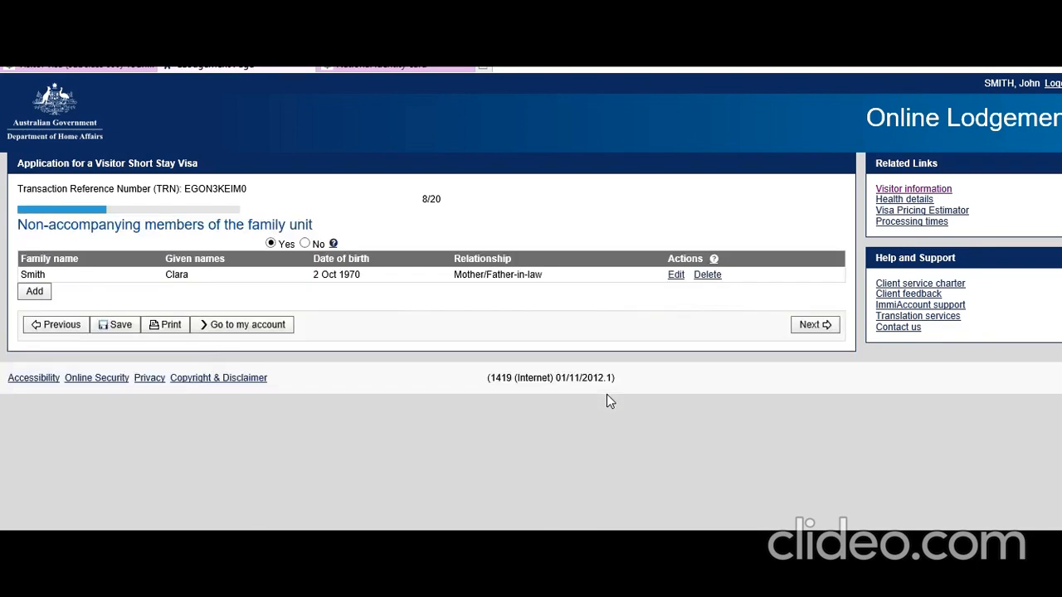
Add a second member with relationship Parent, their family name, and sex Male.
left_click(37, 320)
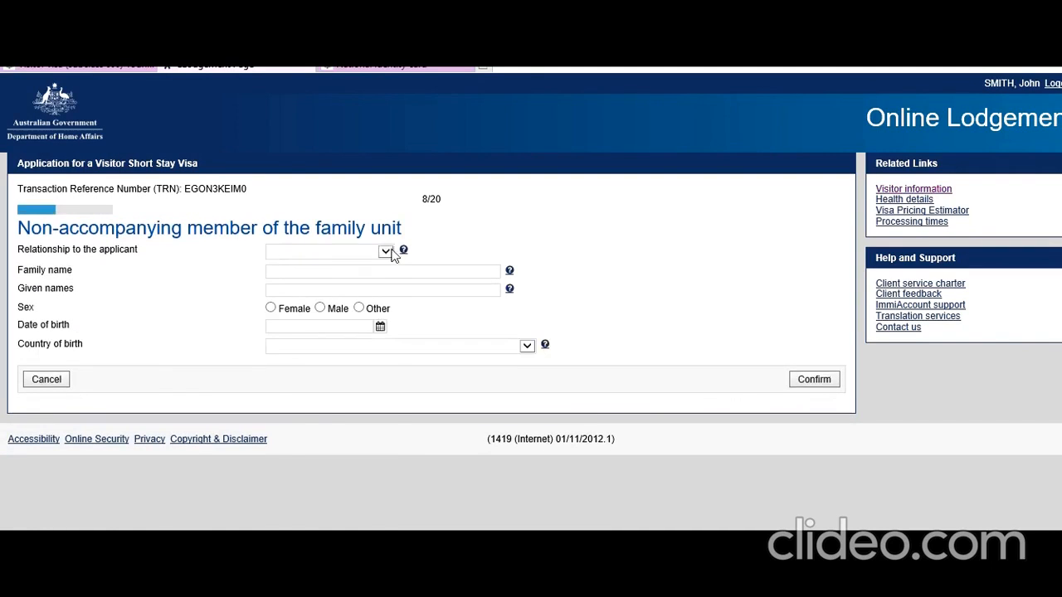
left_click(387, 251)
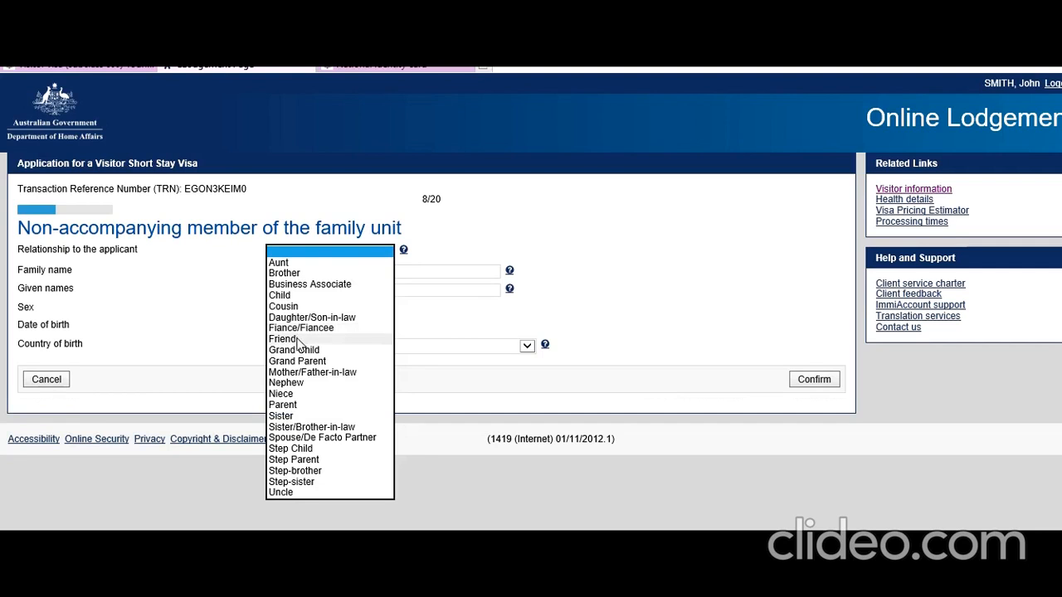
left_click(297, 407)
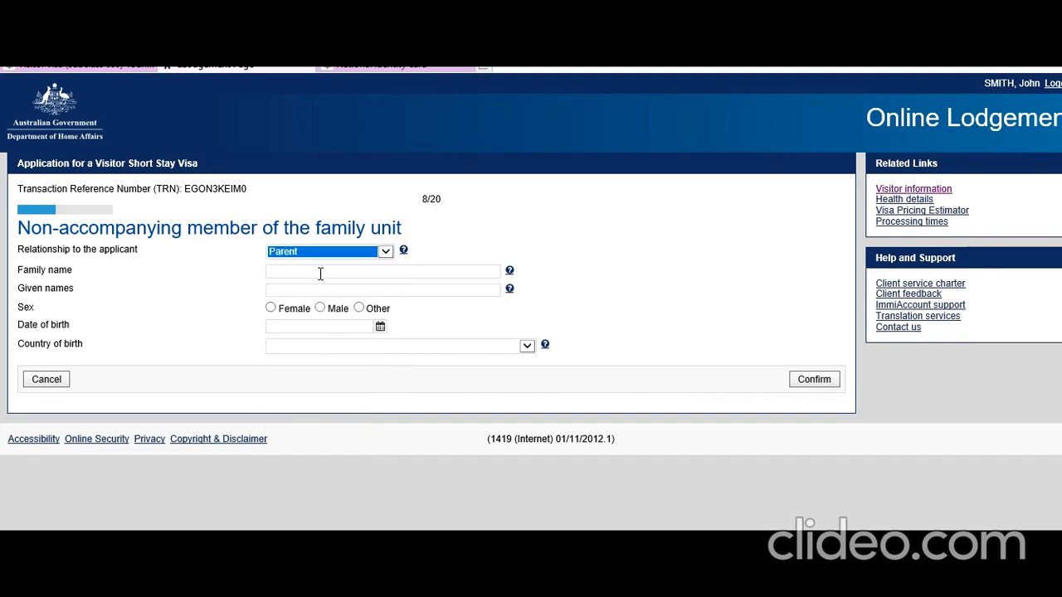
left_click(321, 273)
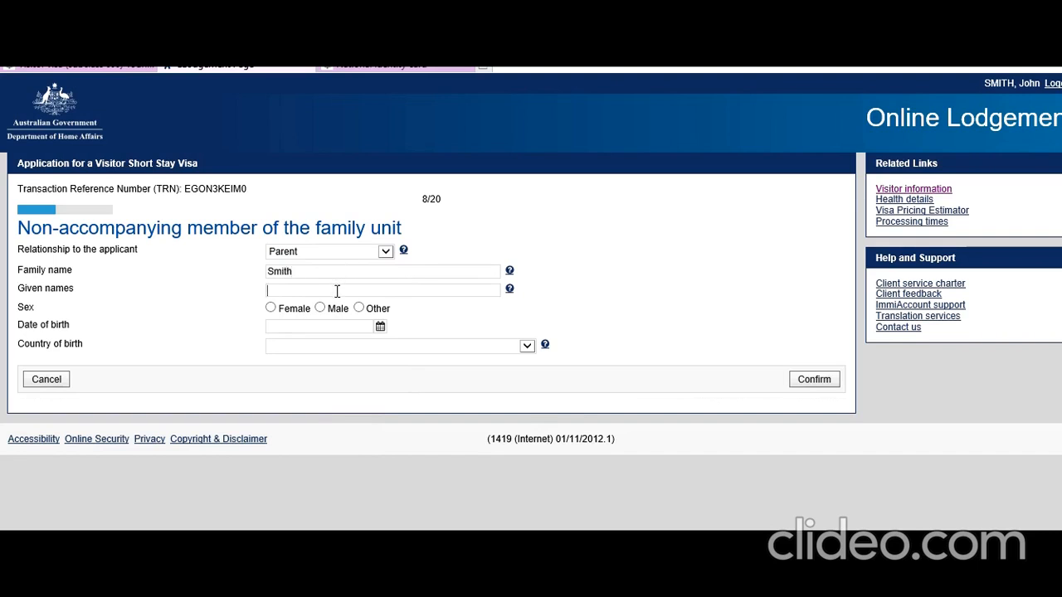
type("William")
left_click(320, 308)
left_click(379, 328)
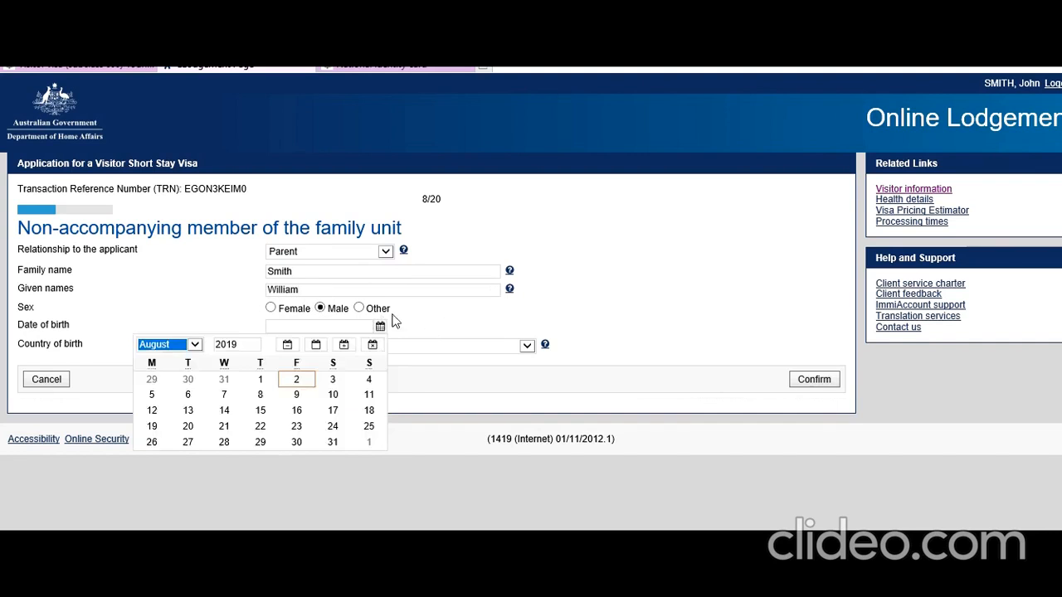
double_click(240, 344)
type("1")
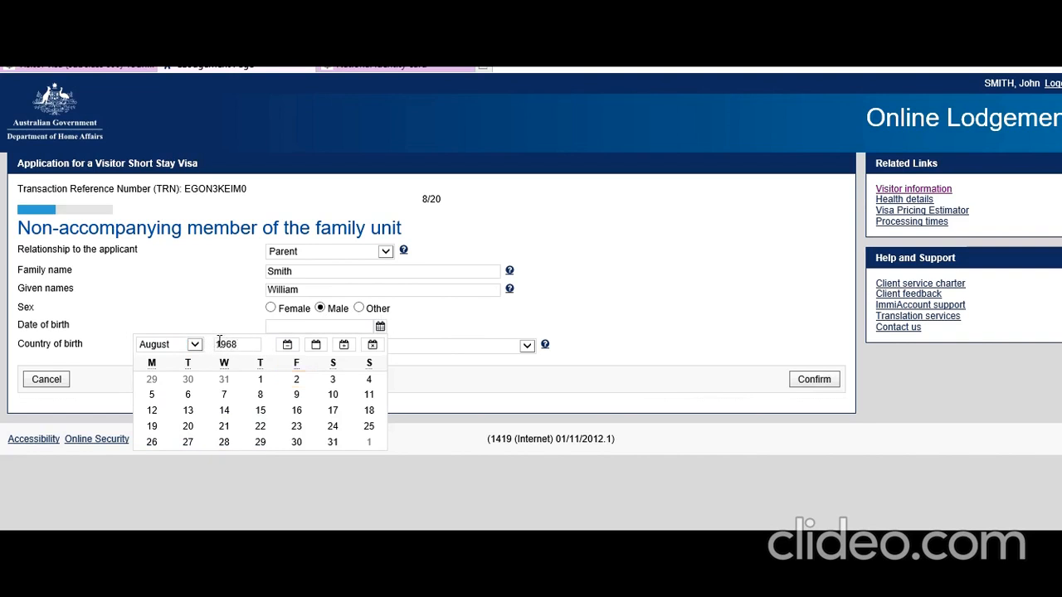
left_click(299, 428)
left_click(386, 347)
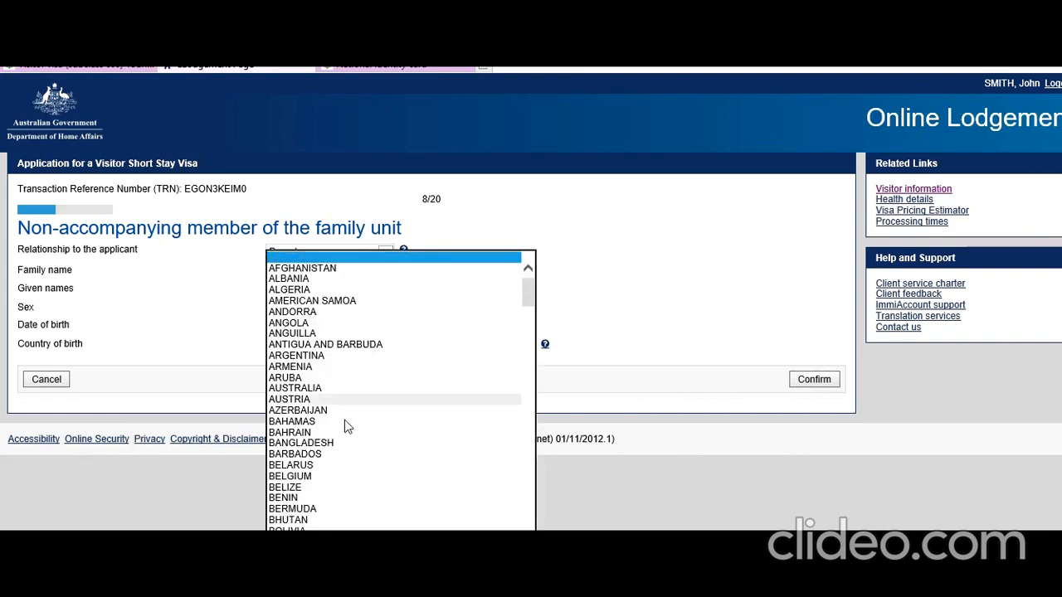
scroll(346, 428, "down", 20)
scroll(345, 423, "down", 1)
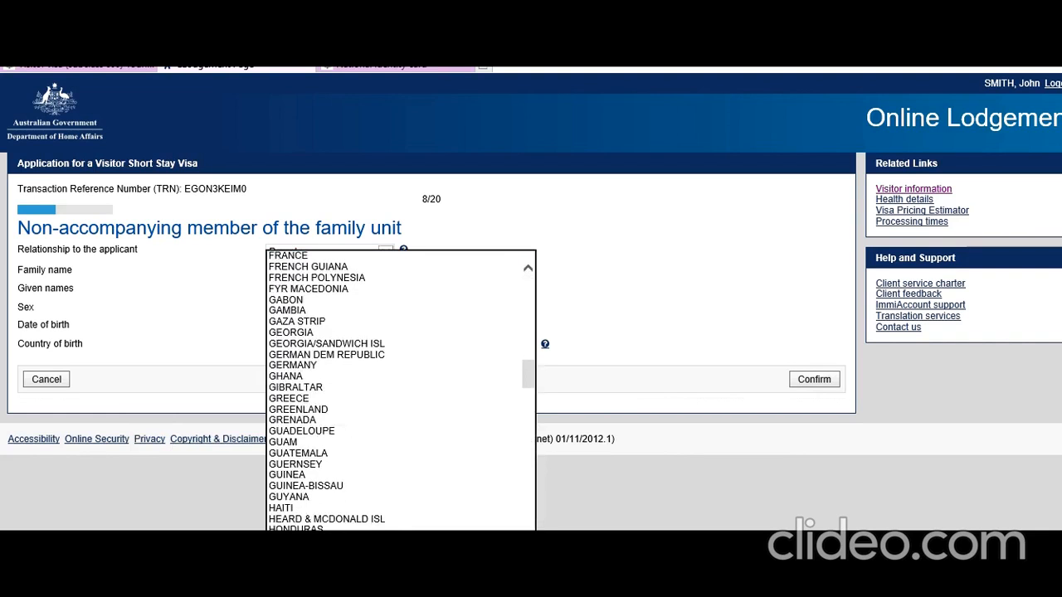
left_click(301, 574)
left_click(809, 384)
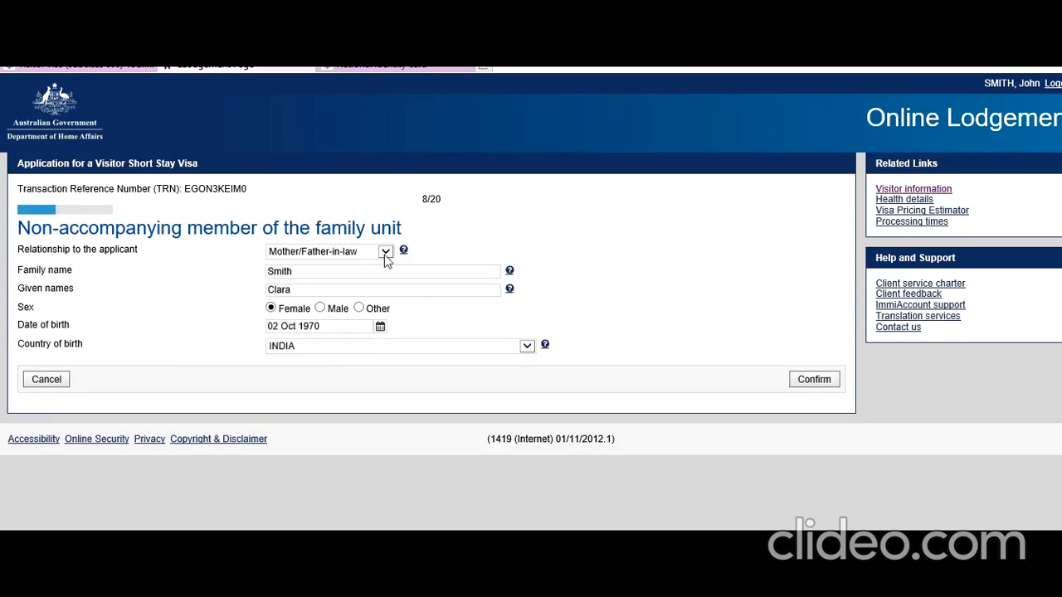
Change the first member's relationship to Parent, confirm it, and move on to page 9.
left_click(386, 252)
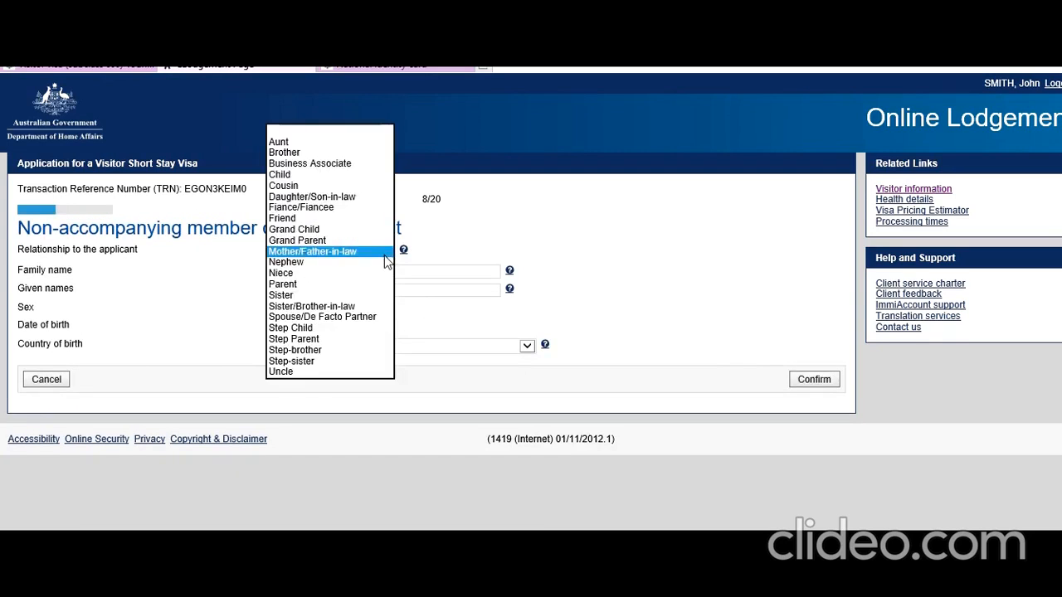
left_click(339, 285)
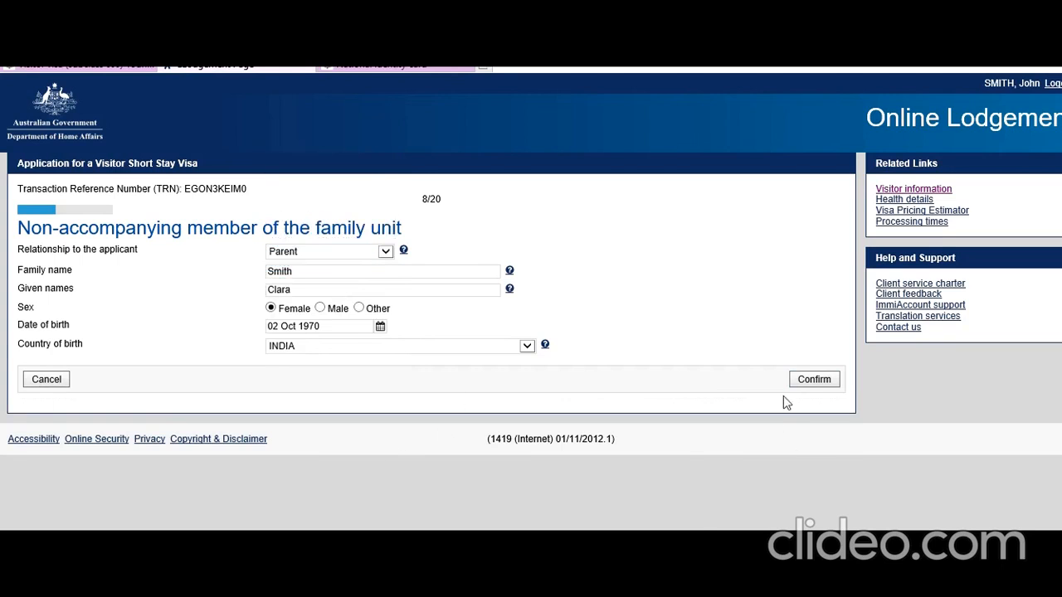
left_click(805, 382)
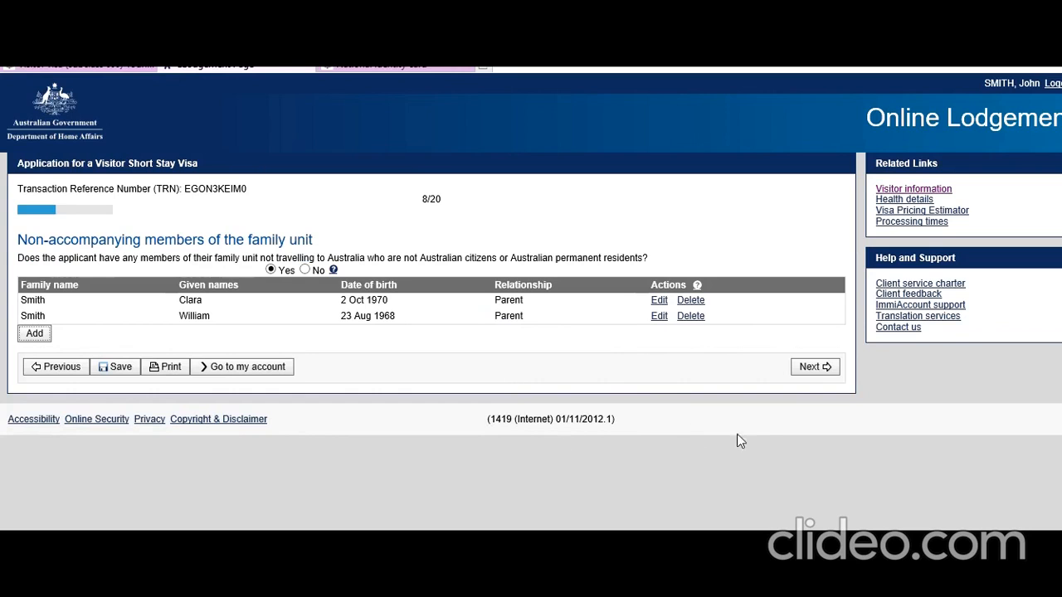
left_click(812, 366)
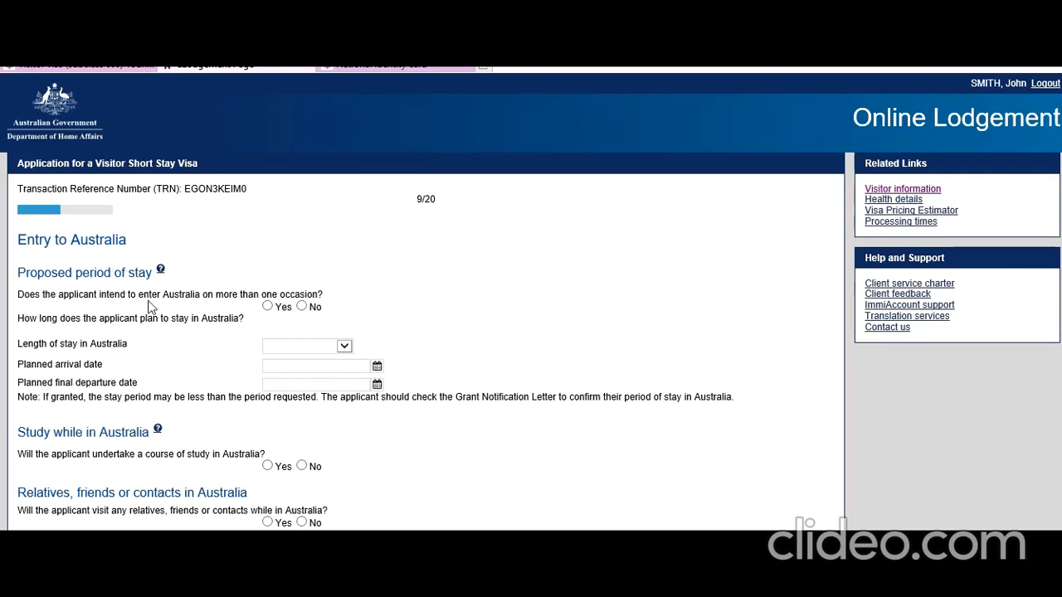
Answer No to multiple entries and set the length of stay to up to 3 months.
left_click(303, 307)
scroll(181, 332, "down", 1)
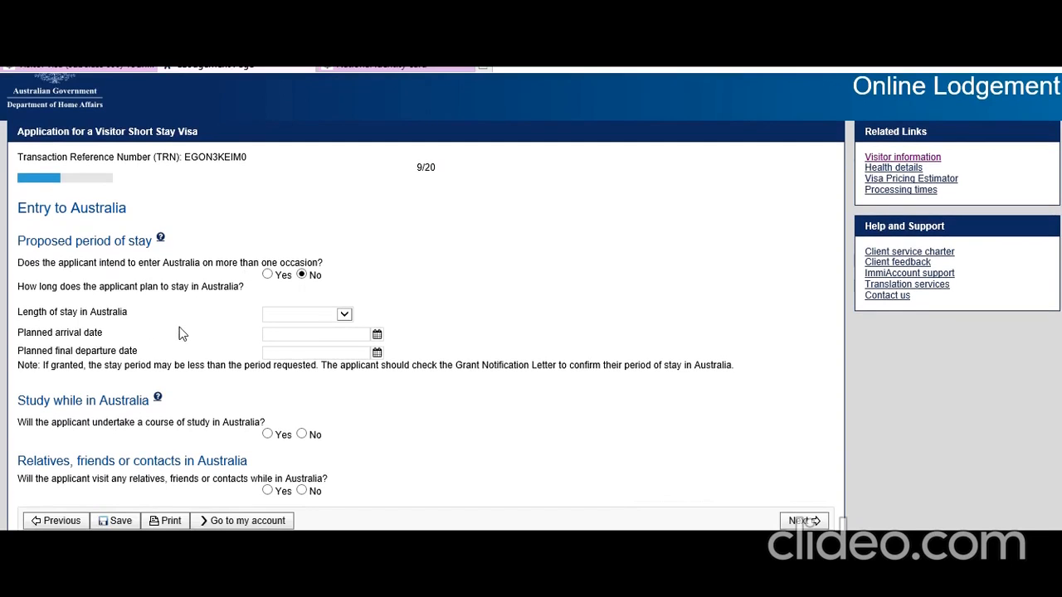
left_click(349, 316)
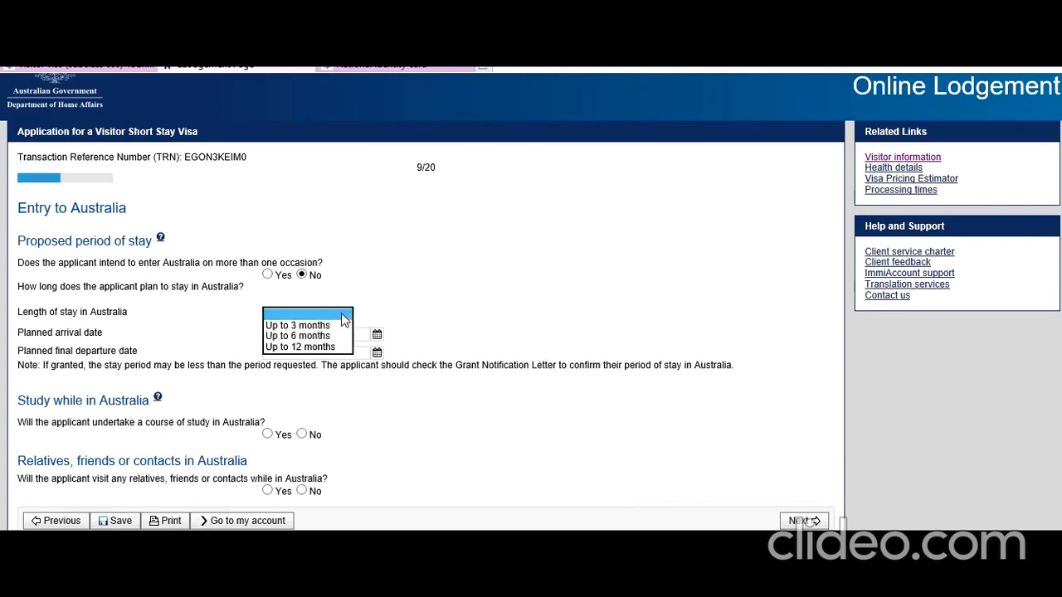
left_click(329, 335)
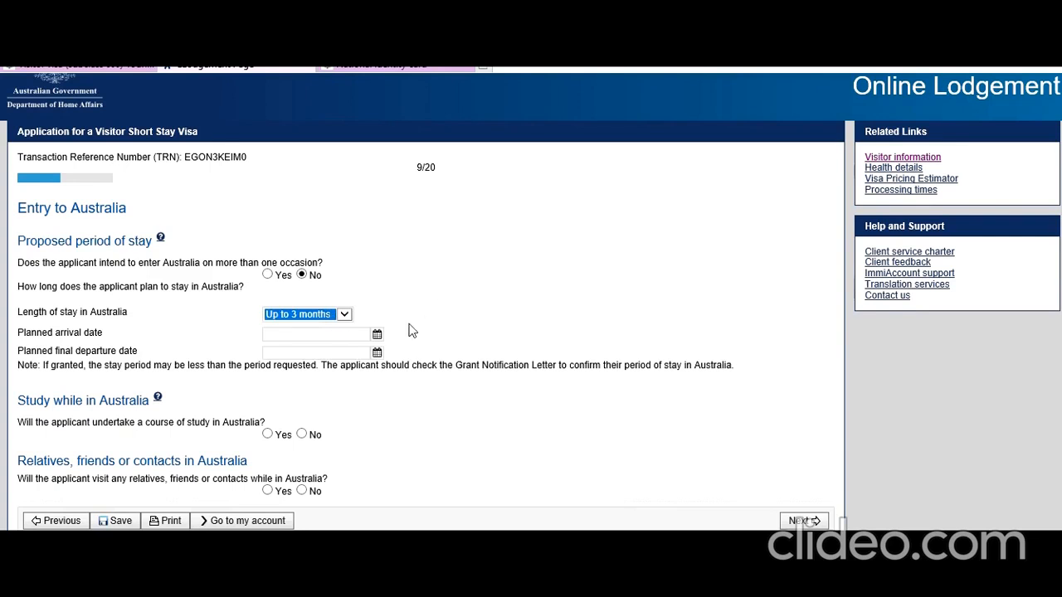
Set arrival 08 Sep 2019 and departure 30 Aug 2019, and answer No to study and relatives.
left_click(377, 336)
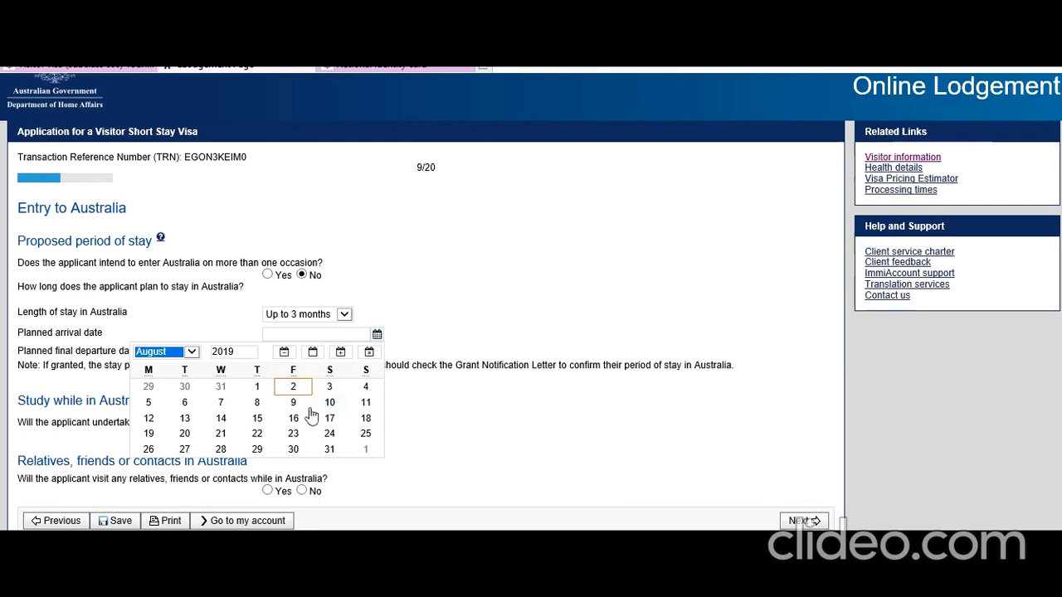
left_click(191, 352)
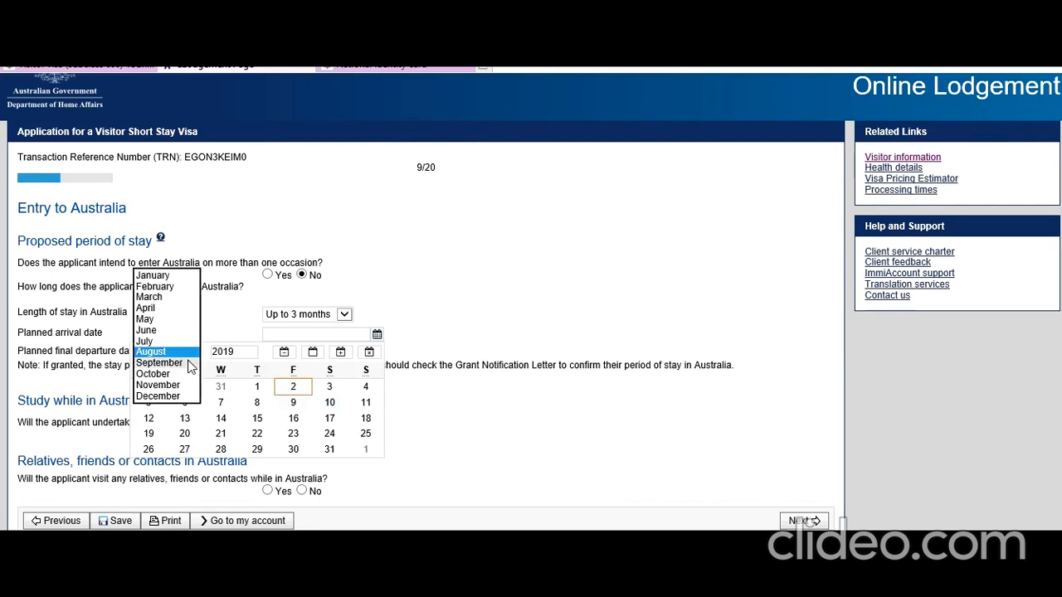
left_click(191, 363)
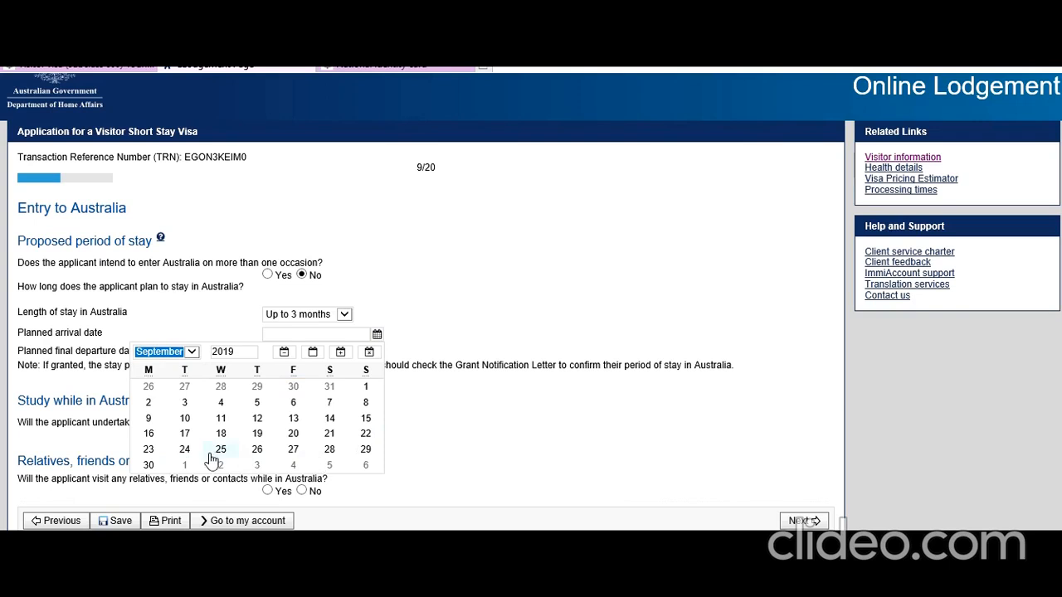
left_click(365, 402)
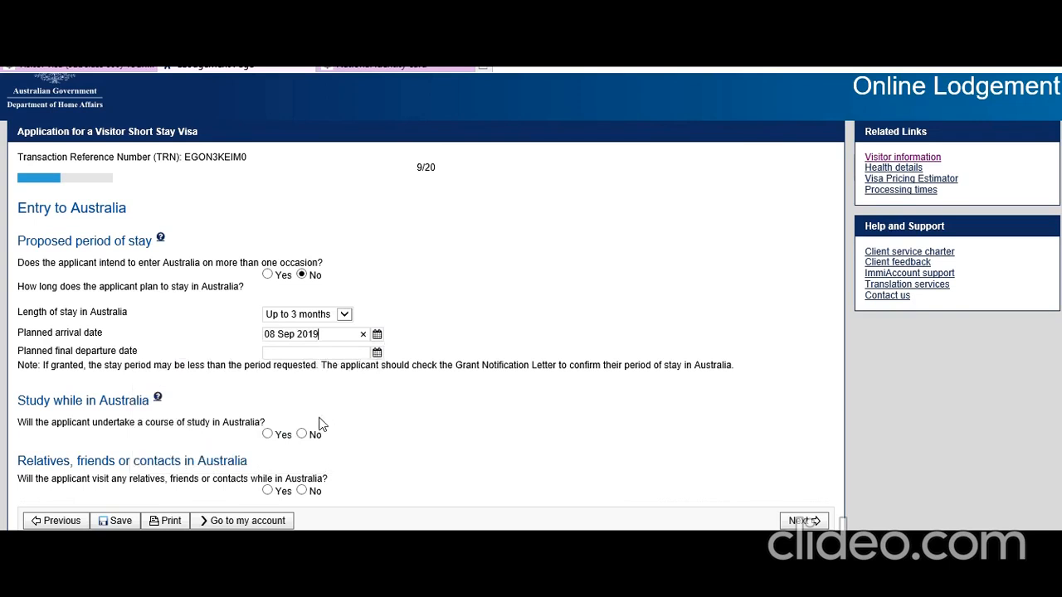
left_click(378, 352)
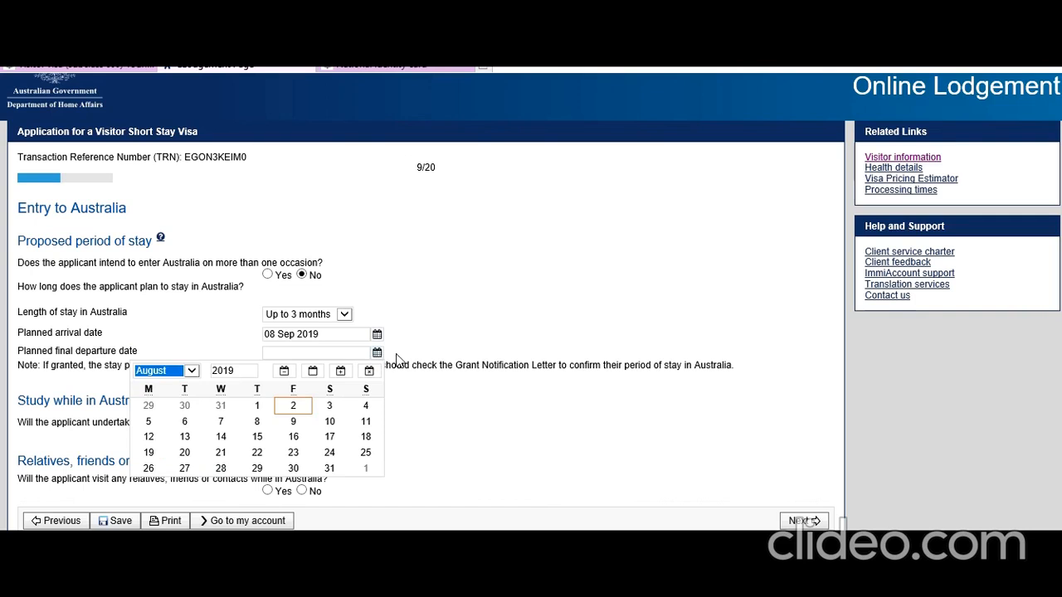
left_click(292, 468)
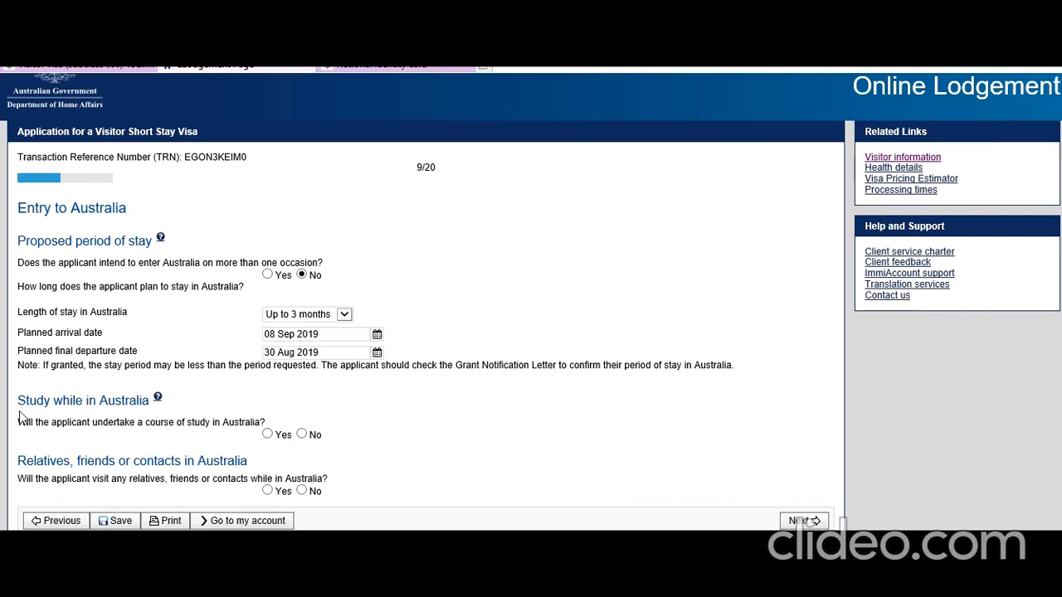
left_click(302, 435)
left_click(302, 490)
Fix the flagged departure date to 30 Sep 2019 and continue to the employment page.
left_click(801, 521)
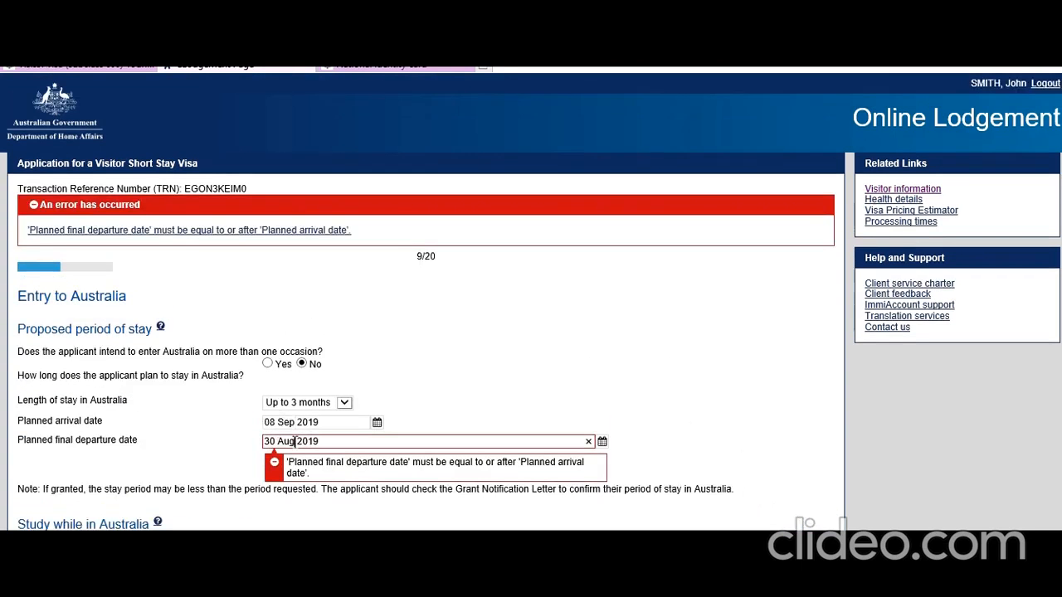
left_click(603, 442)
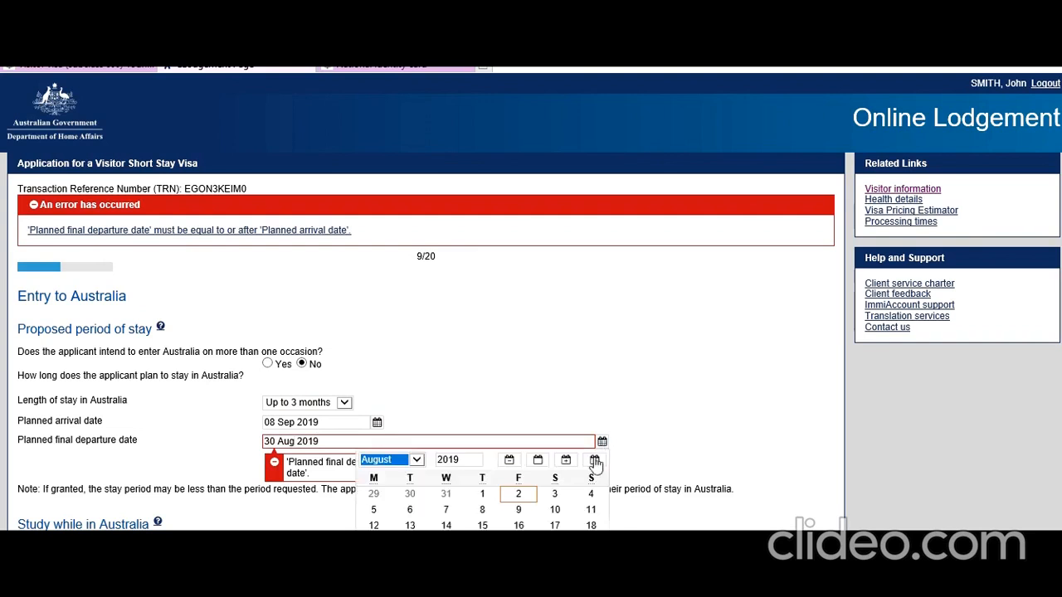
left_click(406, 463)
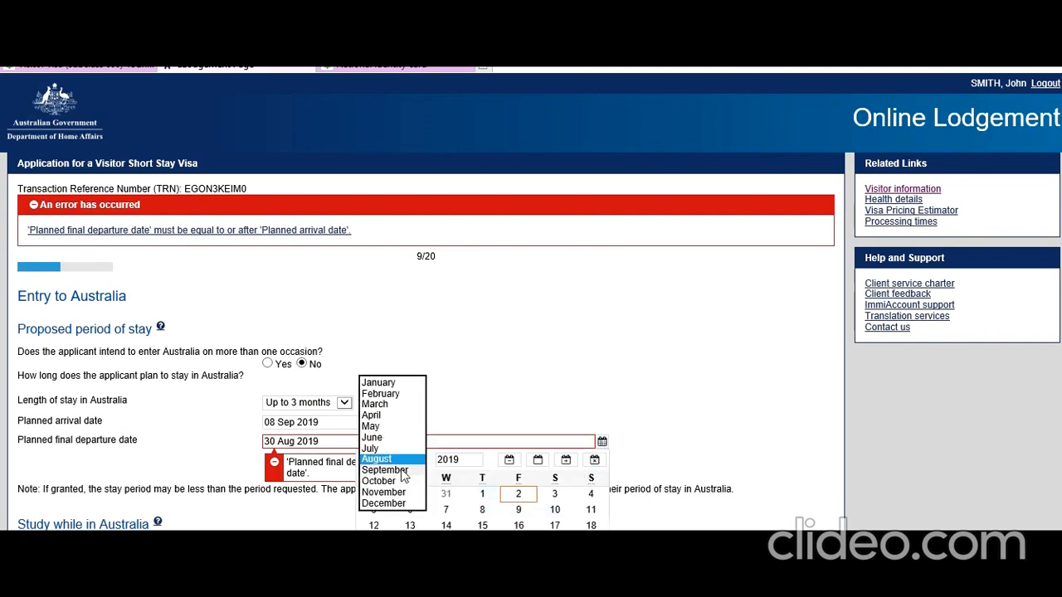
left_click(402, 471)
left_click(373, 572)
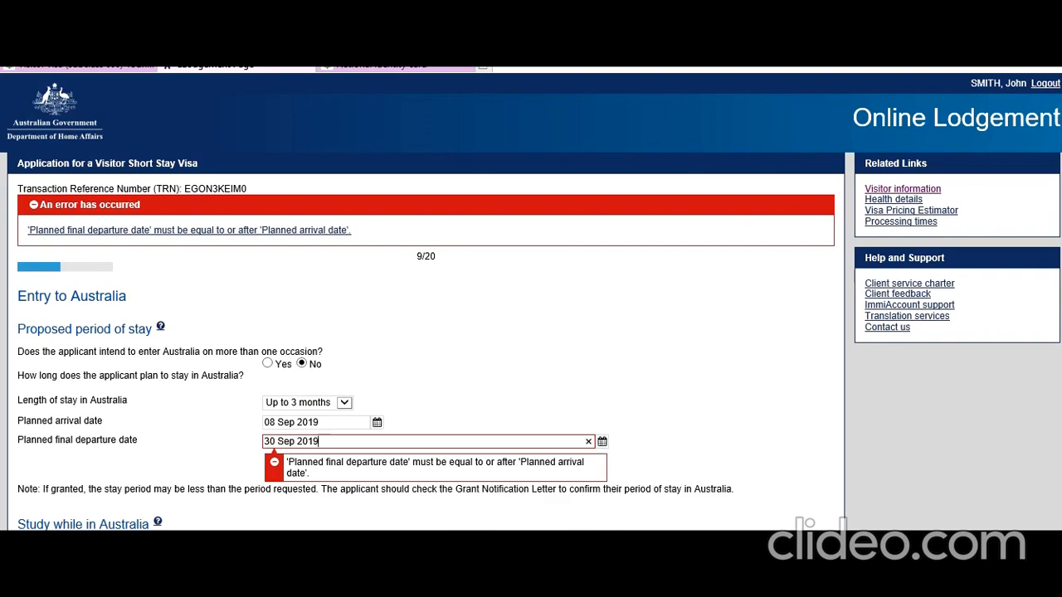
left_click(591, 372)
scroll(684, 444, "down", 2)
left_click(801, 520)
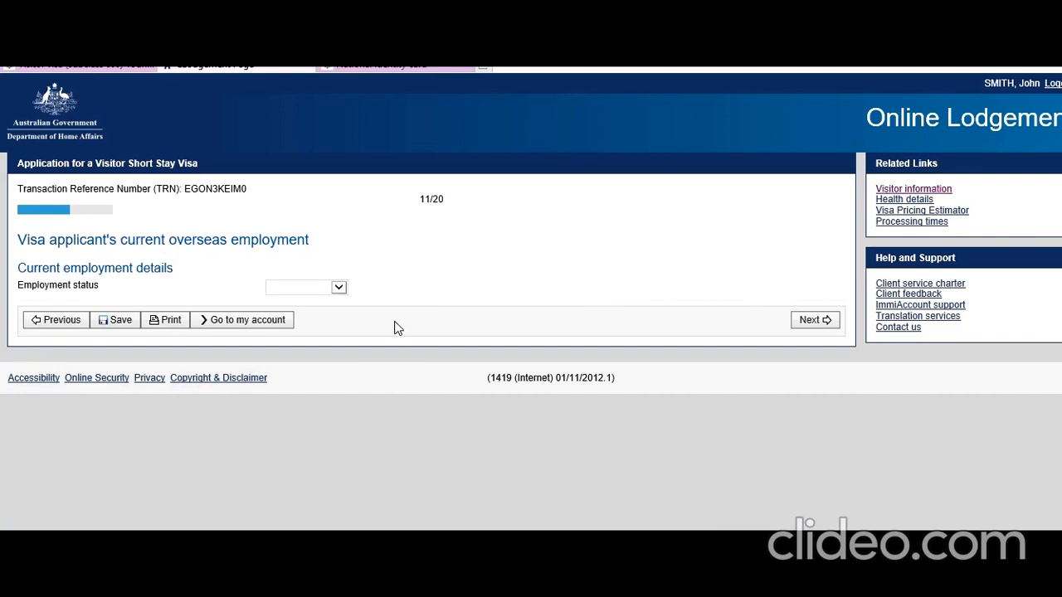
Set employment status to Employed and occupation grouping to Professionals.
left_click(339, 287)
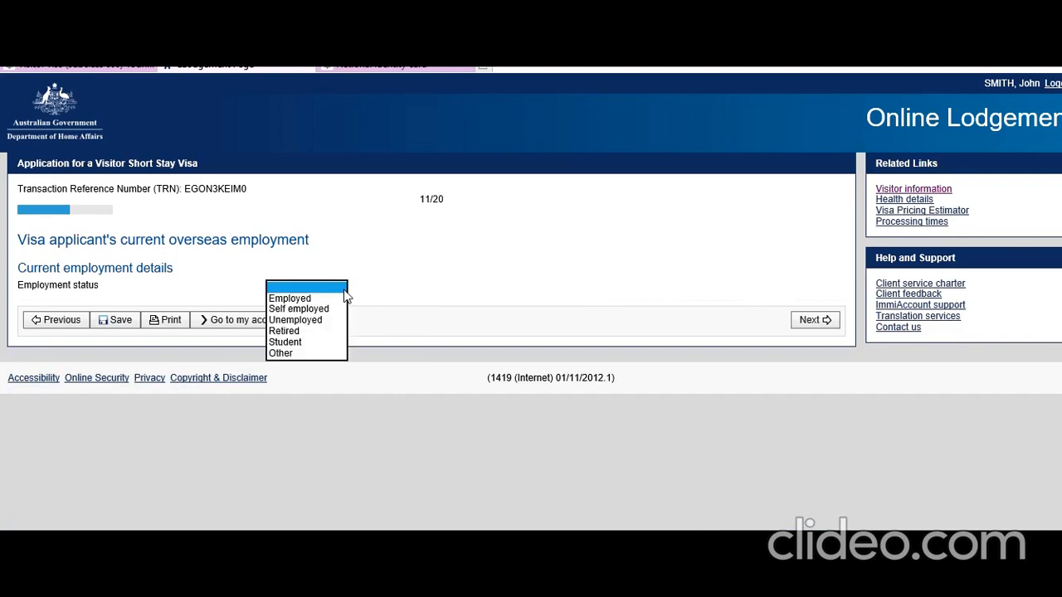
left_click(323, 297)
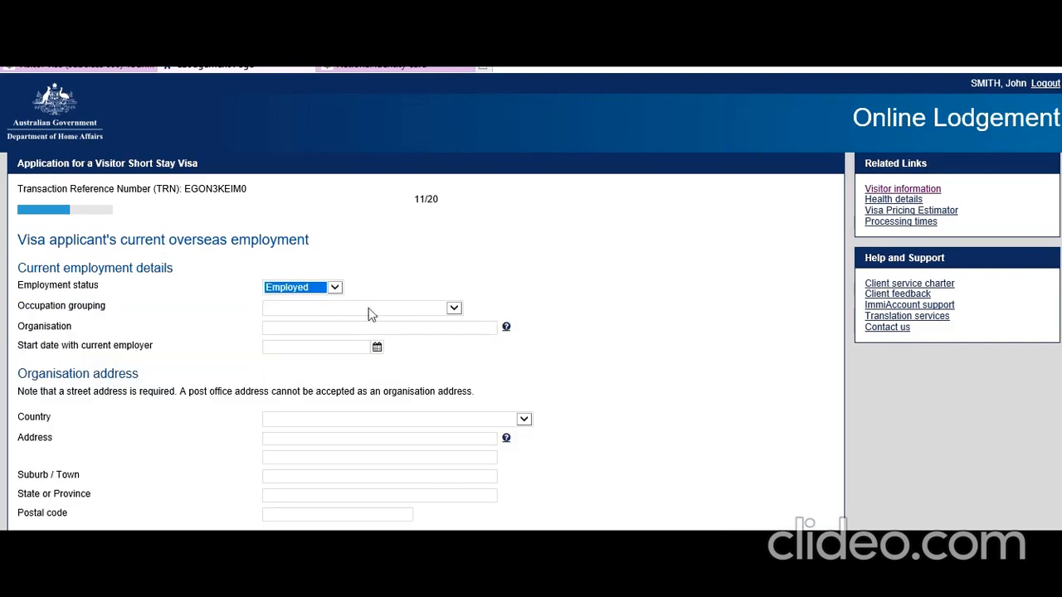
left_click(492, 255)
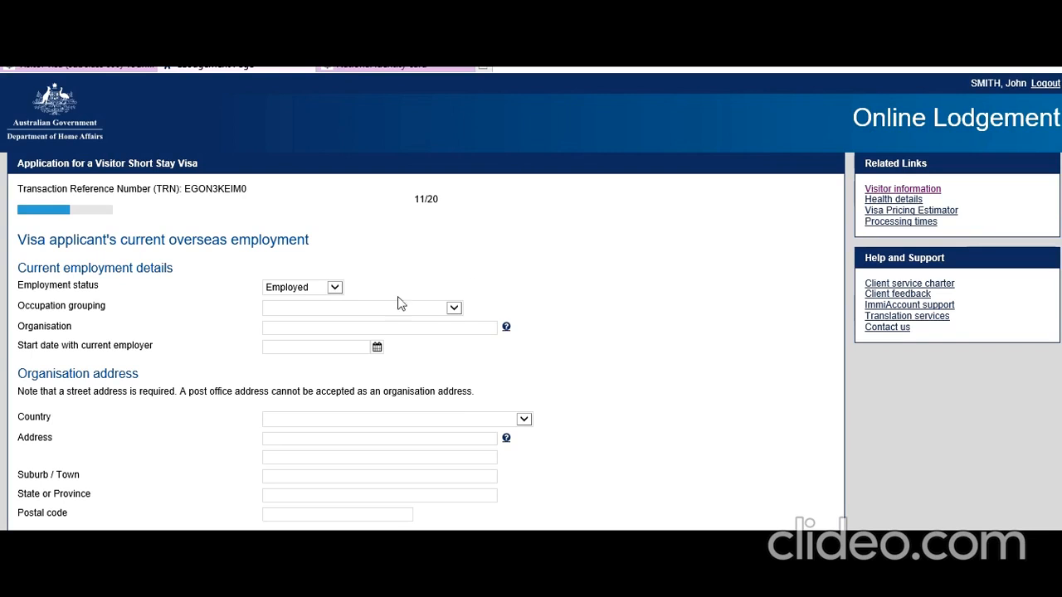
left_click(453, 308)
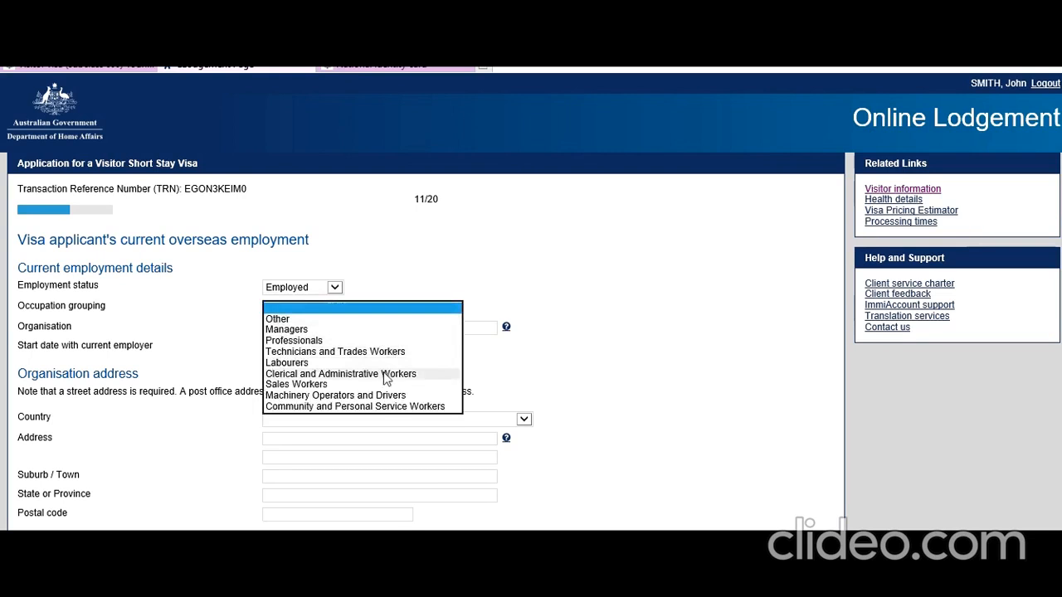
left_click(298, 341)
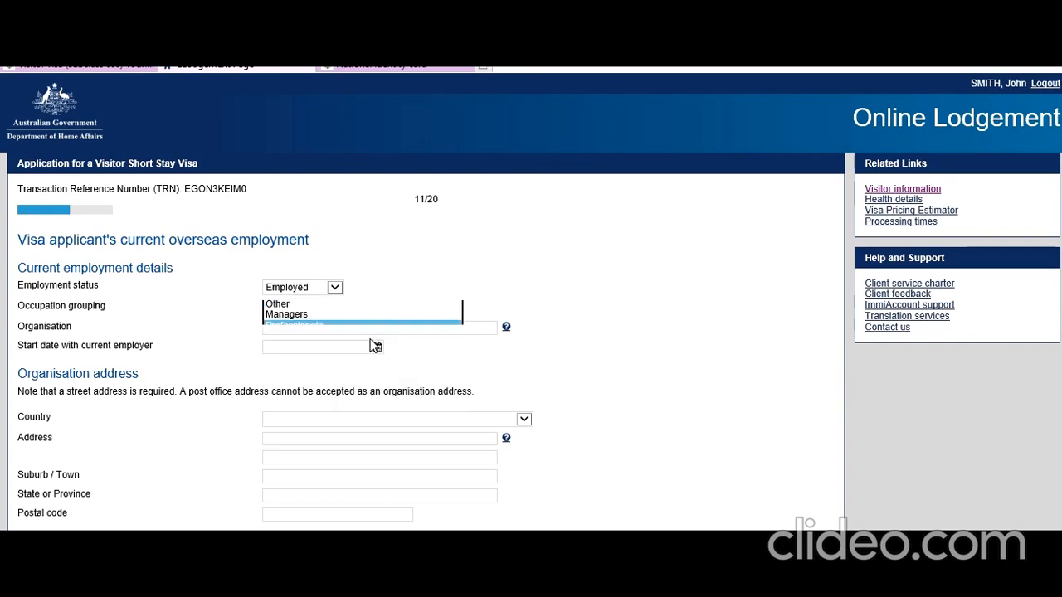
Enter the organisation name 'Delhi Properties', fixing the mistyped capital R.
left_click(459, 326)
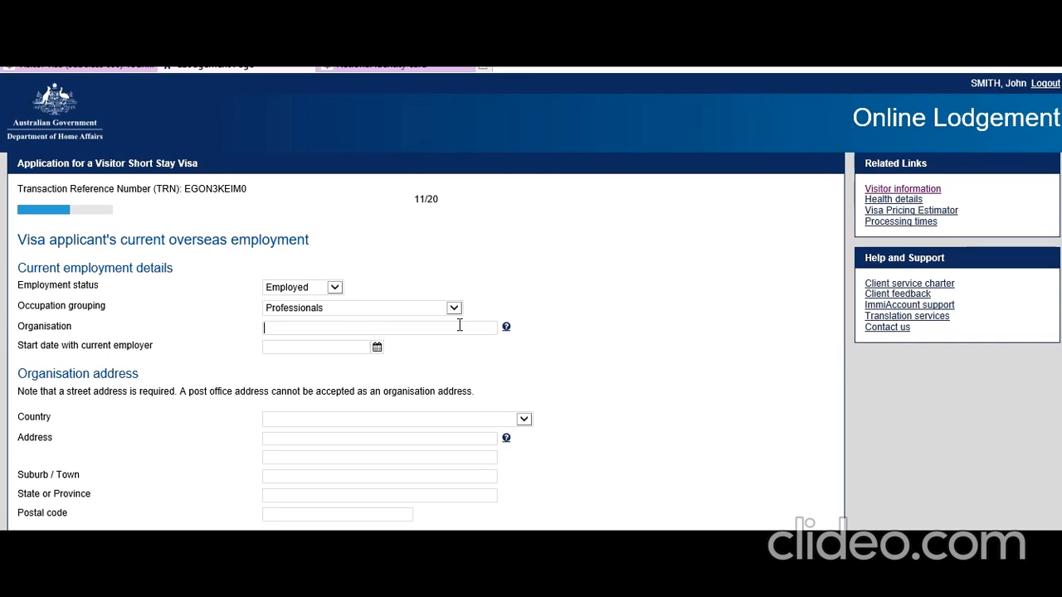
type("Delhi PRoperties")
left_click(301, 327)
key("BackSpace")
type("r")
Set the employment start date to 01 Jul 2017.
left_click(377, 347)
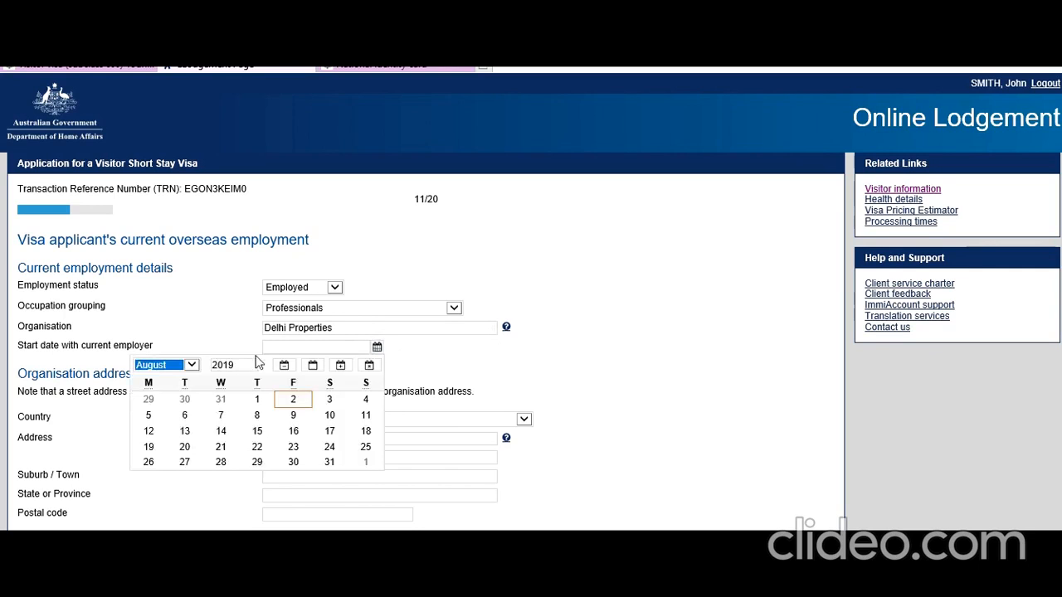
left_click(241, 363)
key("BackSpace")
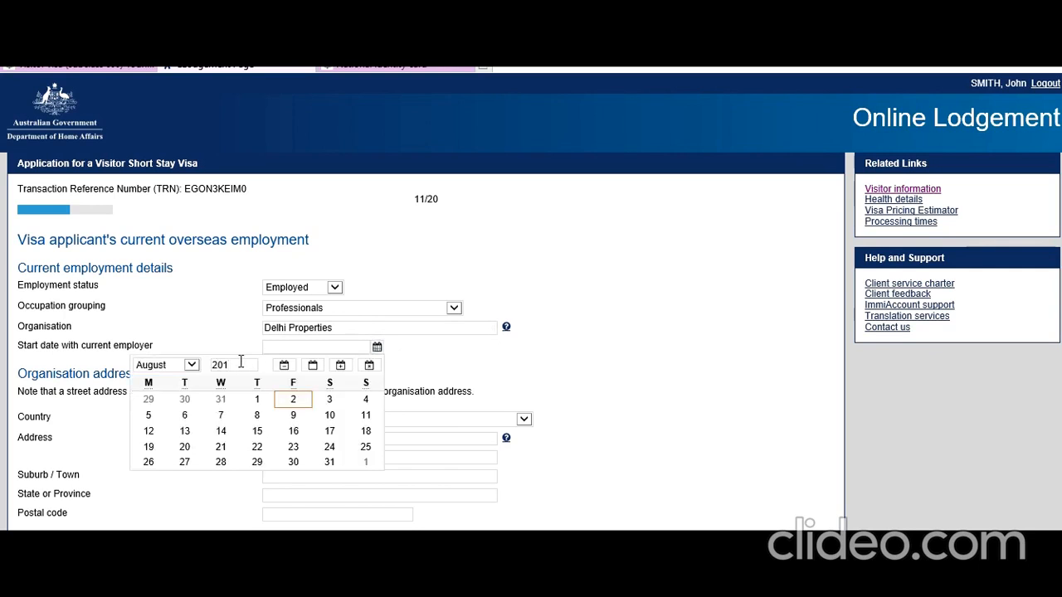
left_click(192, 365)
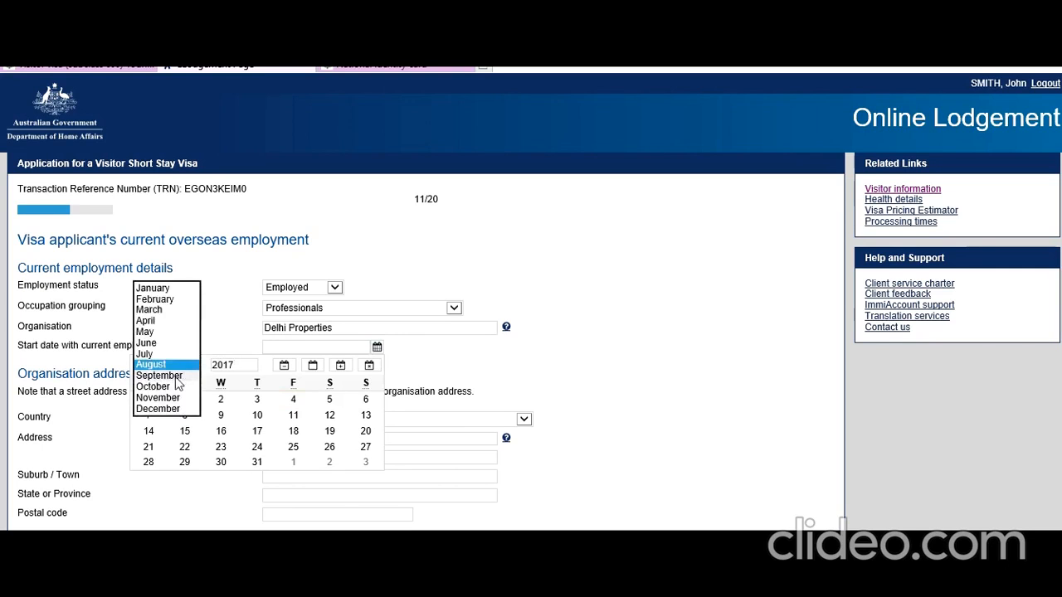
left_click(174, 355)
left_click(330, 401)
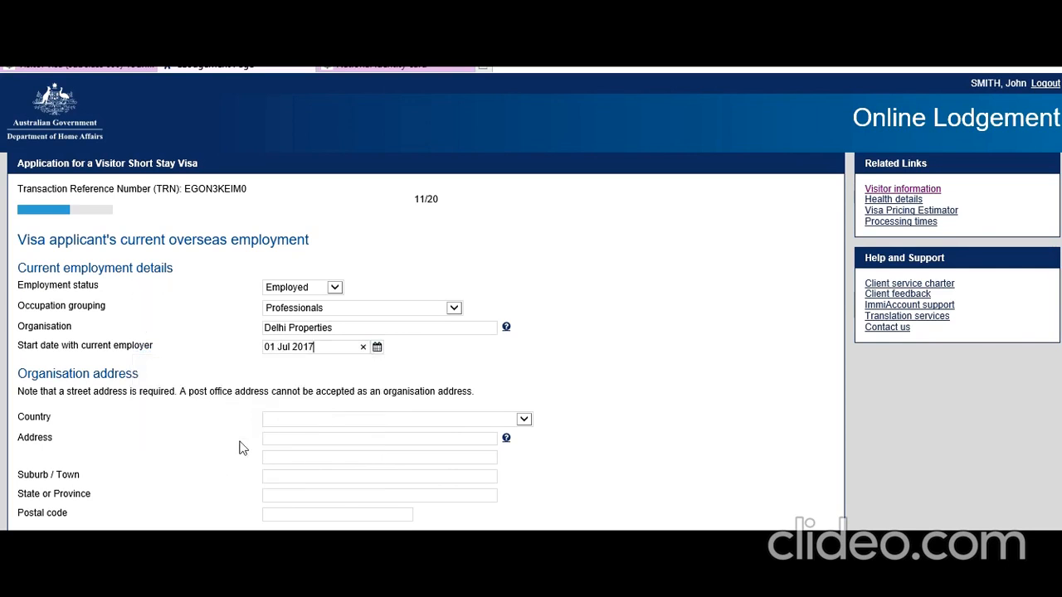
scroll(223, 467, "down", 1)
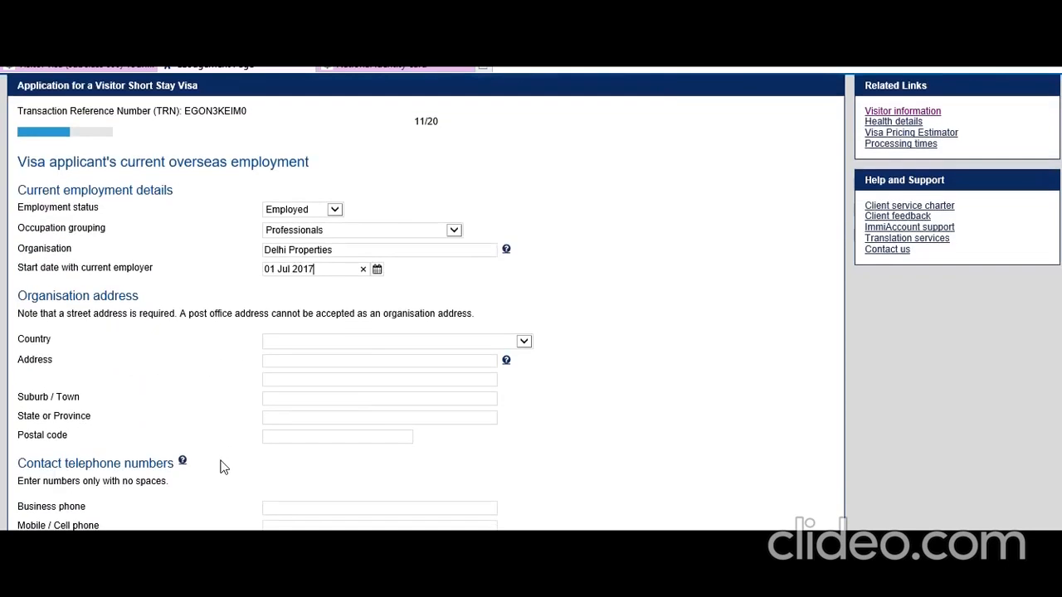
Fill in the organisation's address with country INDIA, state DELHI, street address and postal code.
left_click(342, 344)
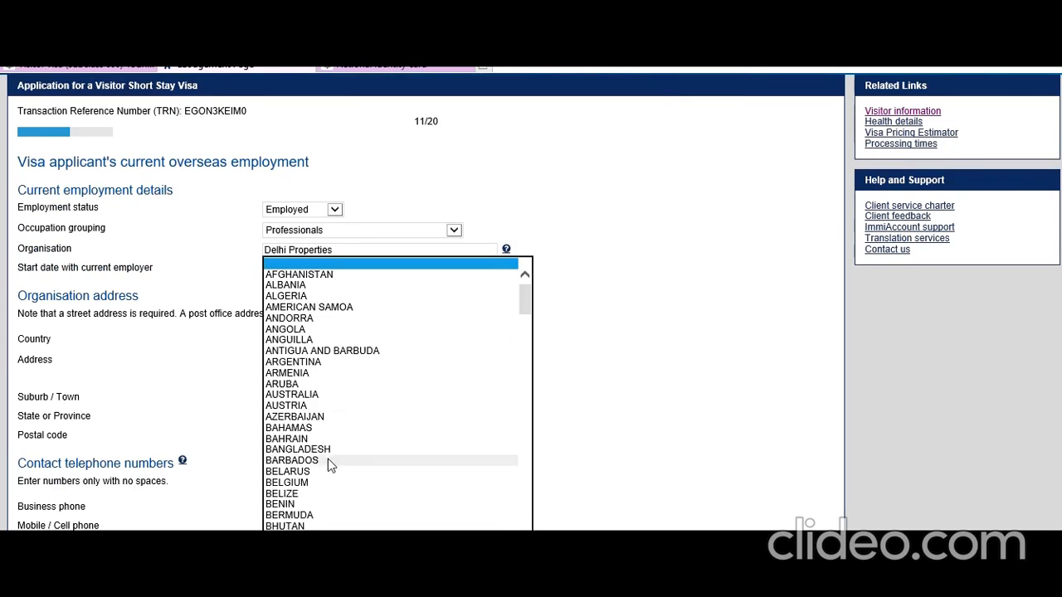
scroll(328, 459, "down", 20)
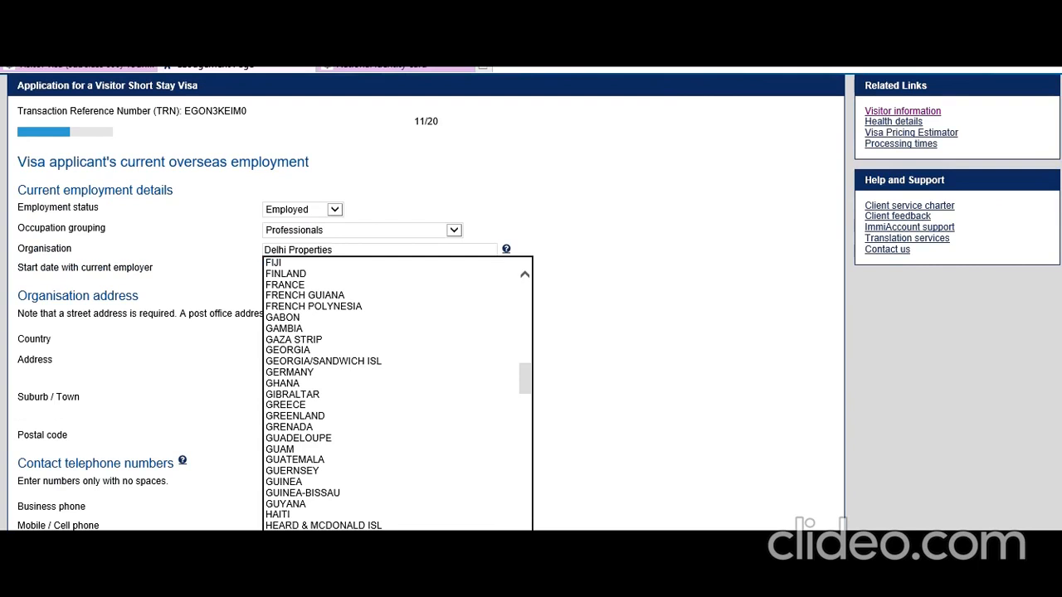
left_click(332, 581)
left_click(607, 431)
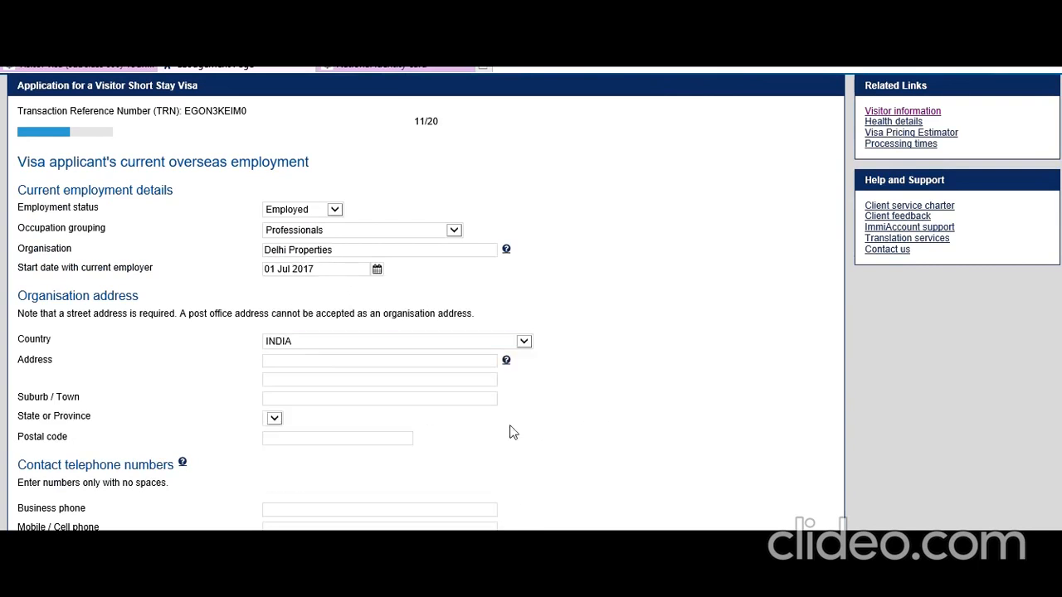
scroll(477, 432, "down", 1)
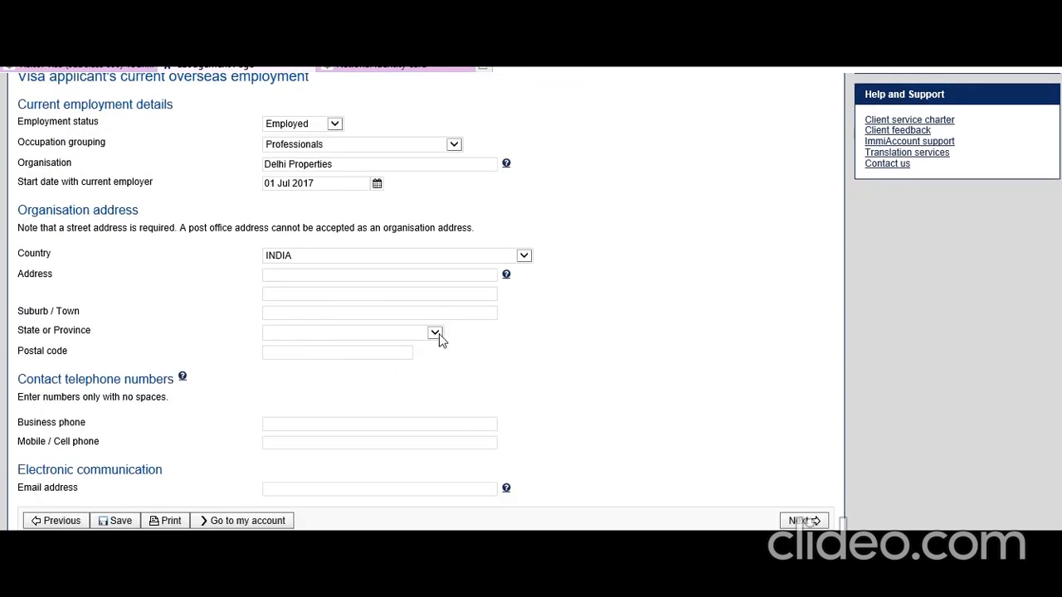
left_click(437, 333)
left_click(348, 363)
left_click(486, 375)
type("1 Cannought Plaza")
left_click(307, 351)
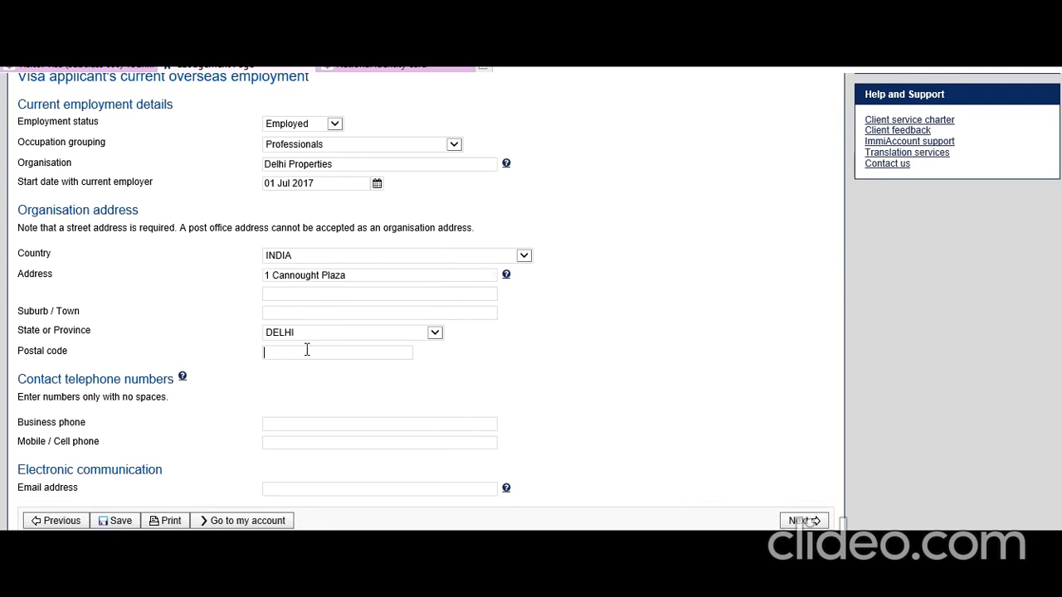
type("10")
type("=1")
key("BackSpace")
key("BackSpace")
key("BackSpace")
type("10")
left_click(452, 386)
Enter the organisation's business and mobile phone numbers and e-mail address, then submit the page.
left_click(323, 424)
type("987898767")
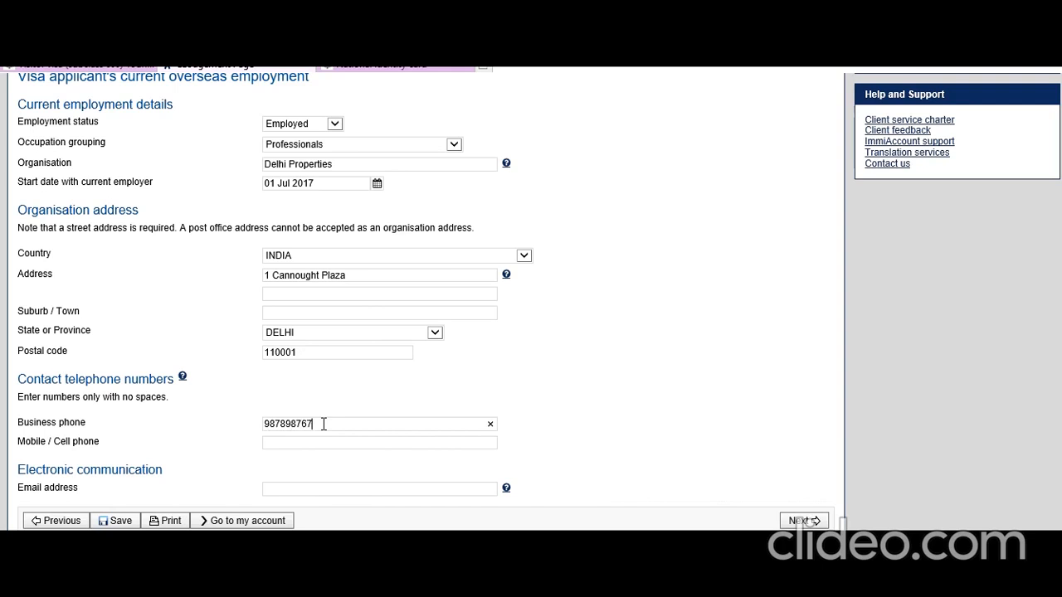
left_click(297, 442)
left_click(722, 407)
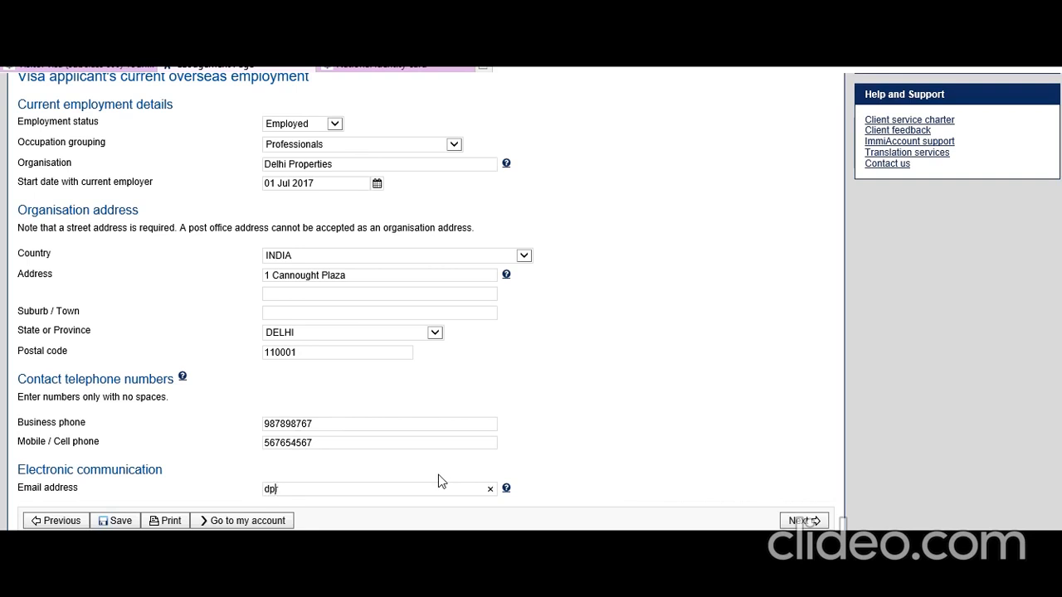
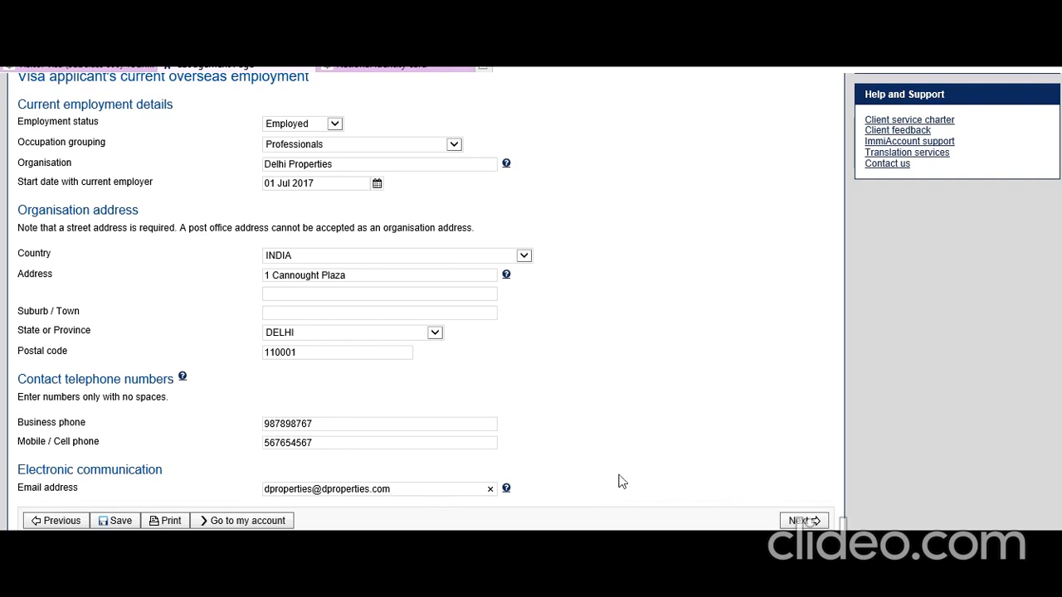
left_click(801, 521)
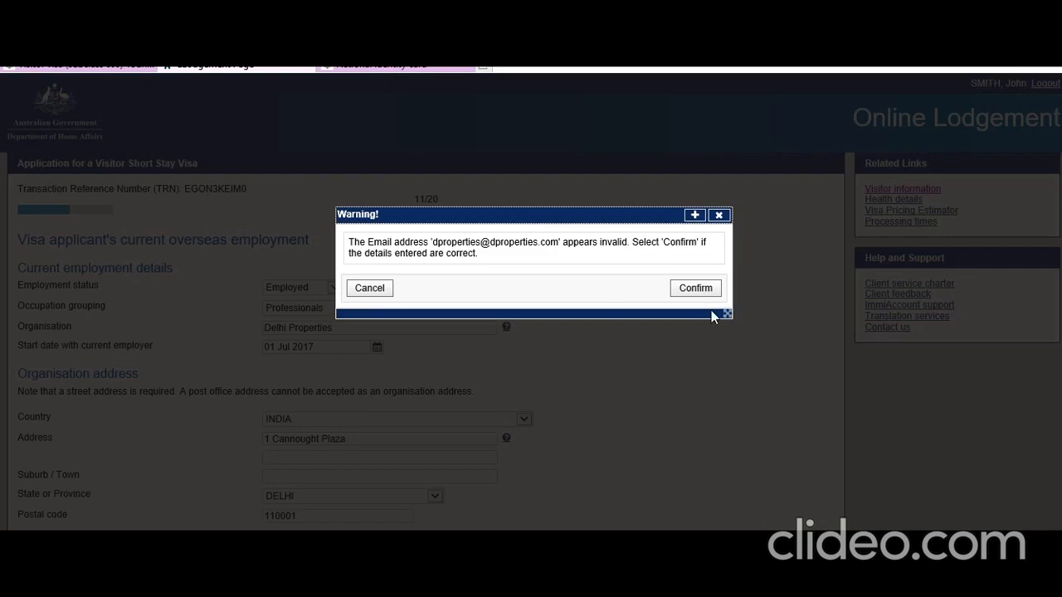
Change the organisation e-mail's domain to gmail and continue to the Financial support page.
left_click(369, 288)
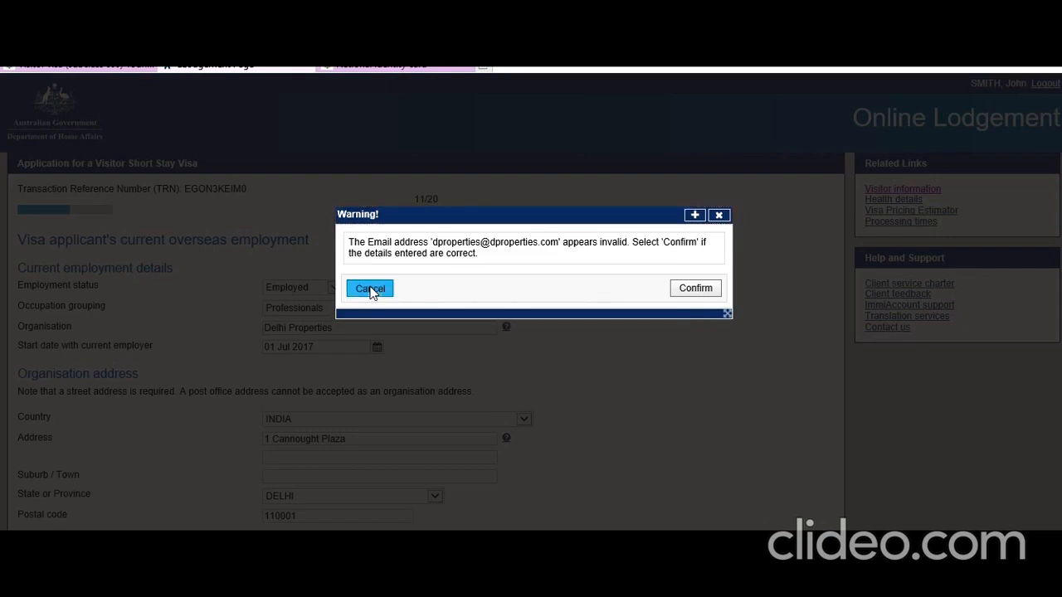
left_click(697, 288)
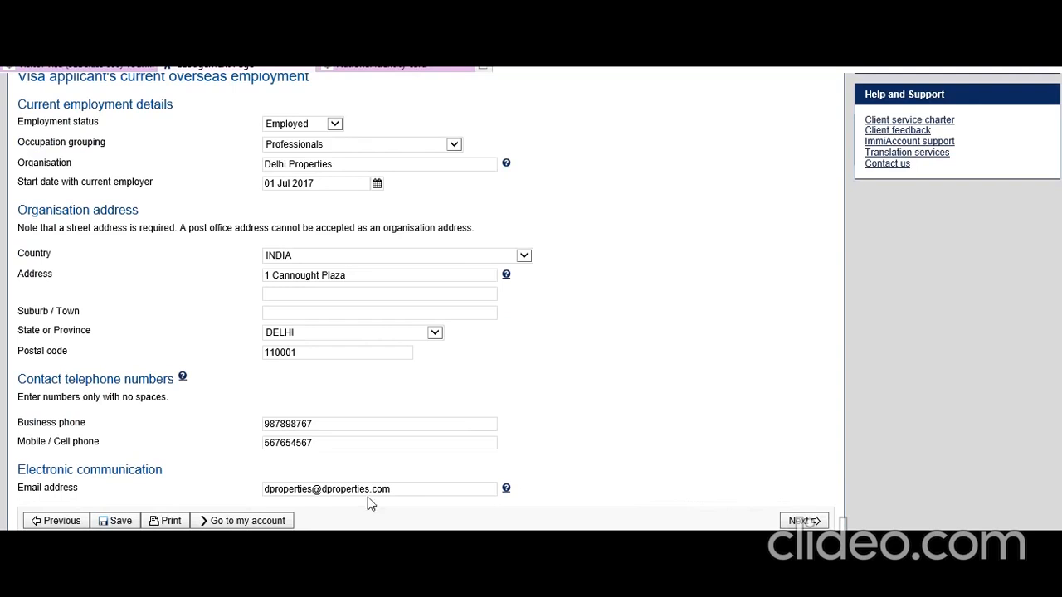
left_click_drag(370, 489, 322, 488)
type("gmail")
left_click(822, 521)
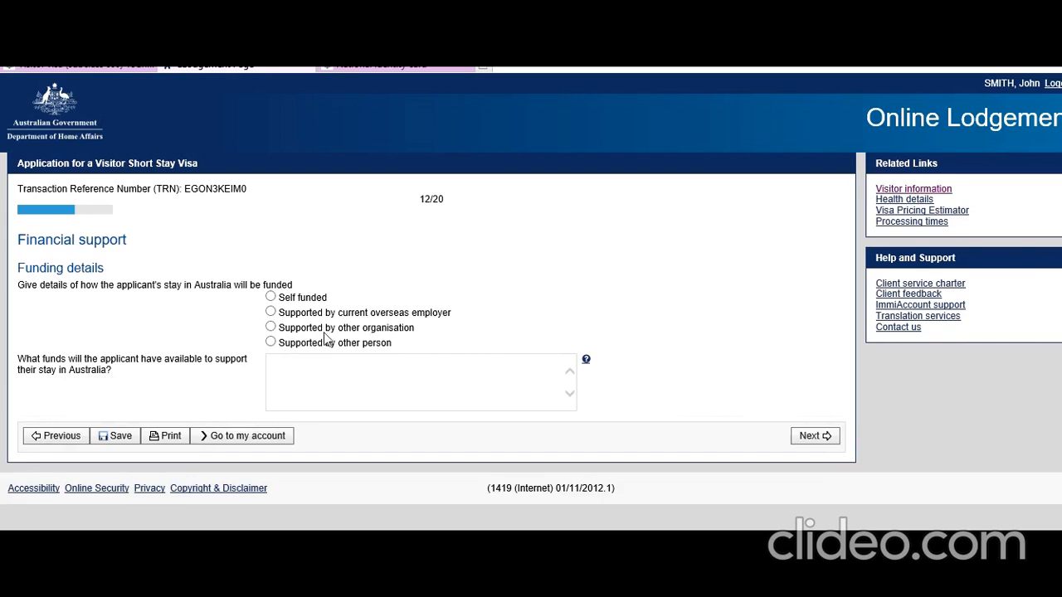
Choose Self funded for the stay after checking the Funding for stay guidance in another tab.
left_click(271, 298)
left_click(586, 363)
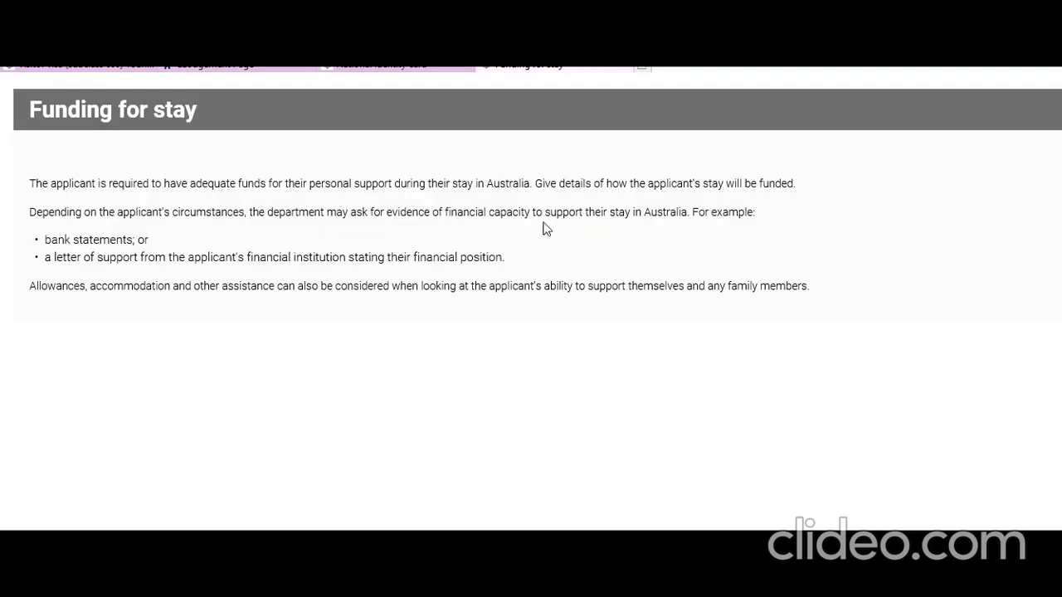
left_click(237, 68)
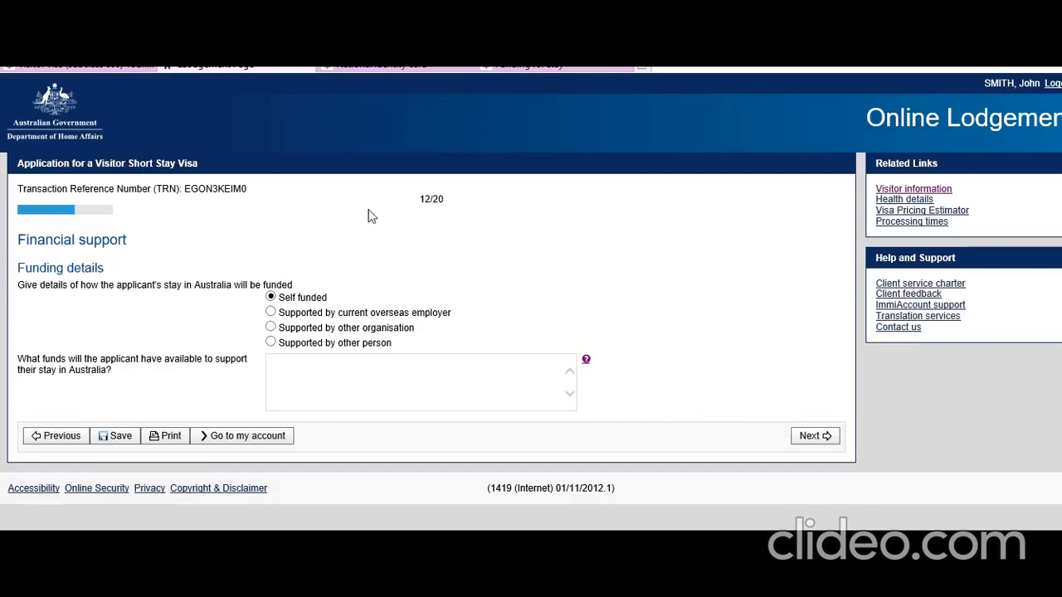
Describe the funds as 8000 AUD for expenses plus 2 credit cards worth about 3000 AUD.
left_click(320, 370)
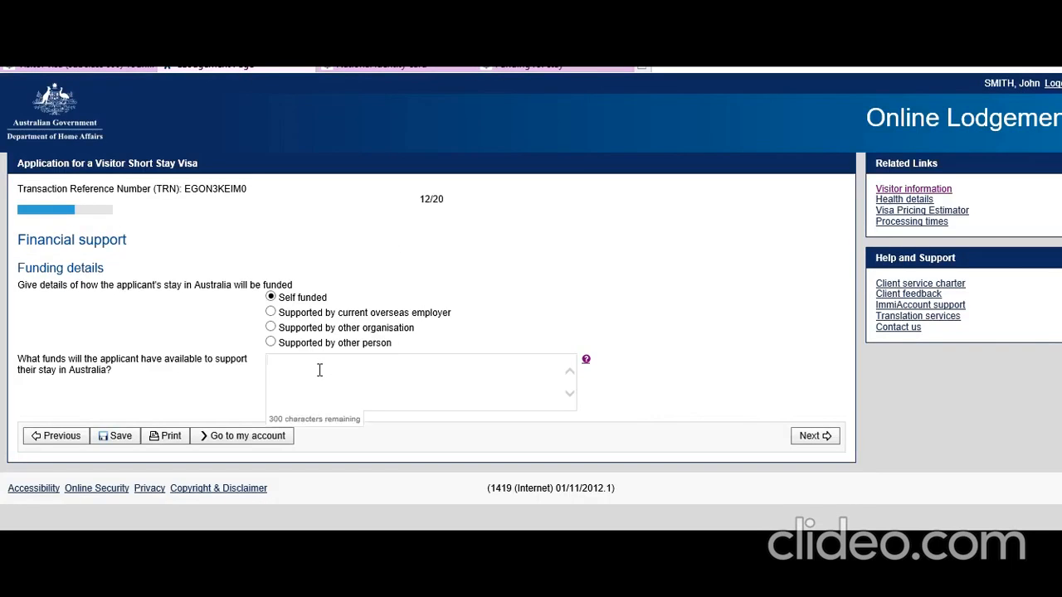
type("I will bring 8000 AUD for expense")
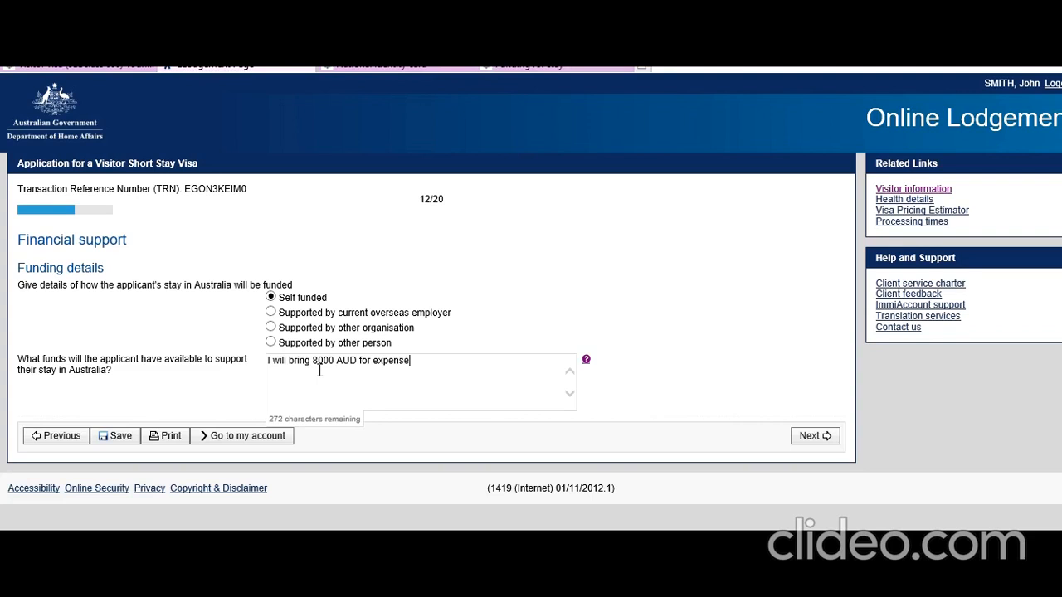
type("s. I will also carry 2 credit cards")
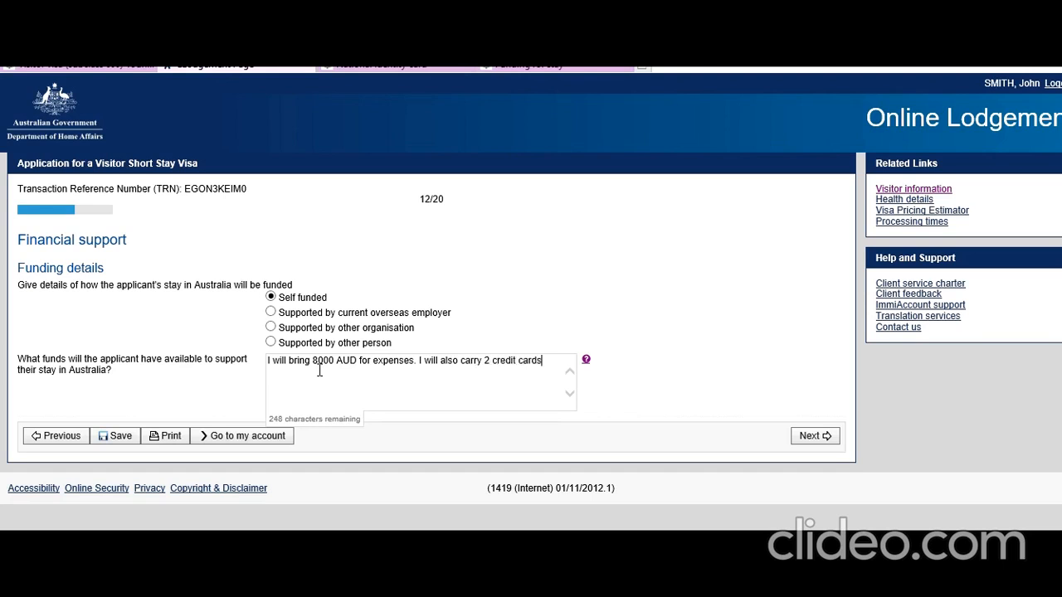
type(" which ha")
type("ve in")
type("mbine")
type("d values ")
type("of aoo")
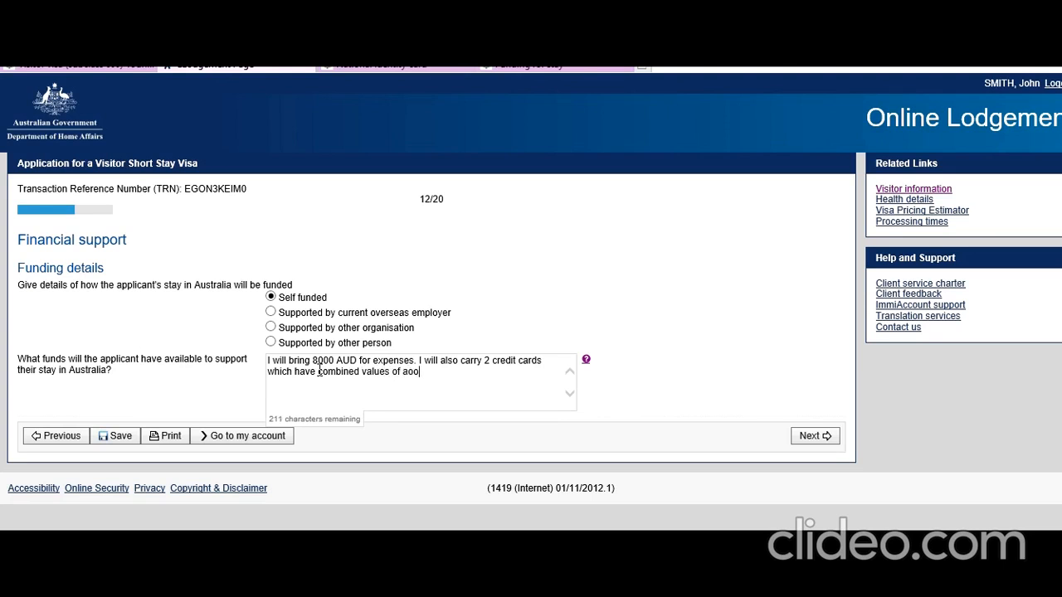
key("BackSpace")
key("BackSpace")
type("pproximately 3000 AUD")
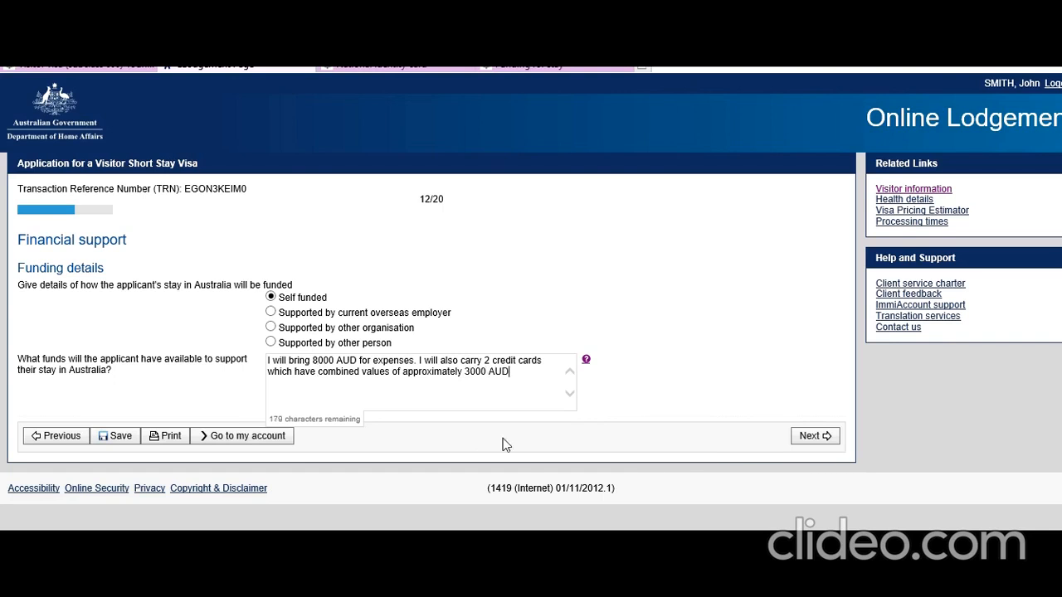
left_click(810, 435)
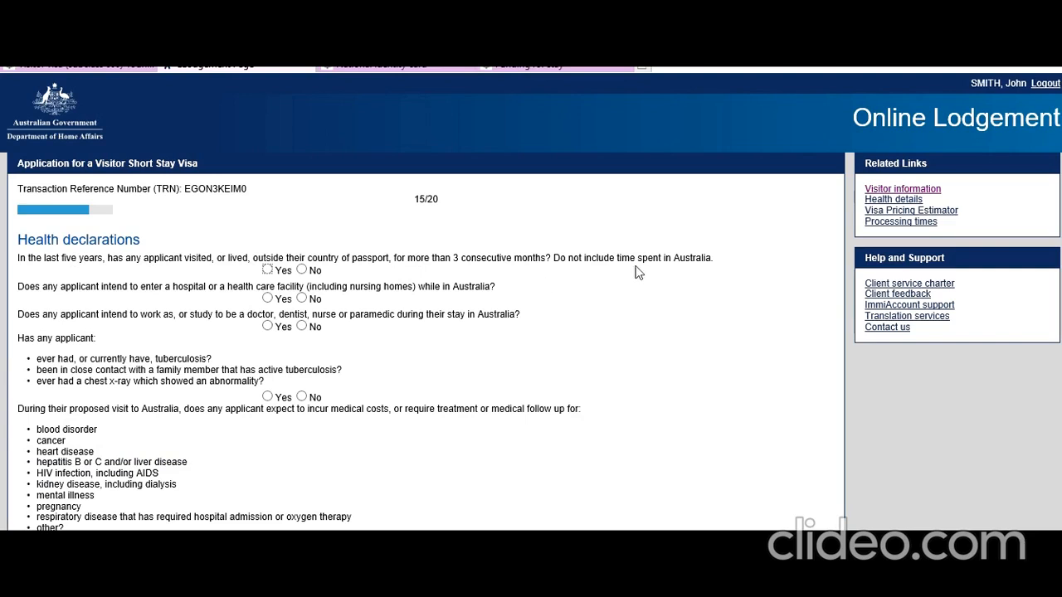
Answer No to all six health questions, from living abroad through mobility assistance, and continue.
left_click(302, 269)
left_click(302, 298)
left_click(302, 326)
scroll(42, 379, "down", 1)
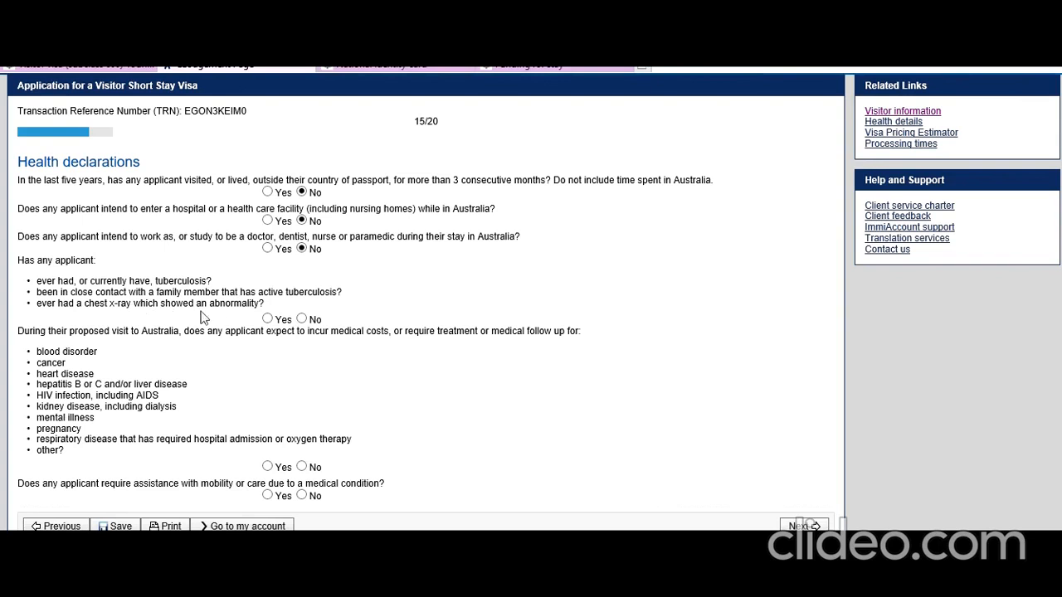
left_click(302, 320)
scroll(91, 336, "down", 1)
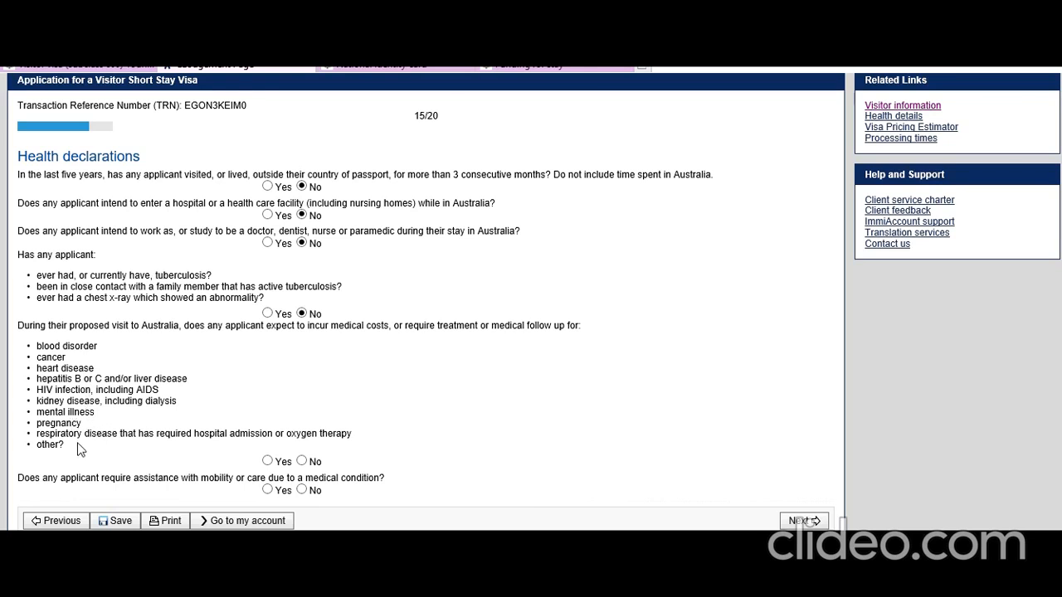
left_click(302, 461)
left_click(302, 490)
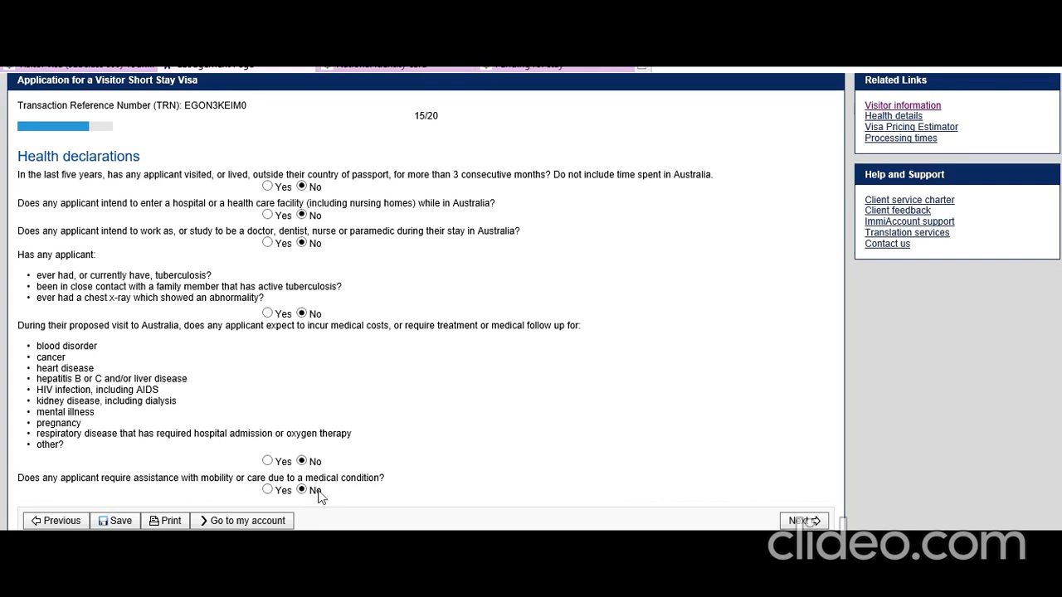
left_click(801, 520)
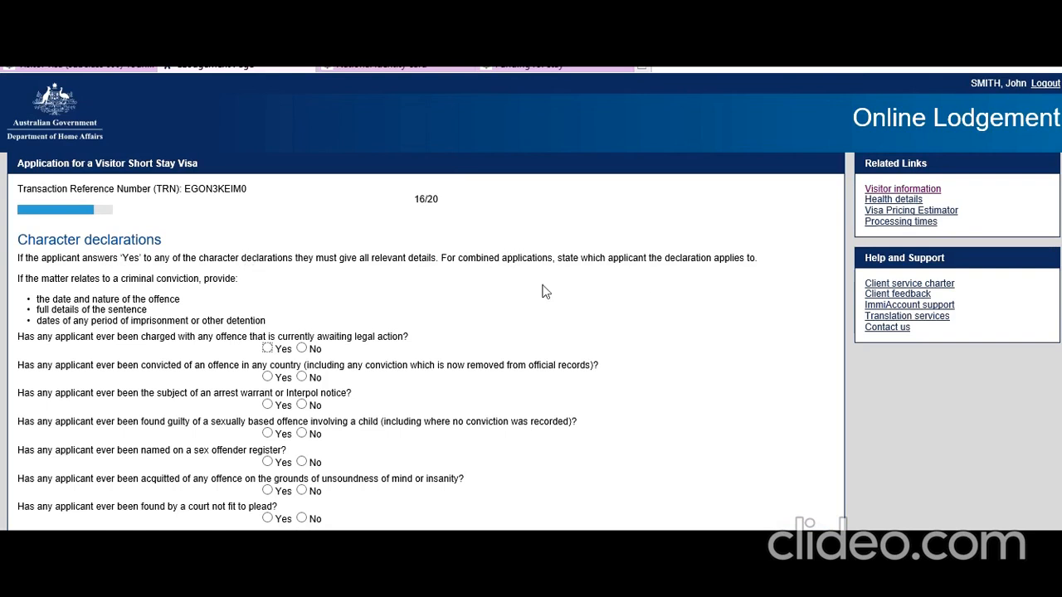
Answer No to legal action, convictions, warrants, child sex offences, offender register and unsound-mind acquittal.
scroll(373, 308, "down", 1)
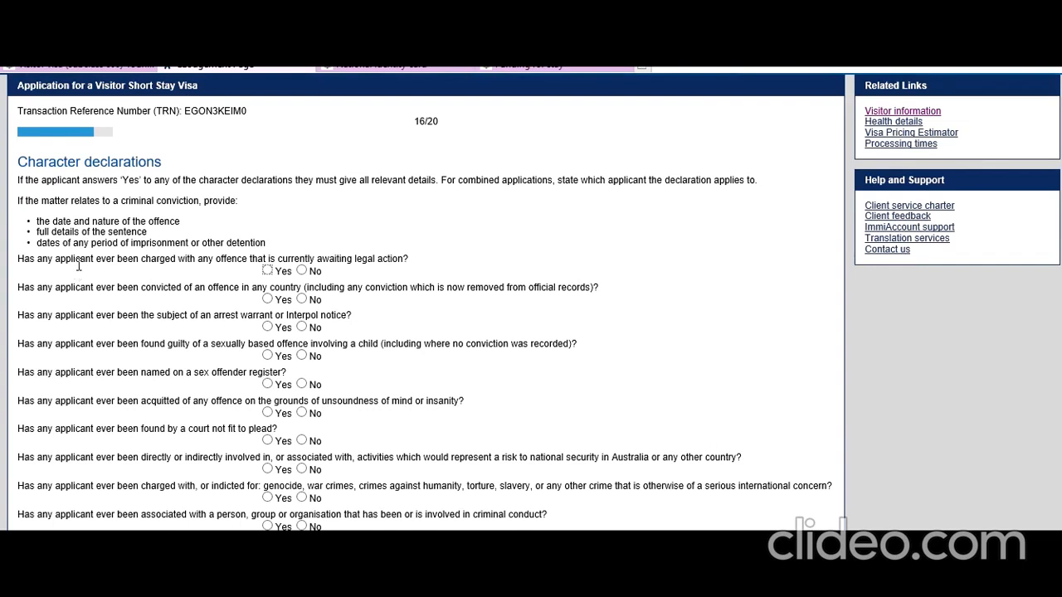
left_click(302, 271)
left_click(302, 300)
left_click(302, 327)
scroll(189, 360, "down", 1)
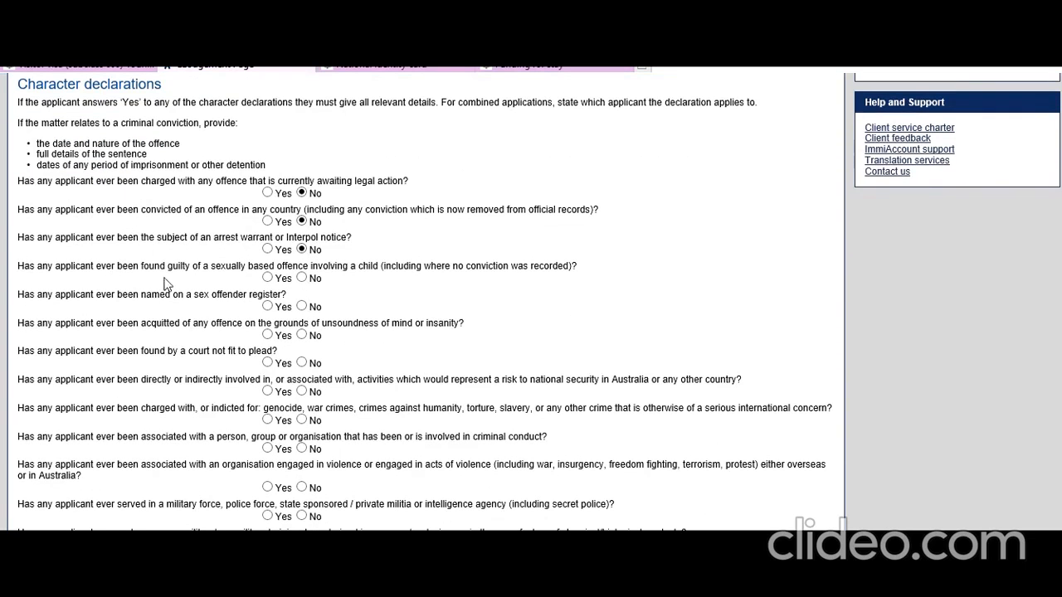
left_click(300, 281)
left_click(300, 307)
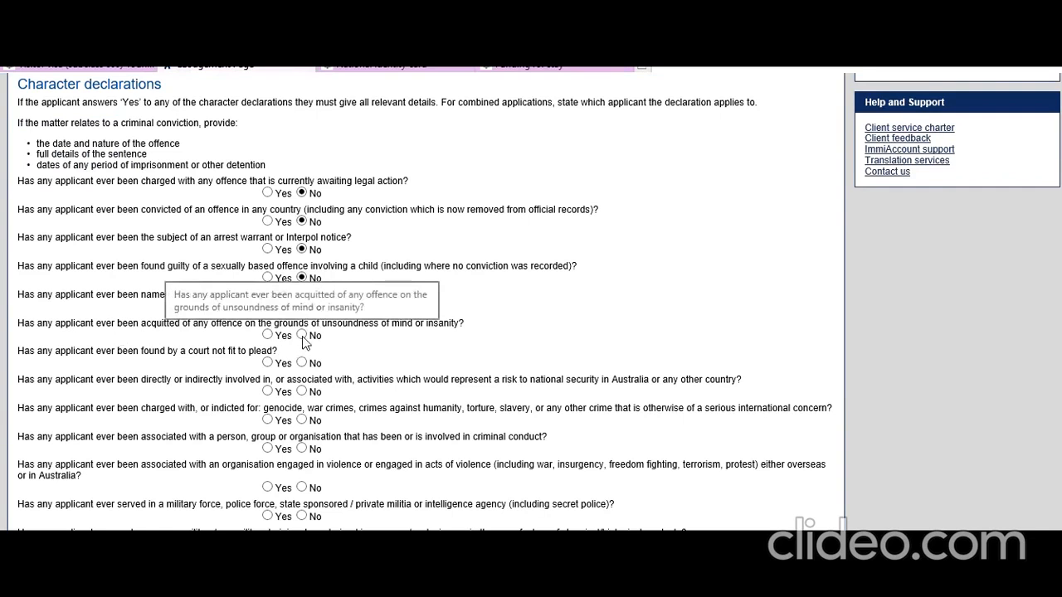
left_click(302, 335)
Answer No to unfit to plead, security risk, war crimes, criminal or violent associations, military service.
scroll(96, 364, "down", 4)
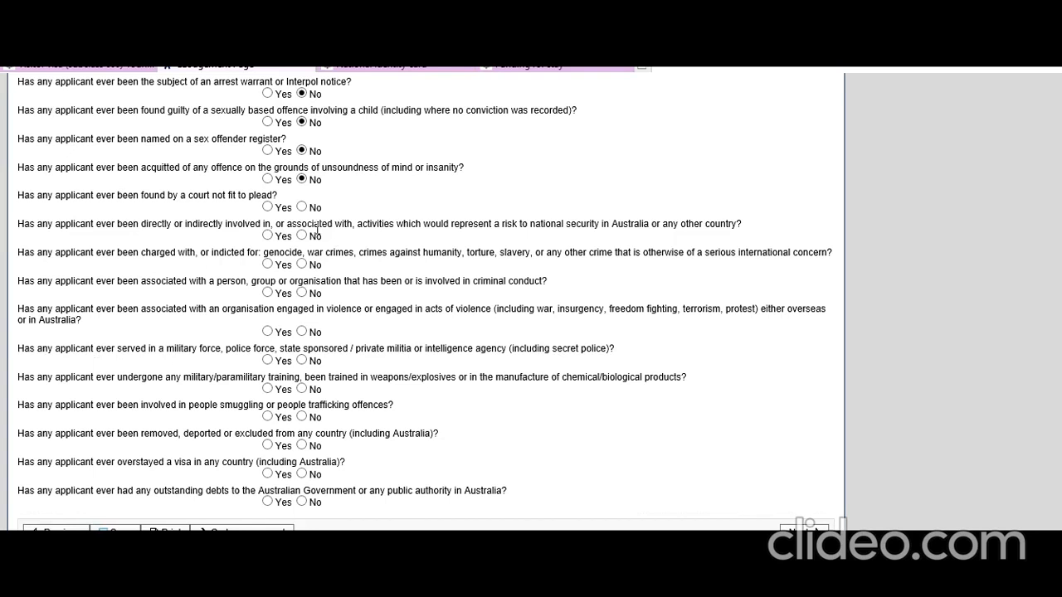
left_click(301, 206)
left_click(302, 235)
left_click(302, 263)
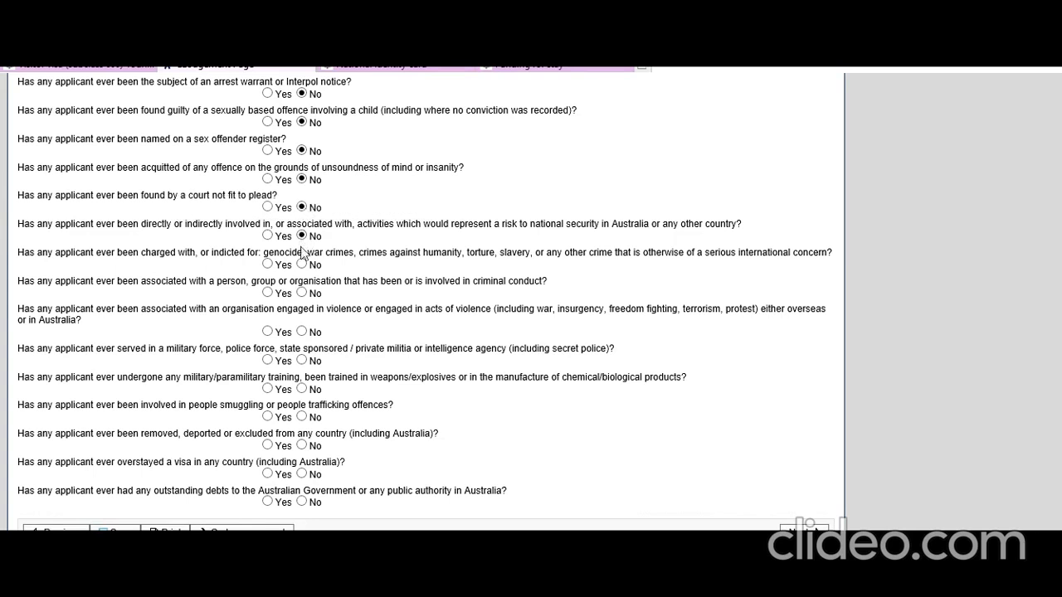
left_click(301, 292)
left_click(301, 331)
left_click(302, 360)
Answer No to weapons training, smuggling, deportation, overstaying and government debts, then continue.
left_click(301, 388)
left_click(301, 417)
left_click(301, 445)
left_click(301, 472)
left_click(302, 503)
scroll(286, 349, "up", 4)
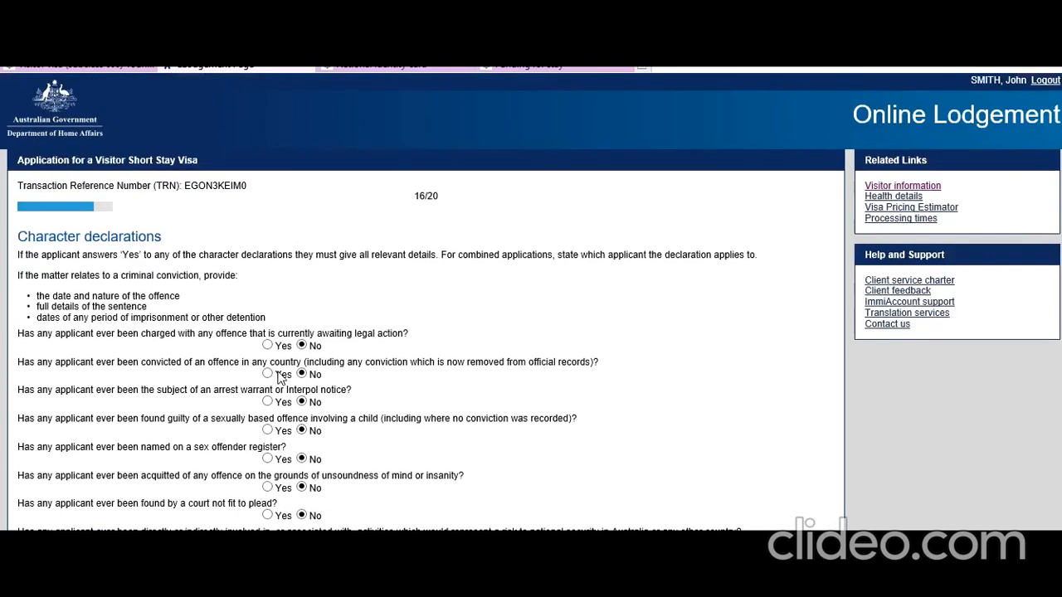
scroll(278, 372, "down", 3)
scroll(287, 266, "down", 2)
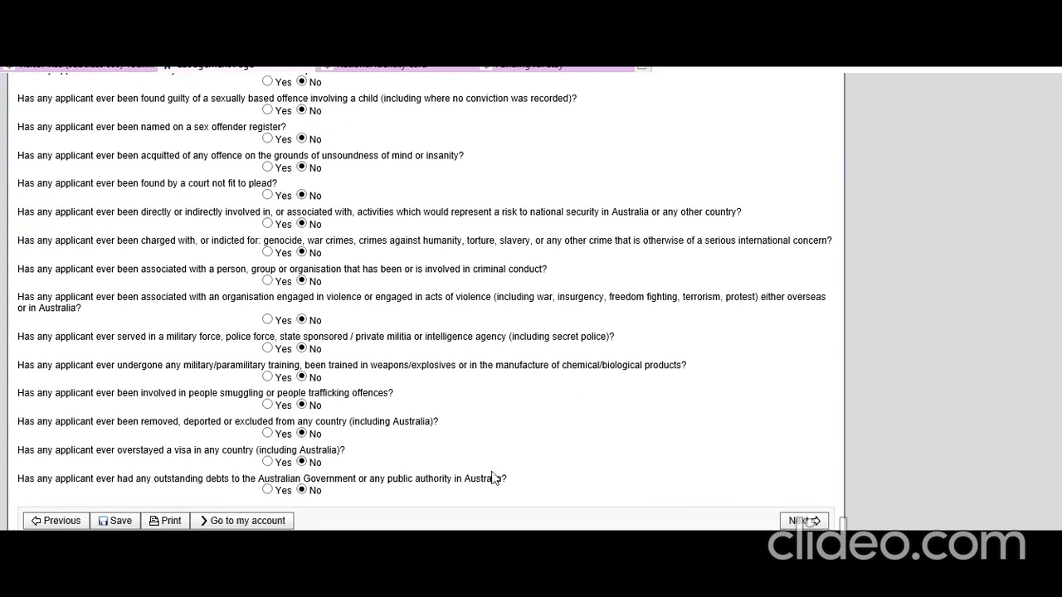
left_click(803, 521)
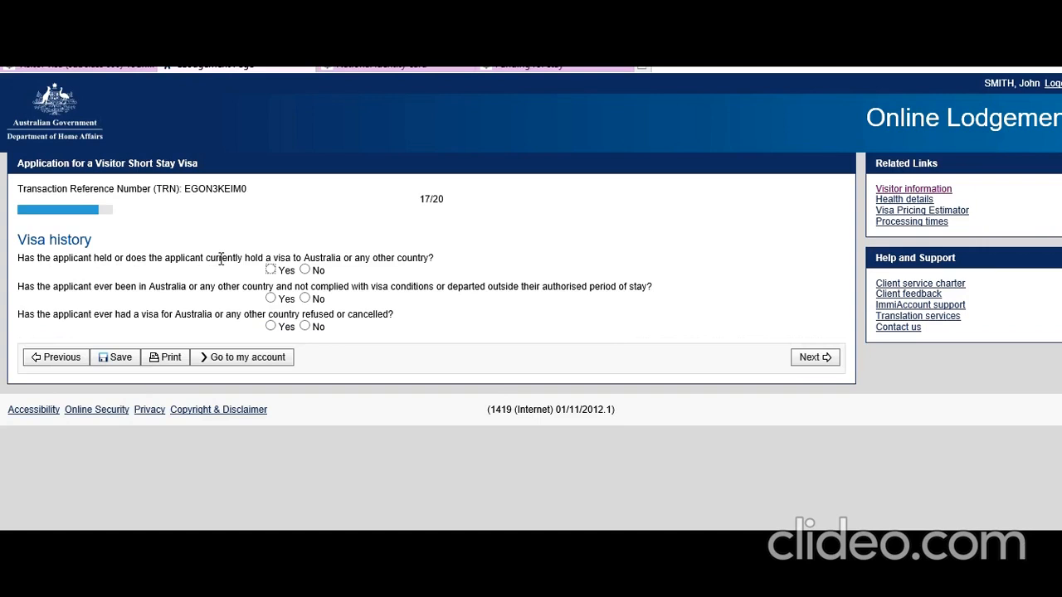
Answer No to holding a previous visa, breaching visa conditions and having a visa refused or cancelled.
left_click(305, 271)
left_click(306, 299)
left_click(306, 327)
On the Declarations page, answer Yes to the information, fraud and change-of-circumstances statements.
left_click(825, 356)
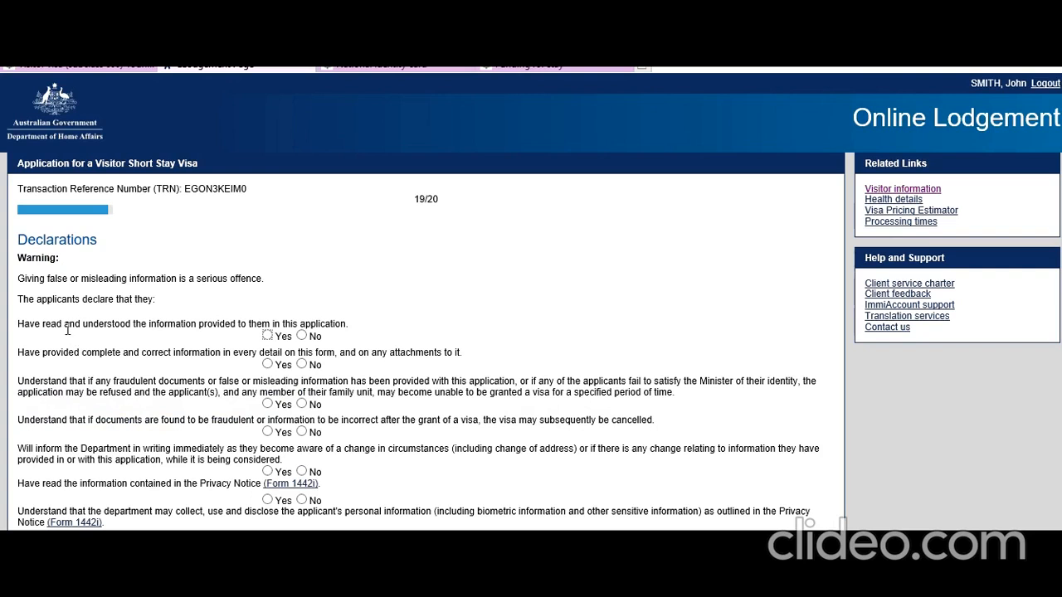
left_click(267, 336)
scroll(130, 315, "down", 2)
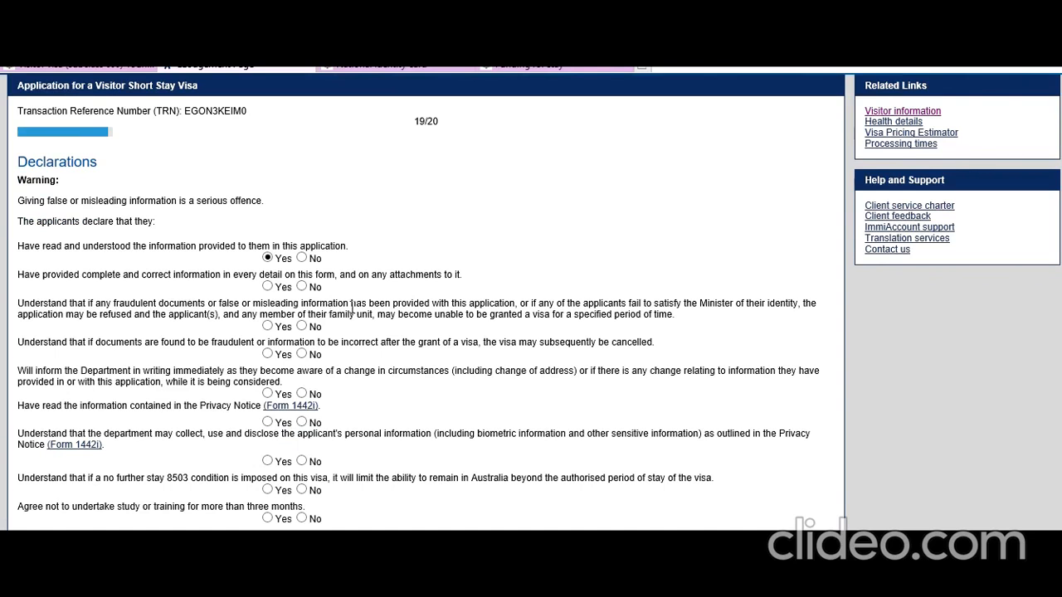
left_click(267, 327)
left_click(267, 287)
scroll(248, 368, "down", 1)
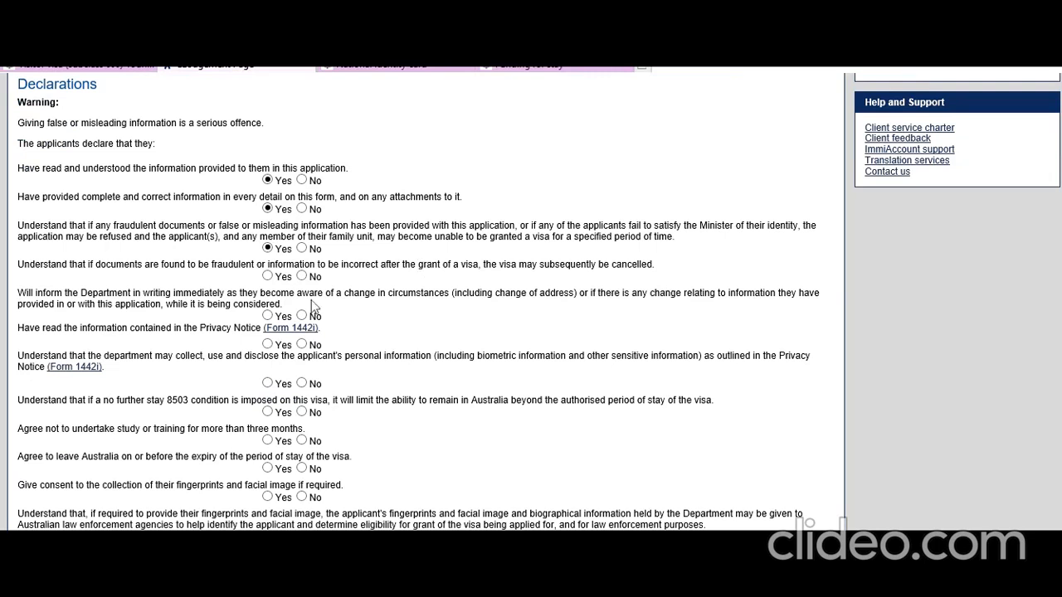
left_click(267, 276)
left_click(267, 315)
Answer Yes to the Privacy Notice, personal-information consent, 8503 condition, study limit and departure statements.
scroll(90, 357, "down", 1)
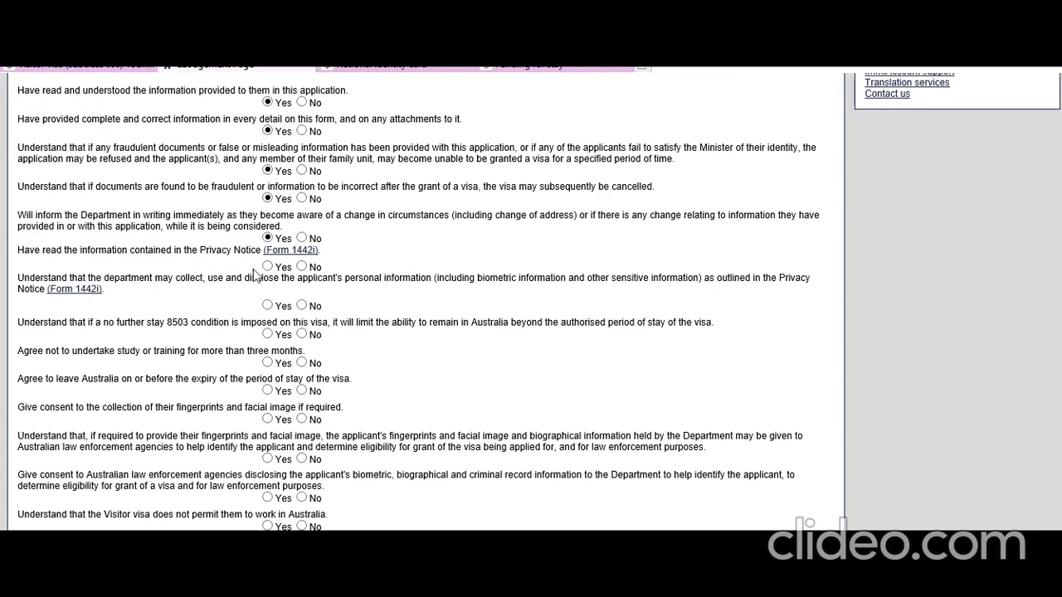
left_click(269, 268)
left_click(267, 306)
left_click(267, 333)
scroll(169, 379, "down", 1)
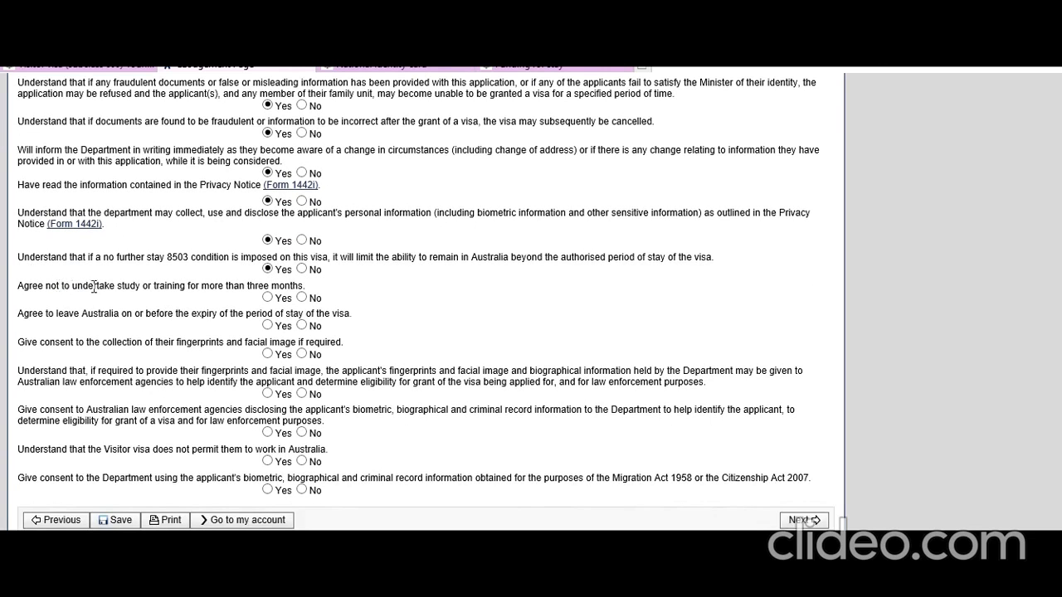
left_click(268, 298)
left_click(267, 325)
Answer Yes to biometrics, law-enforcement disclosure, no-work and Migration Act statements, then continue.
left_click(267, 354)
left_click(268, 395)
left_click(267, 432)
left_click(267, 461)
left_click(267, 490)
left_click(802, 520)
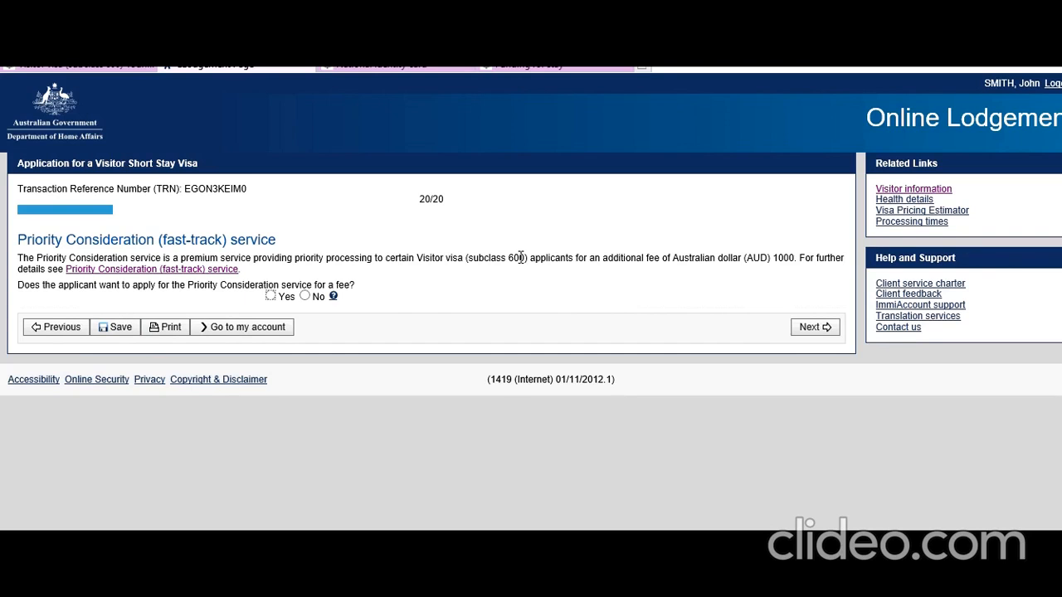
Answer No to the AUD 1000 Priority Consideration service and continue to the review page.
left_click(304, 296)
left_click(815, 332)
Scroll through the application summary to the bottom and proceed to Attach documents.
scroll(633, 393, "up", 10)
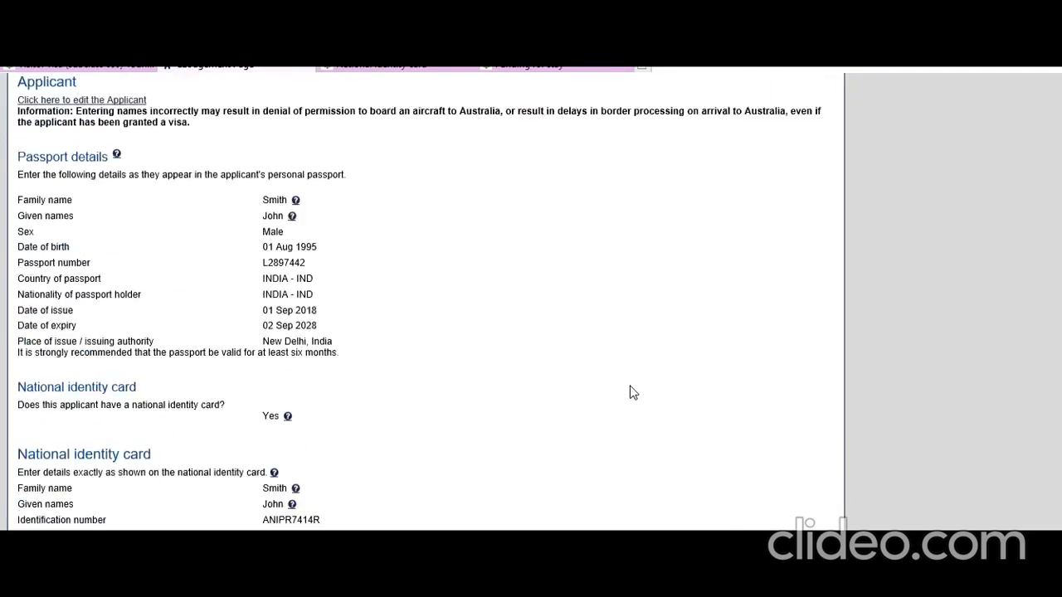
scroll(633, 396, "down", 6)
scroll(633, 396, "down", 20)
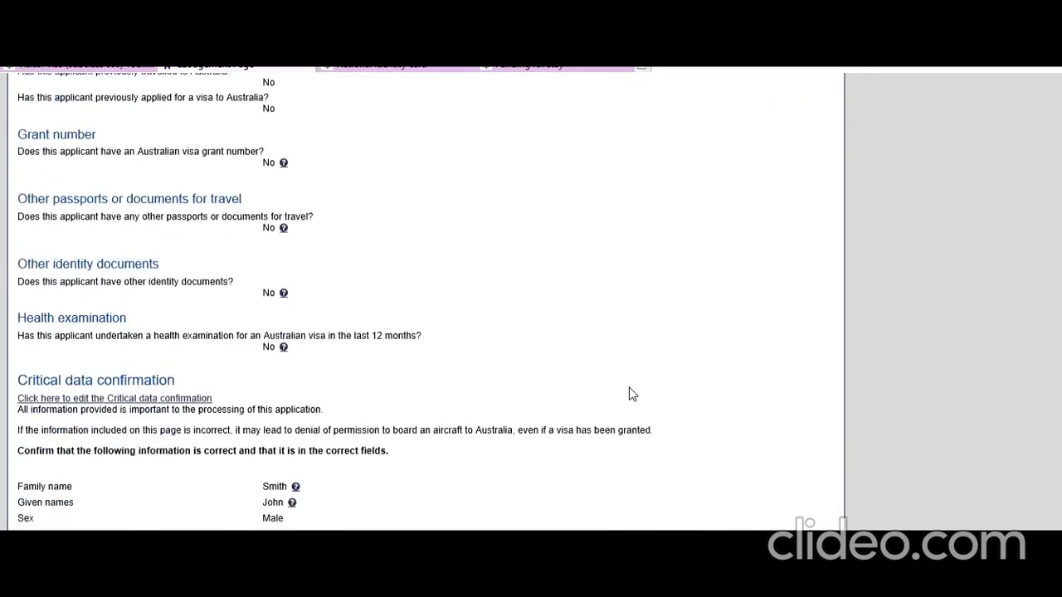
scroll(633, 392, "down", 20)
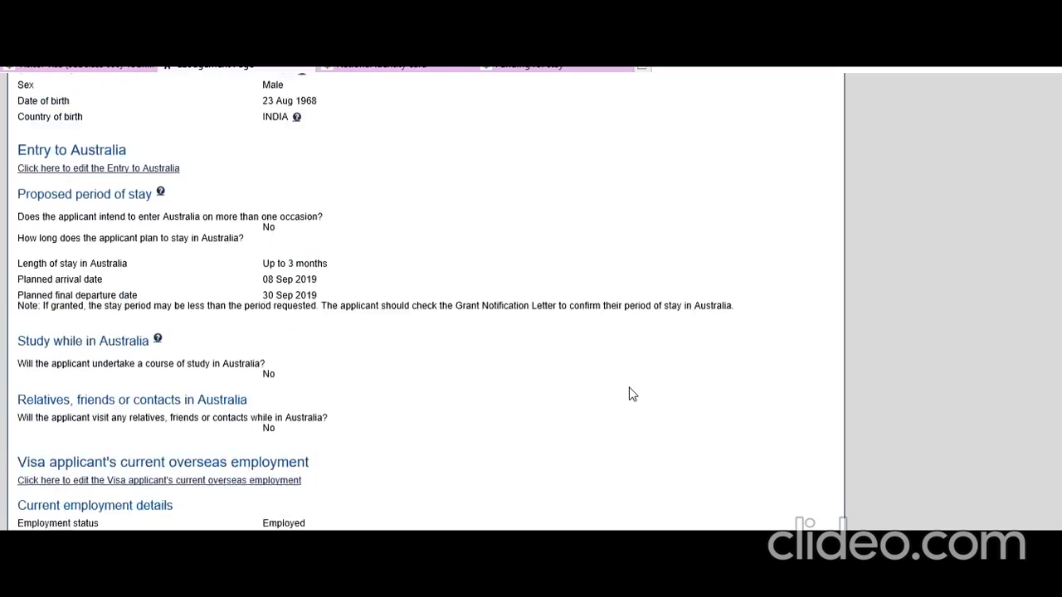
scroll(629, 393, "down", 15)
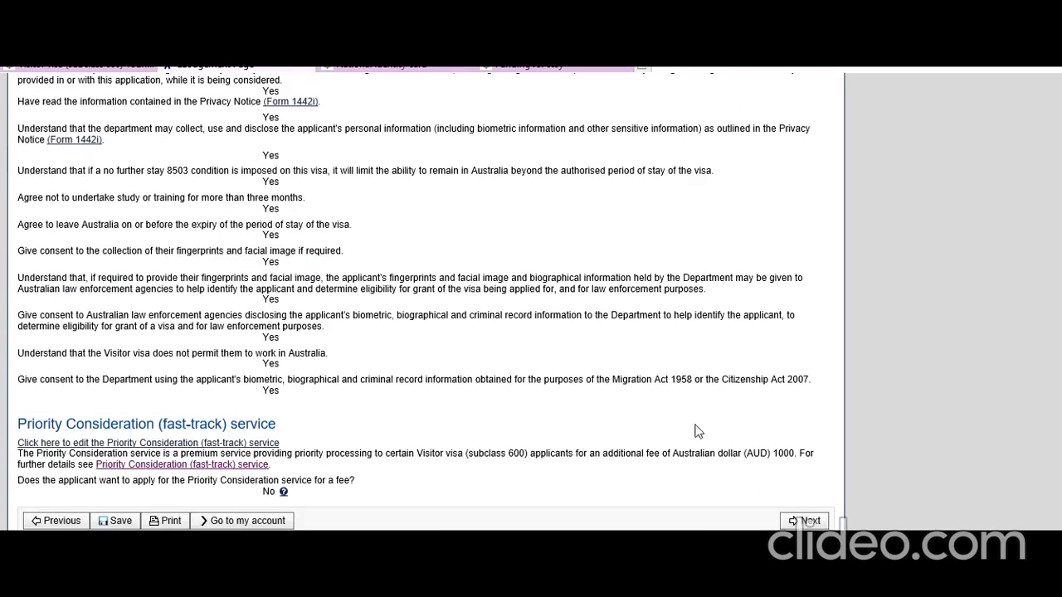
left_click(805, 520)
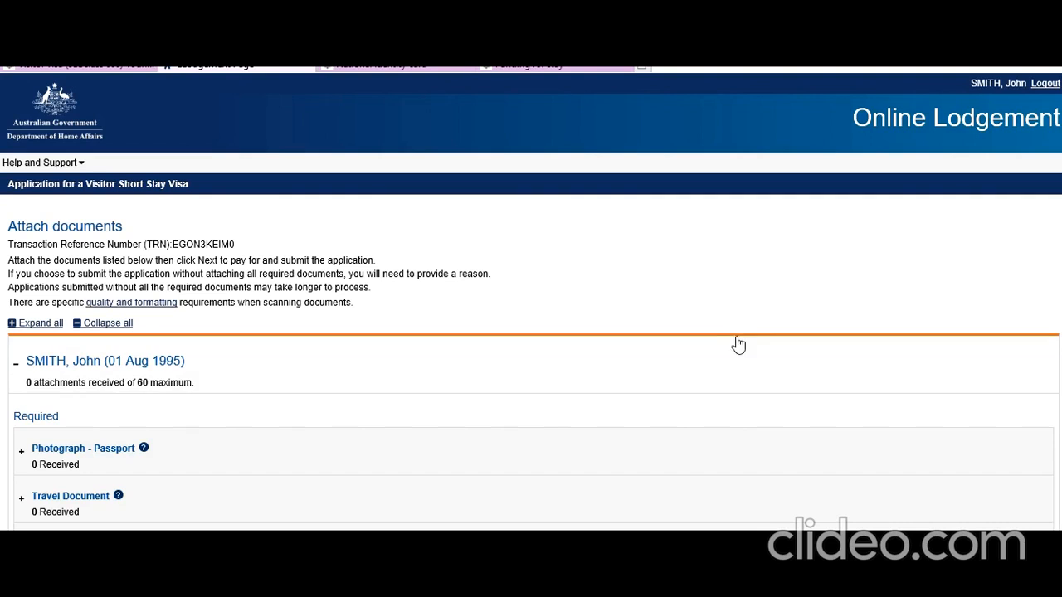
mouse_move(525, 588)
scroll(204, 351, "down", 4)
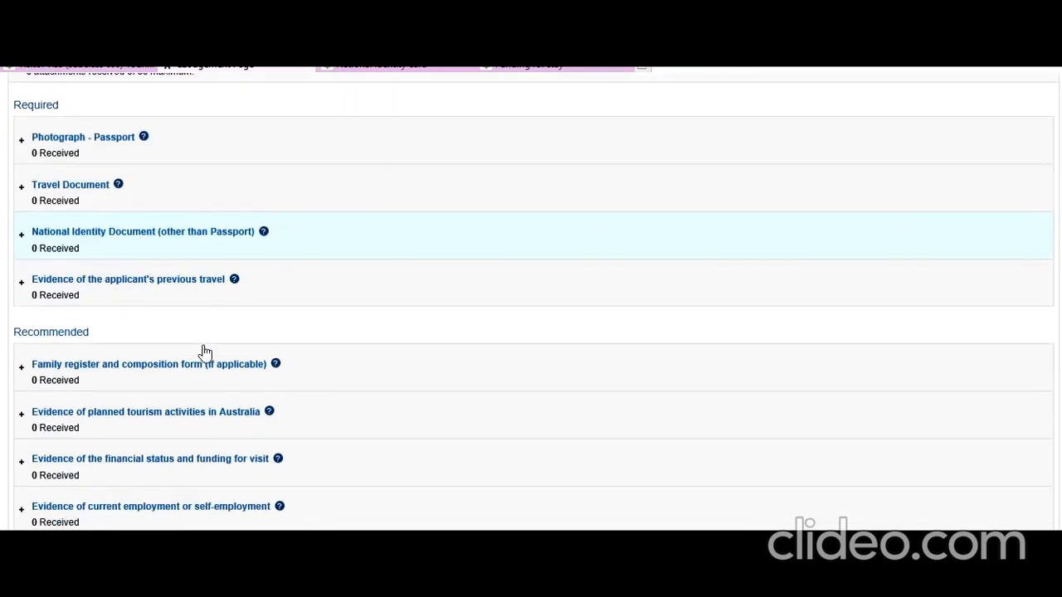
scroll(205, 353, "down", 1)
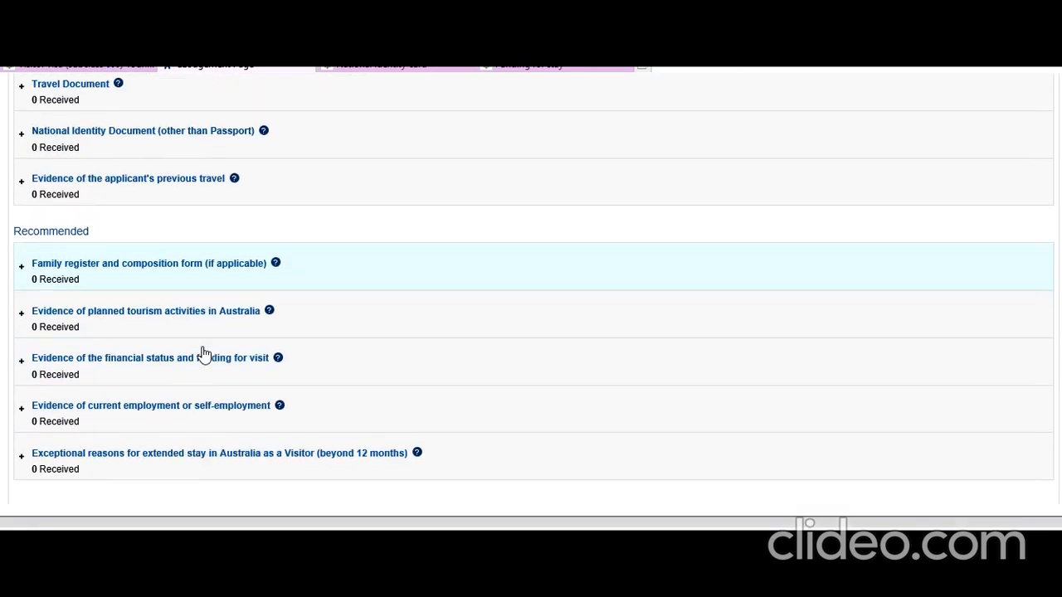
scroll(147, 235, "up", 3)
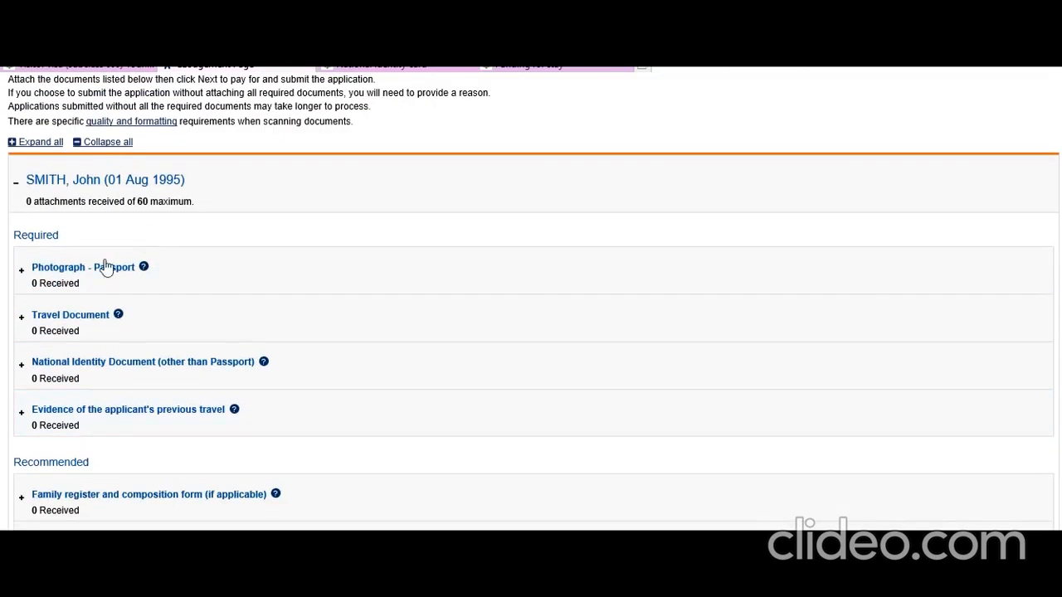
Expand the Photograph - Passport entry and browse the required and recommended document list.
left_click(83, 287)
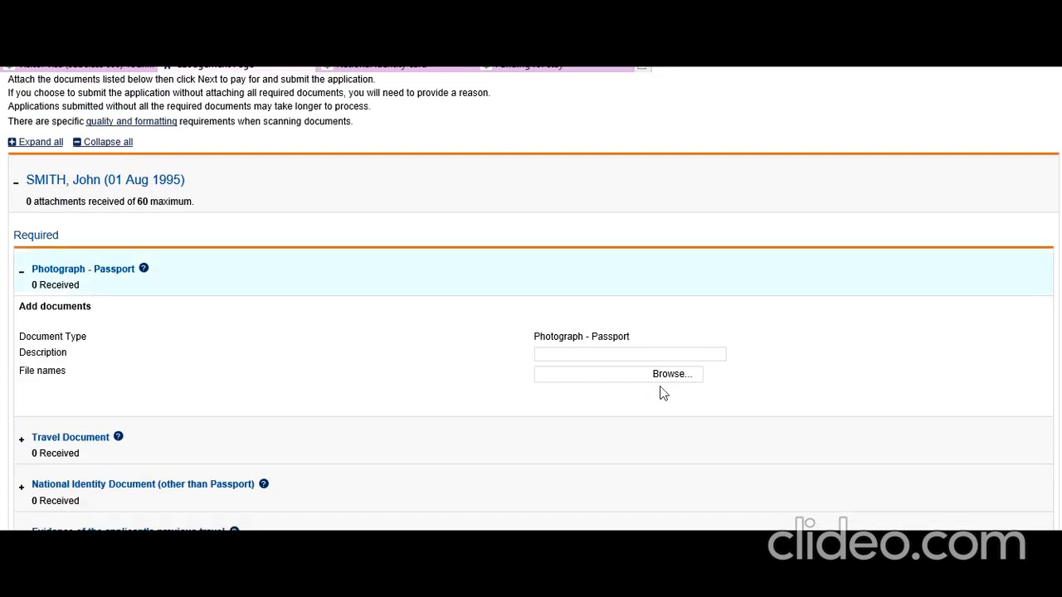
scroll(263, 356, "down", 3)
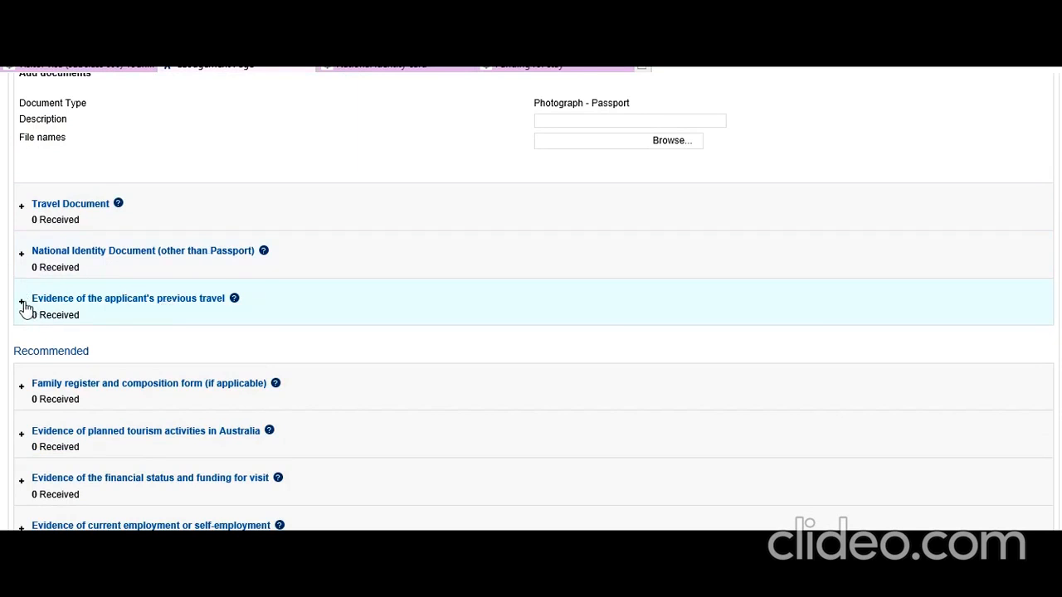
scroll(87, 332, "down", 1)
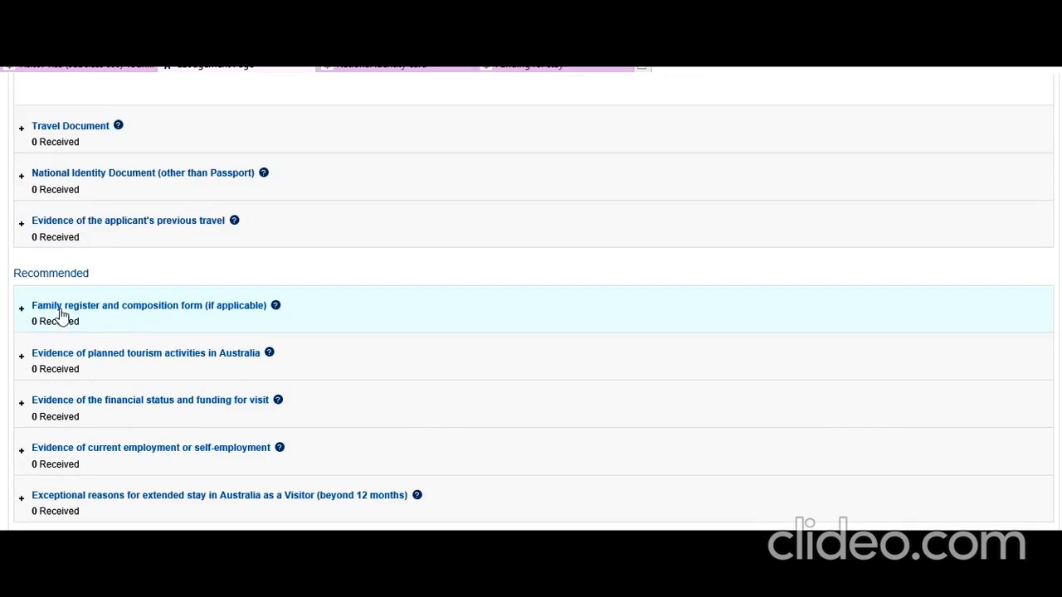
scroll(83, 331, "up", 3)
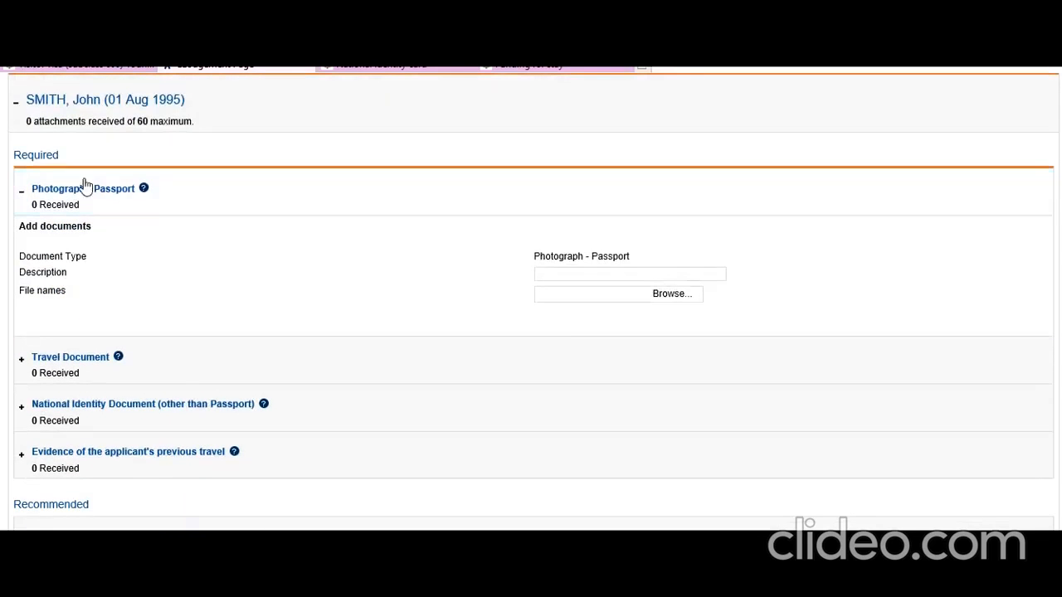
scroll(211, 282, "down", 3)
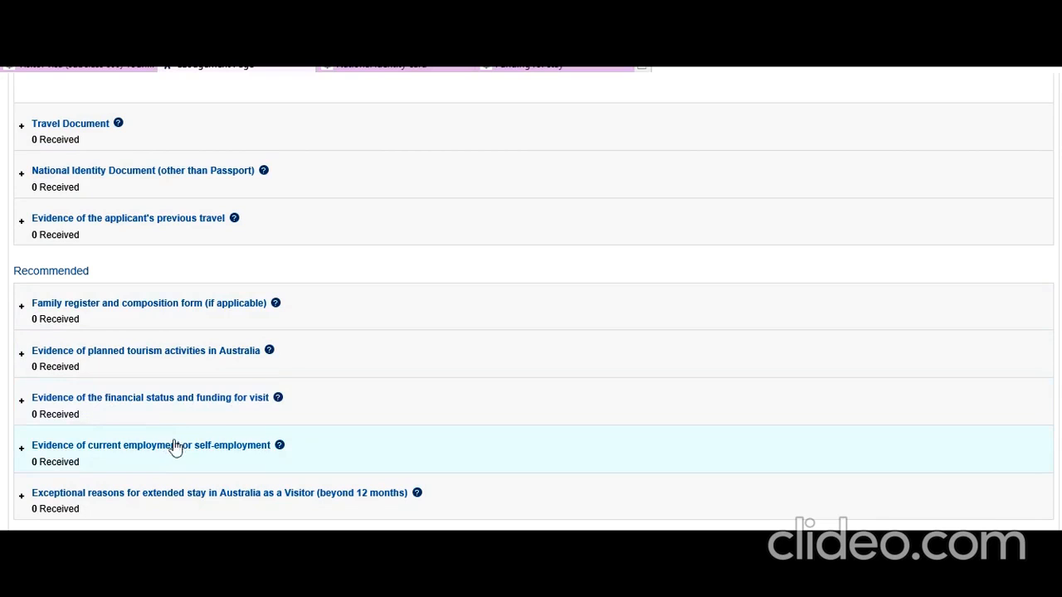
scroll(154, 428, "down", 1)
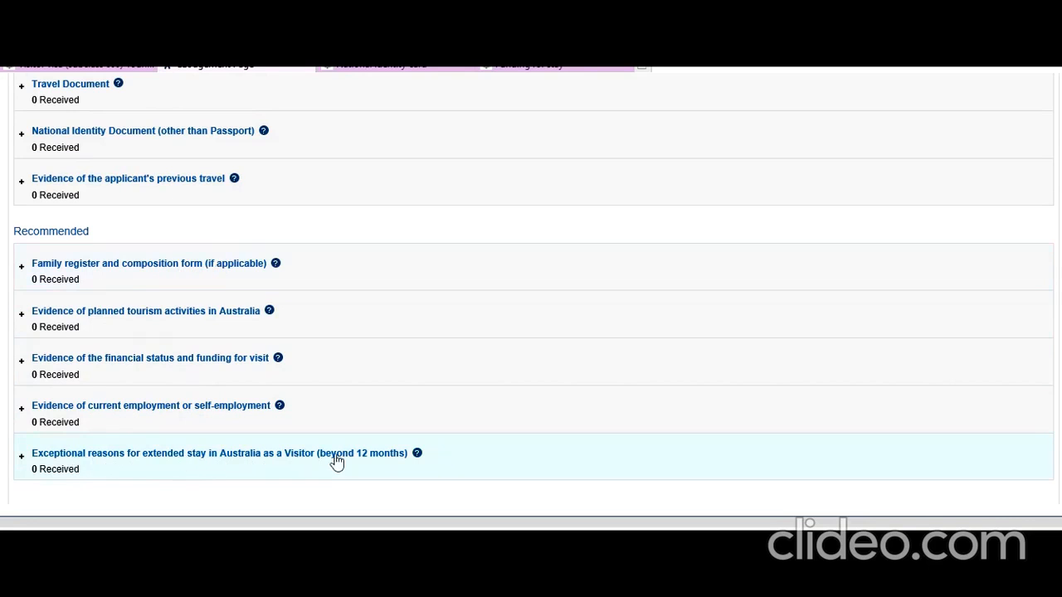
scroll(98, 488, "up", 5)
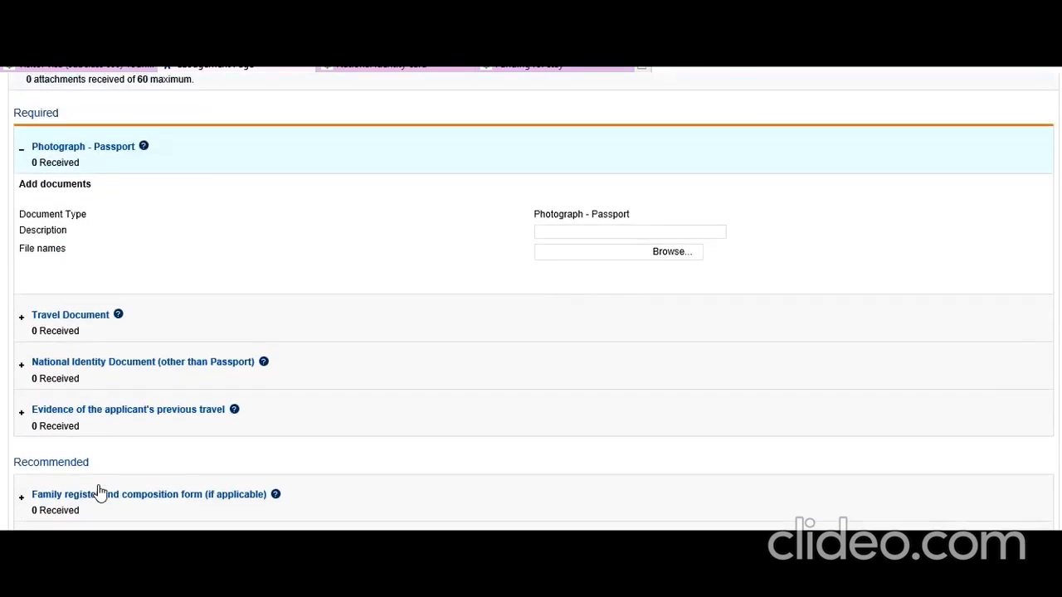
scroll(97, 486, "up", 2)
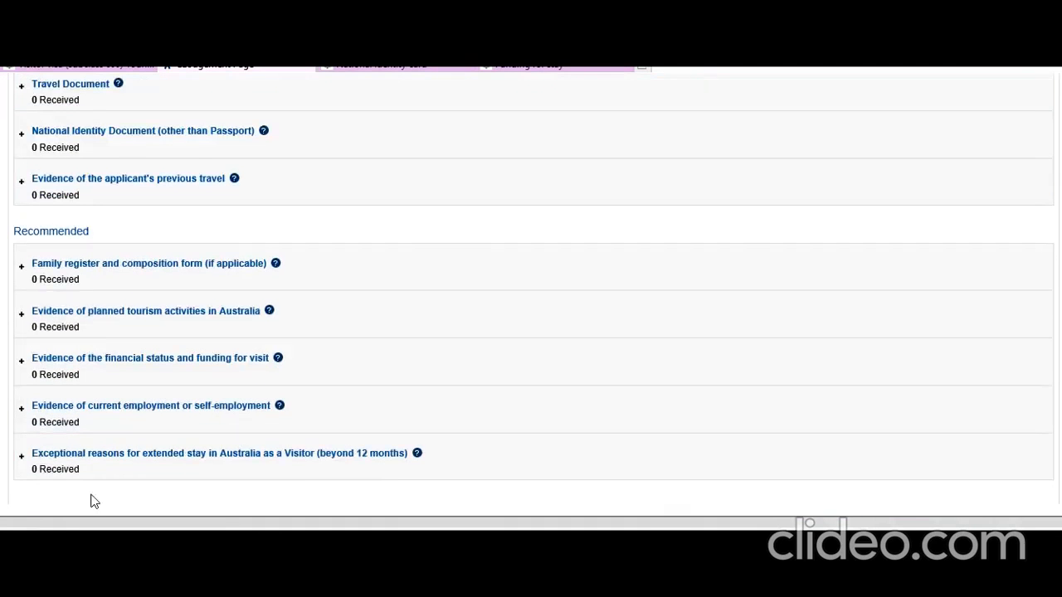